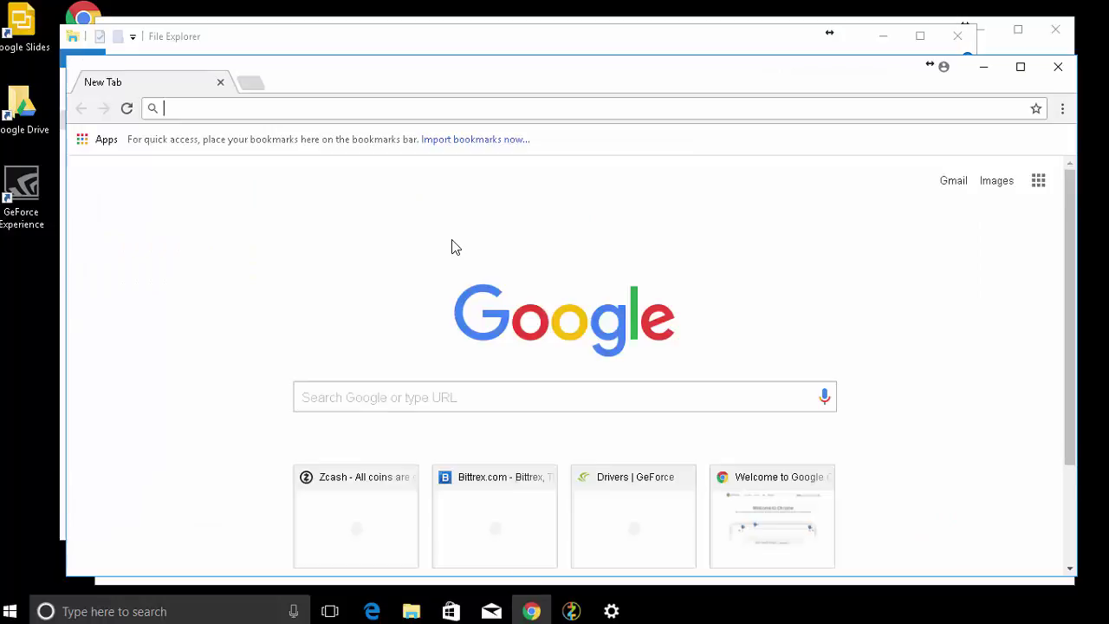
Search Google for 'ewbf zec miner' and open the Bitcoin Talk EWBF's CUDA Zcash miner thread.
type("ewb")
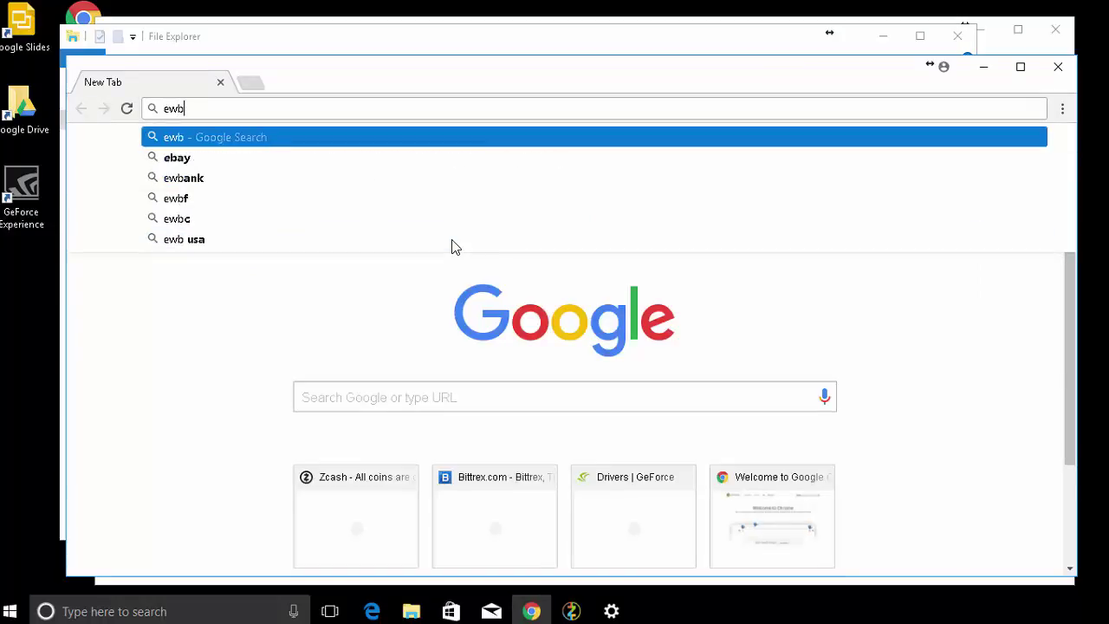
type("f zec miner")
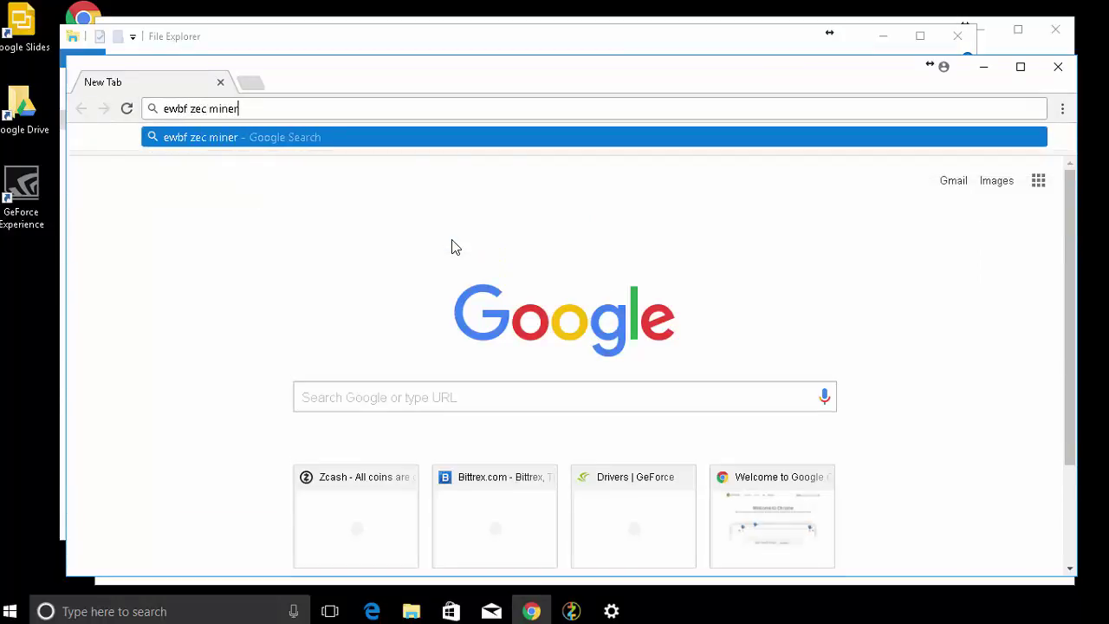
key("Return")
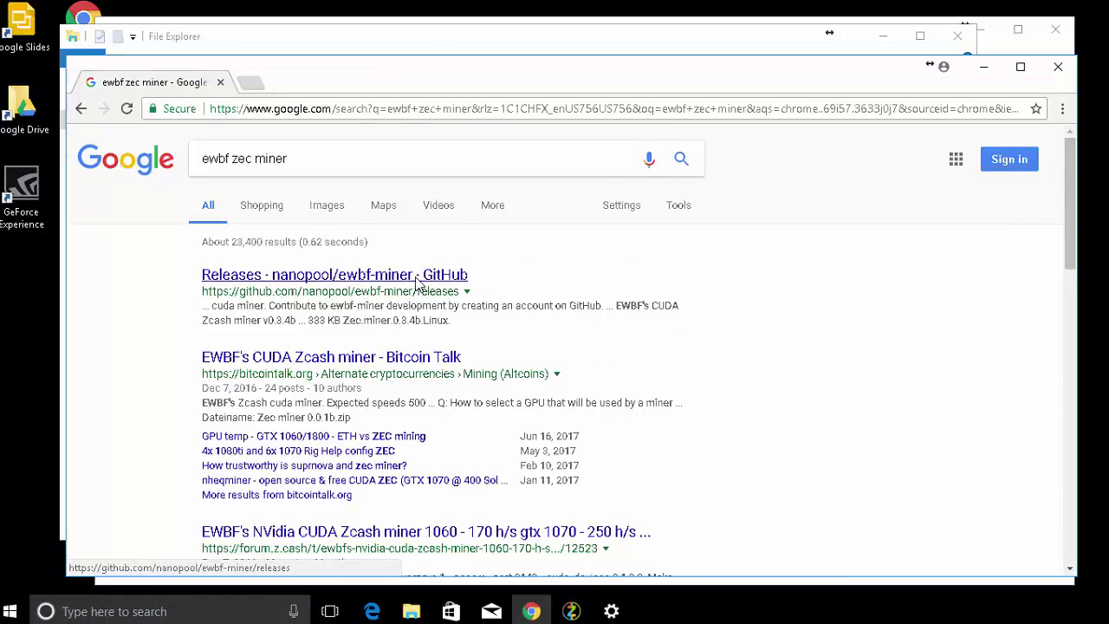
left_click(394, 357)
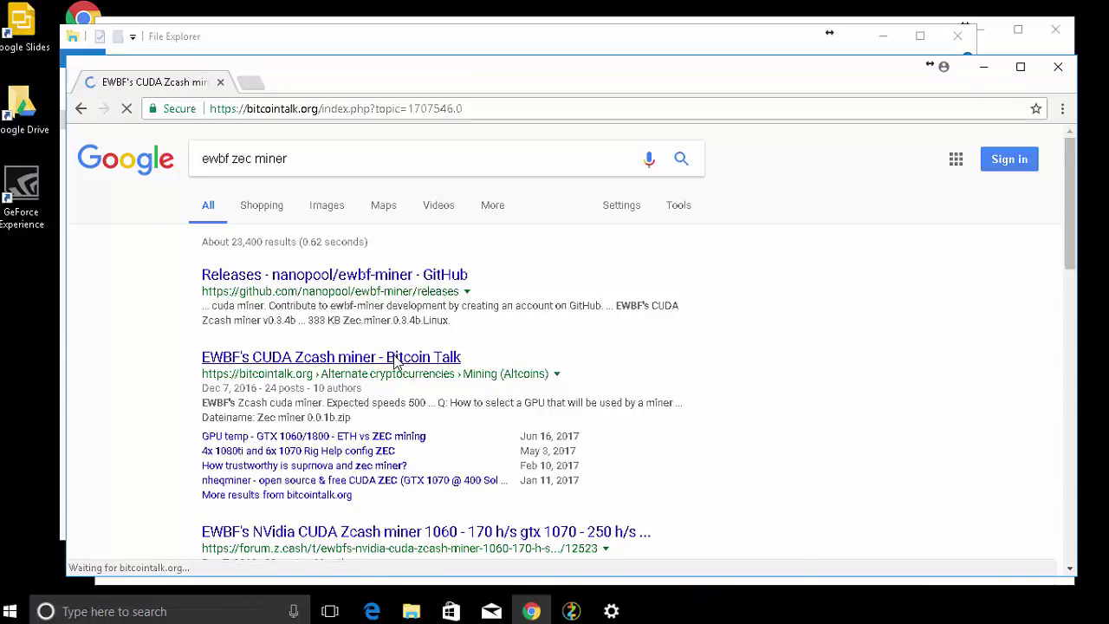
Scroll the thread down to the Windows x64 download links.
scroll(395, 364, "down", 2)
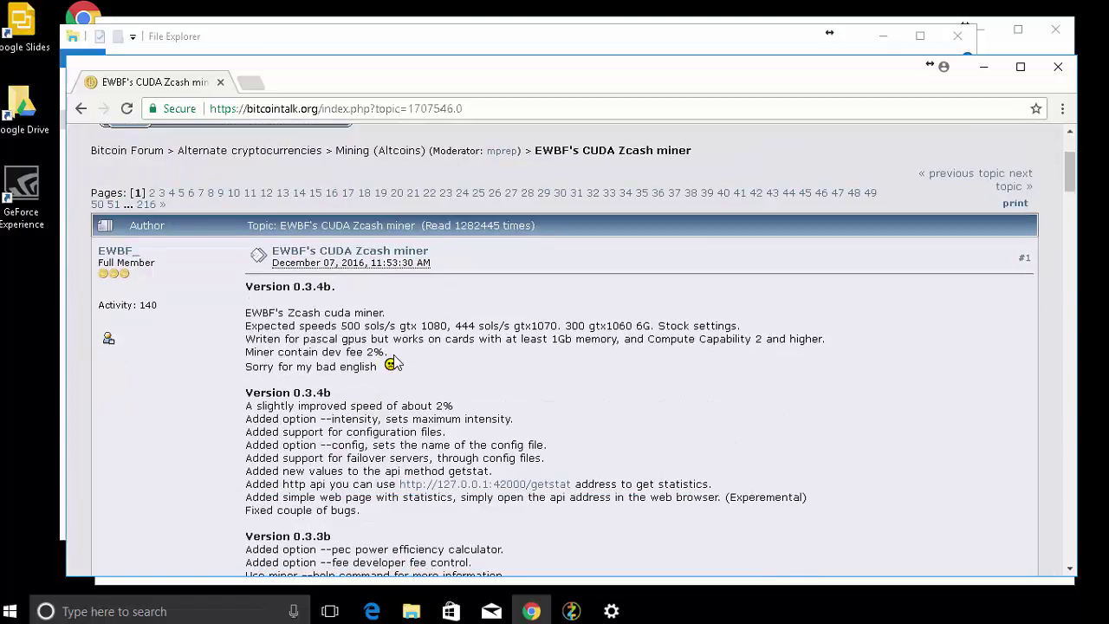
scroll(394, 364, "down", 1)
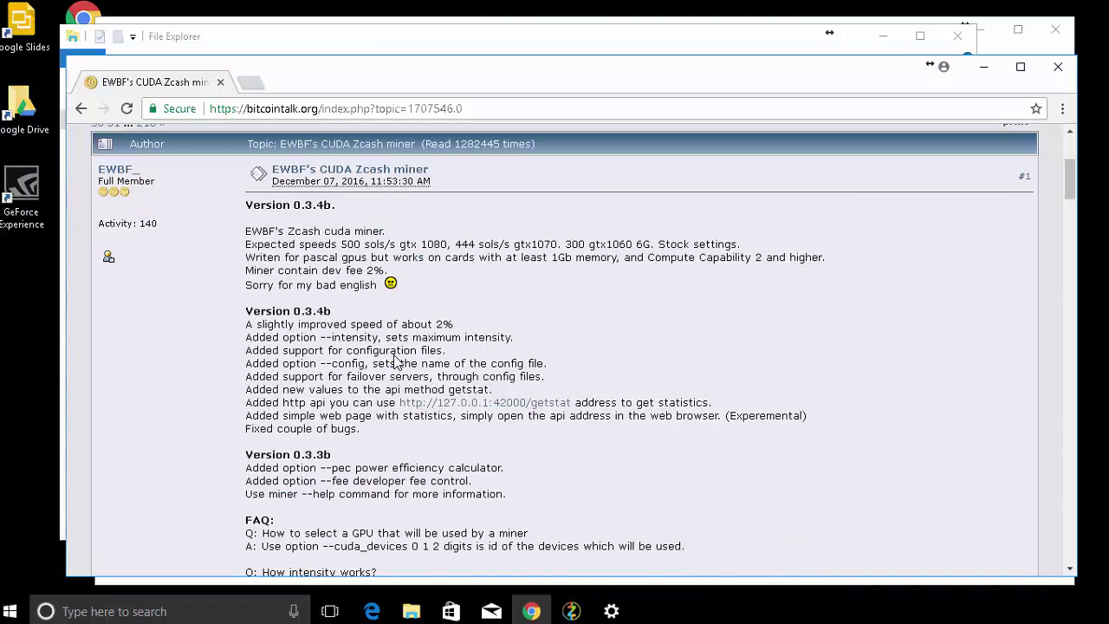
scroll(395, 359, "down", 1)
scroll(395, 363, "down", 3)
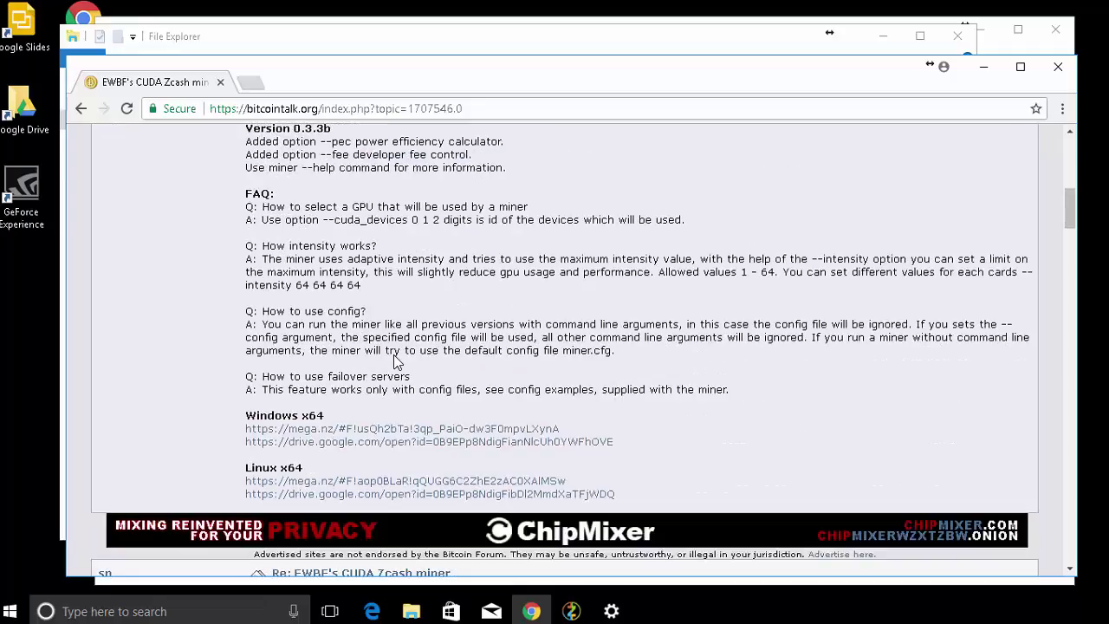
scroll(395, 362, "up", 4)
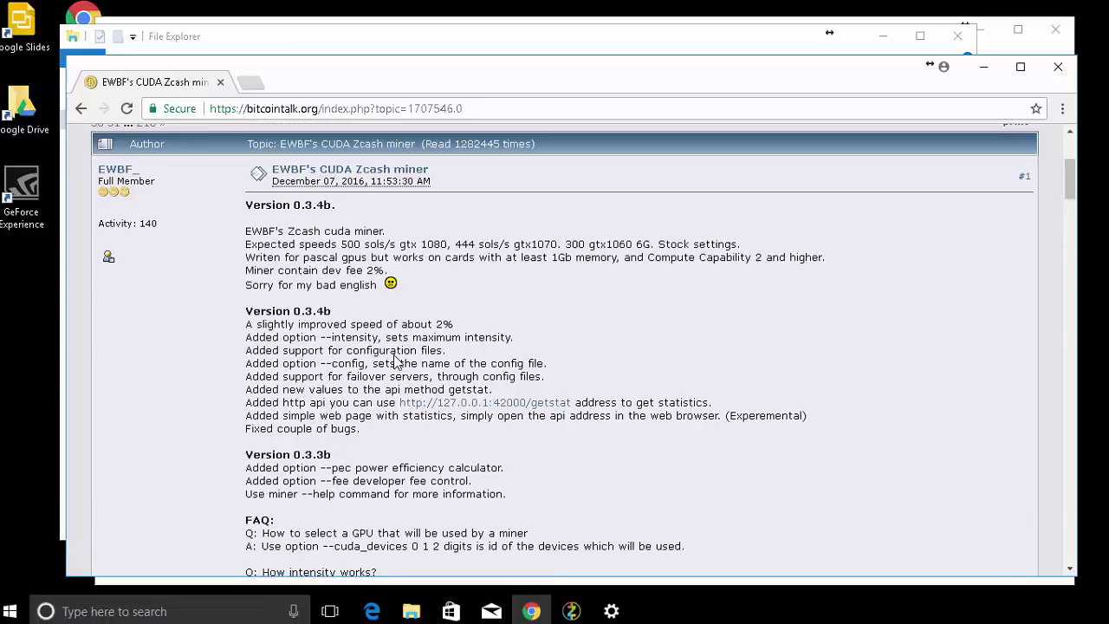
scroll(374, 330, "down", 4)
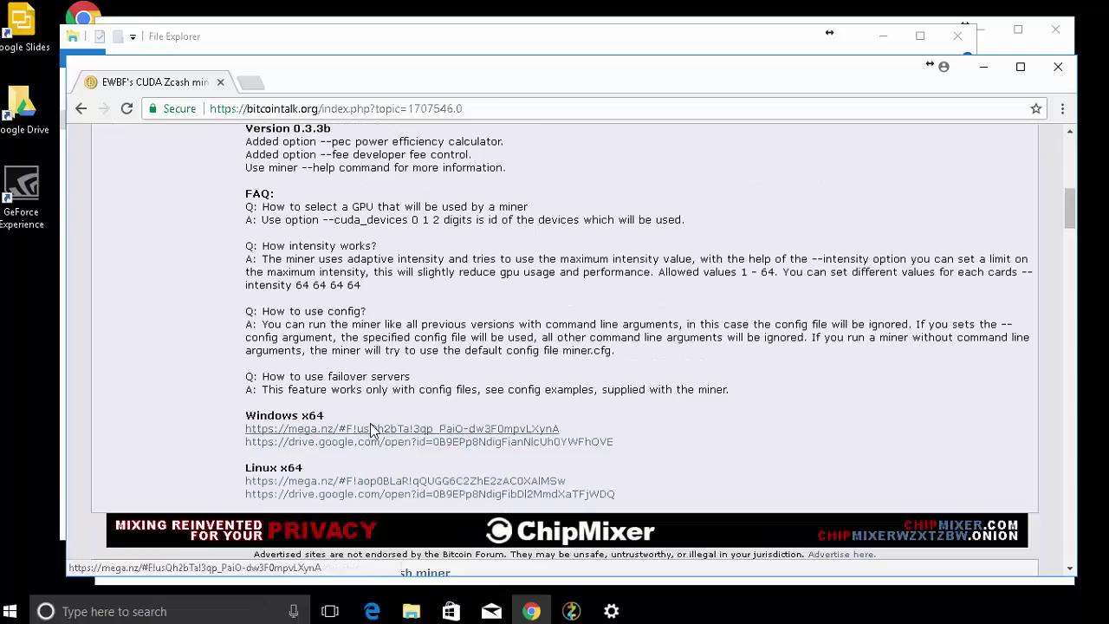
Open the mega.nz Windows x64 link and download Zec Miner 0.3.4b.zip as a ZIP.
left_click(373, 429)
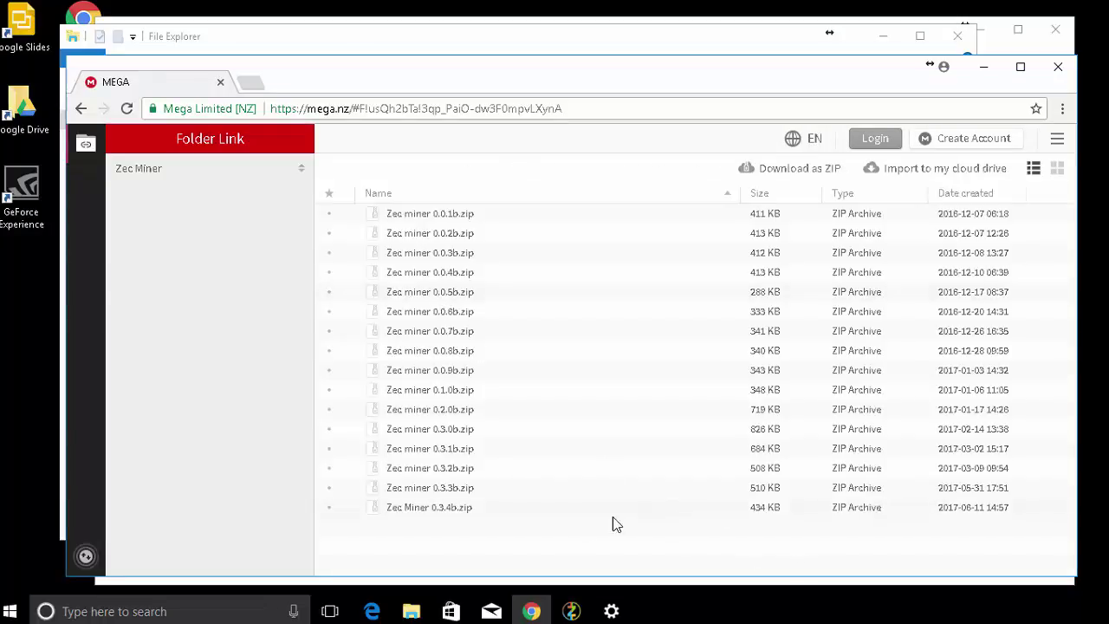
left_click(458, 513)
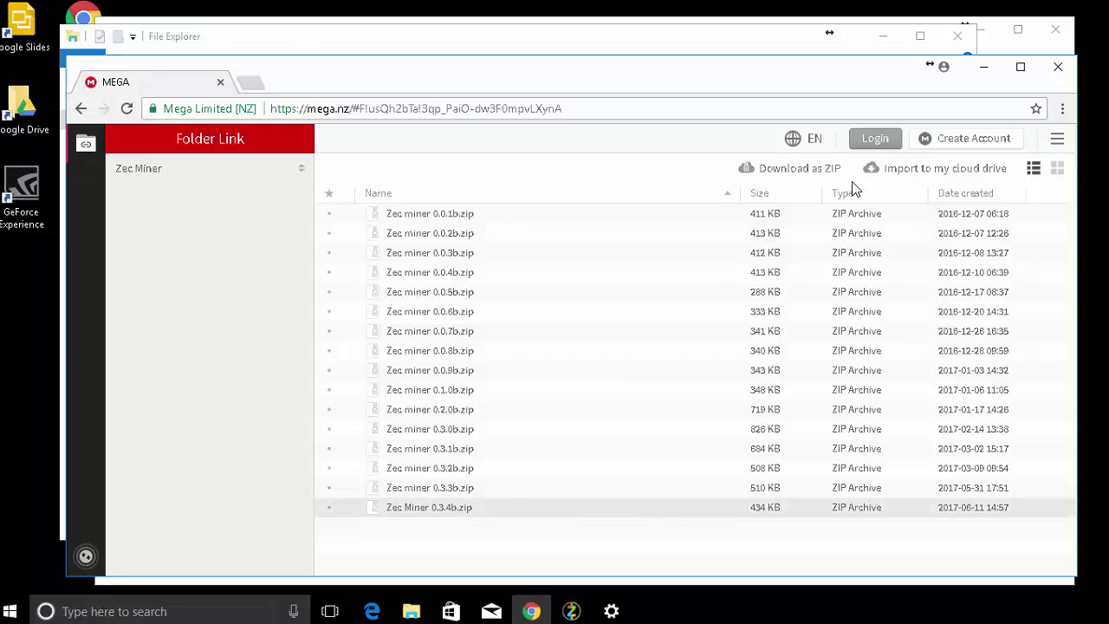
left_click(799, 170)
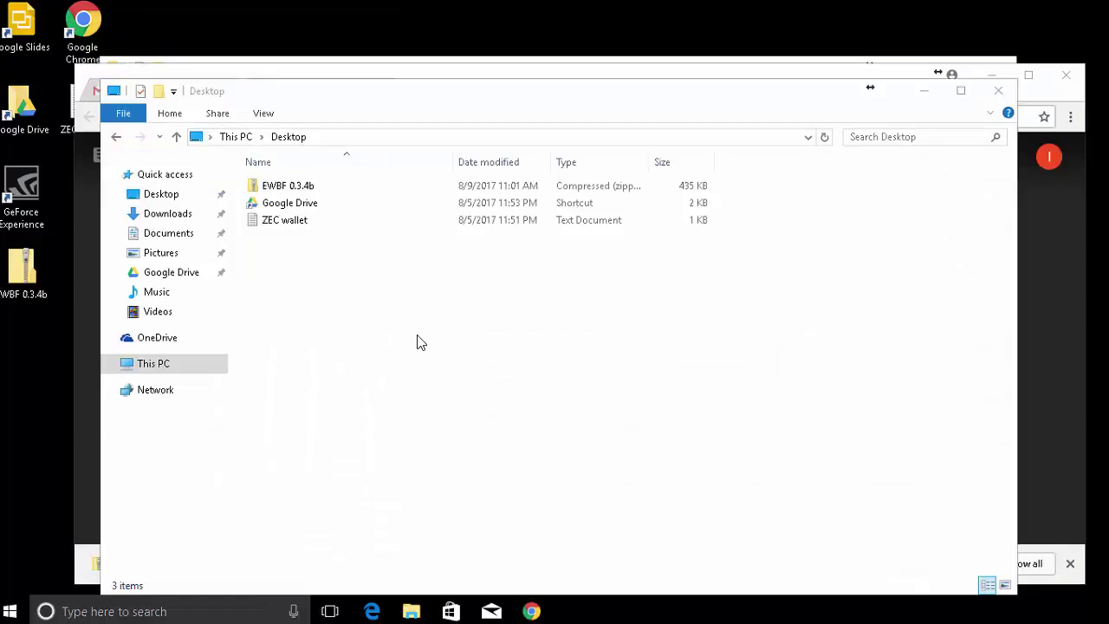
Extract the EWBF 0.3.4b zip into a same-named Desktop folder and move its window into place.
left_click(286, 191)
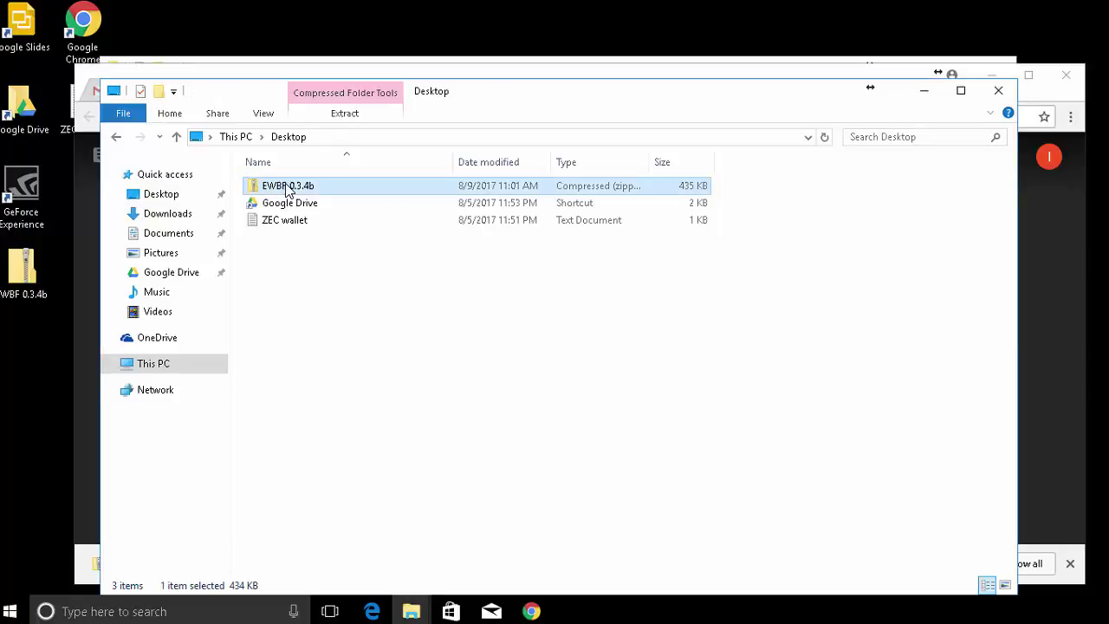
right_click(289, 191)
left_click(337, 235)
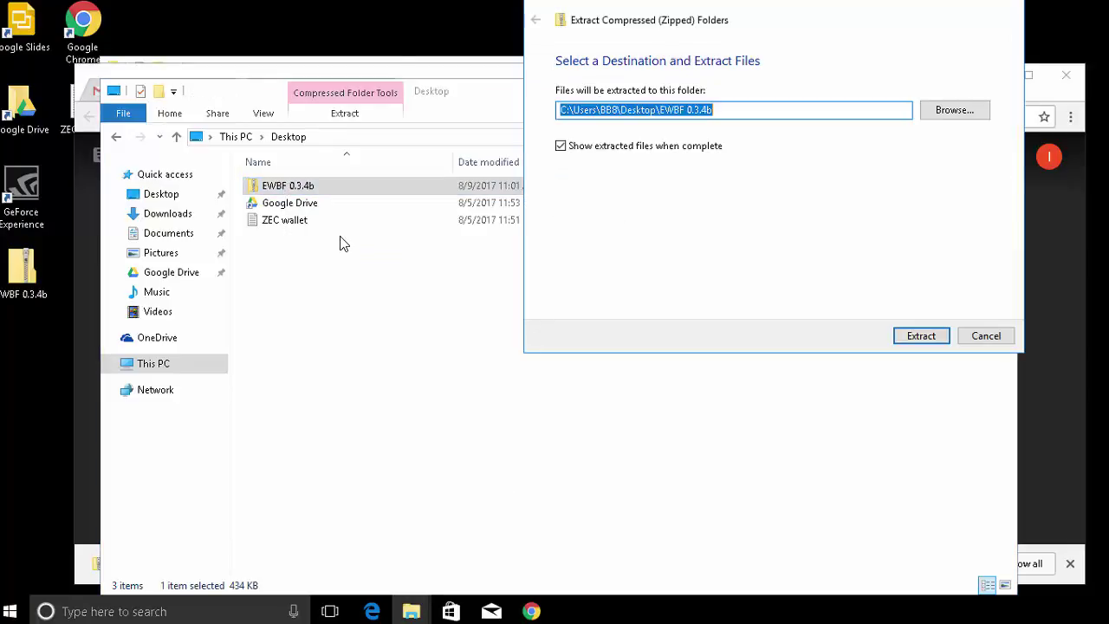
left_click(919, 338)
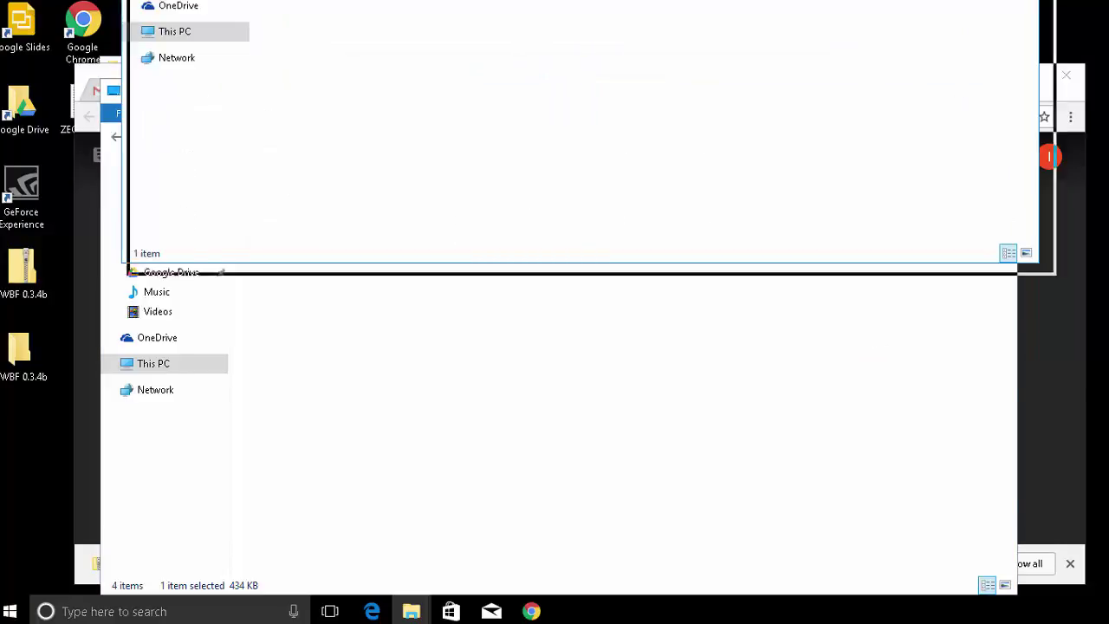
left_click_drag(416, 53, 373, 48)
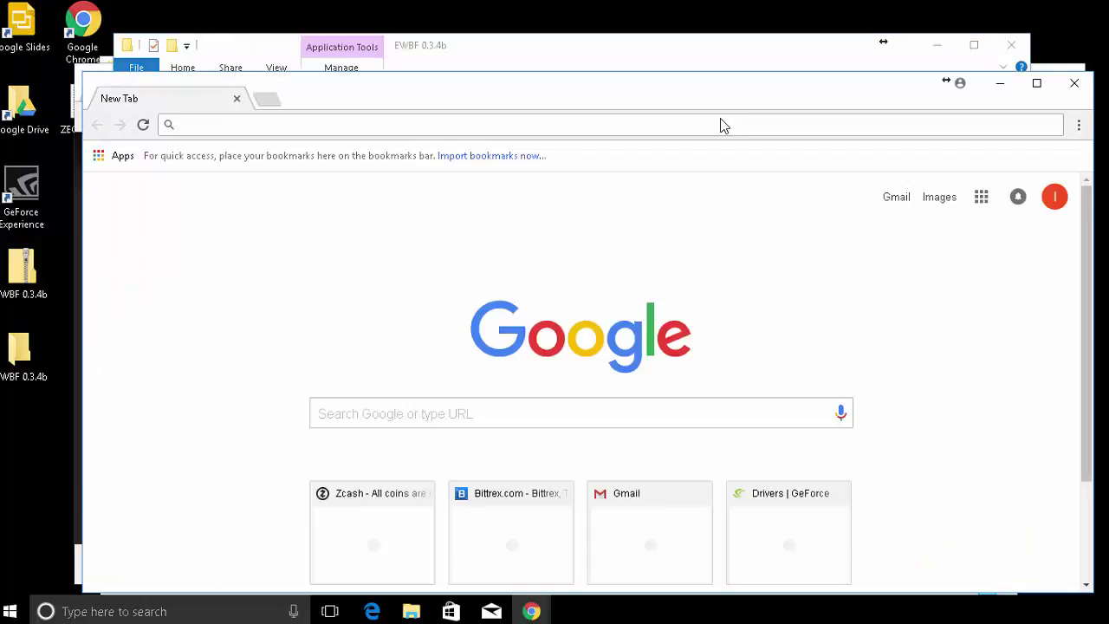
Go to zcash.flypool.org and scroll down to the mining software section.
type("zcas")
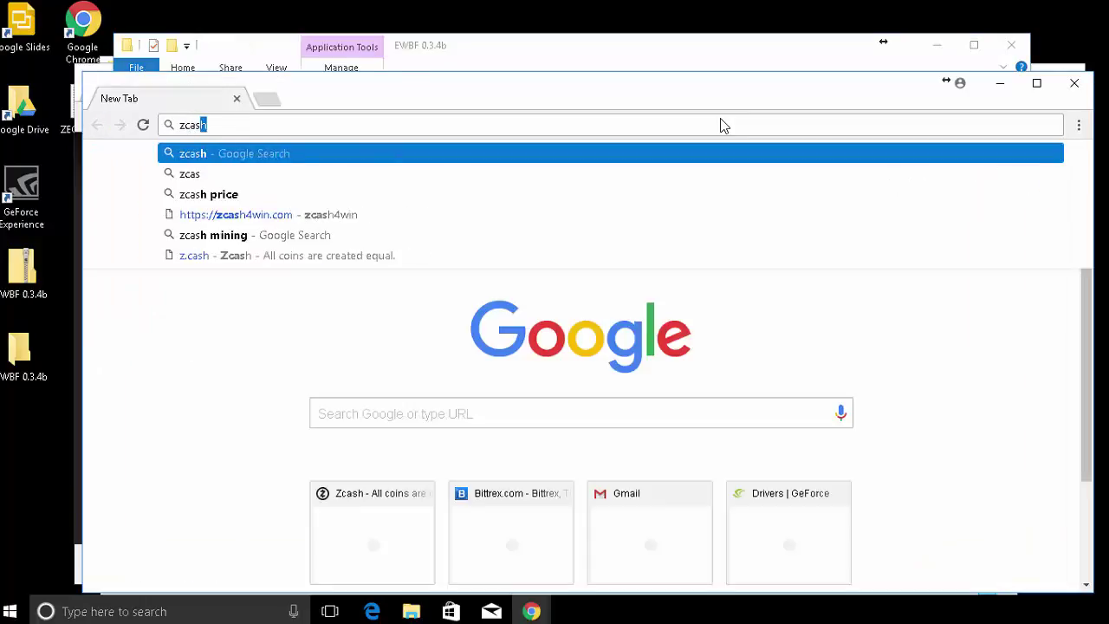
type("h.")
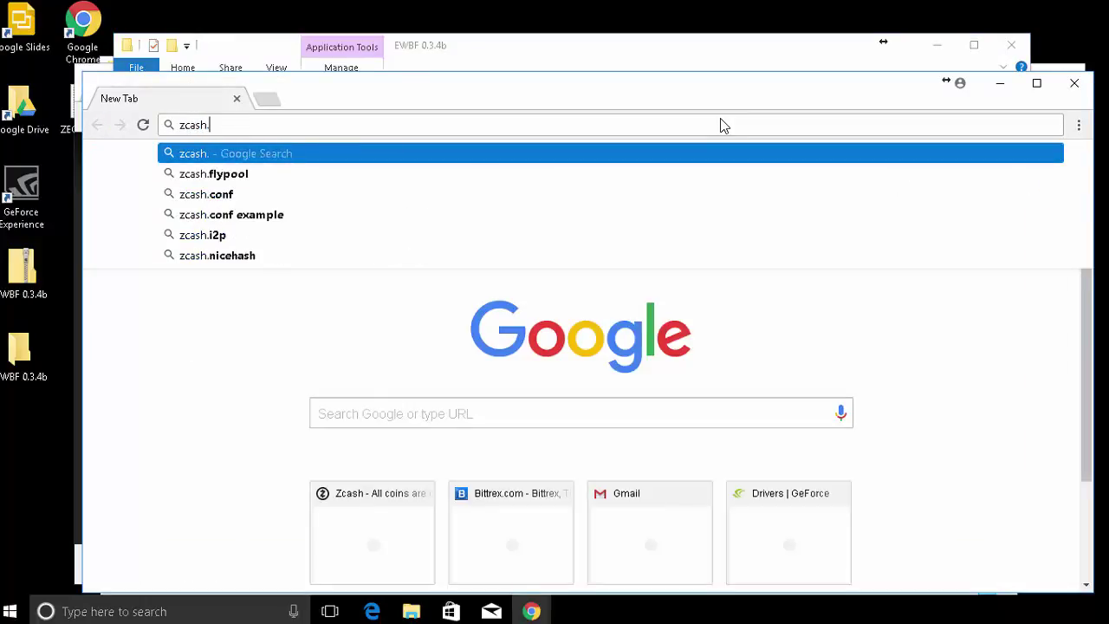
type("flypool")
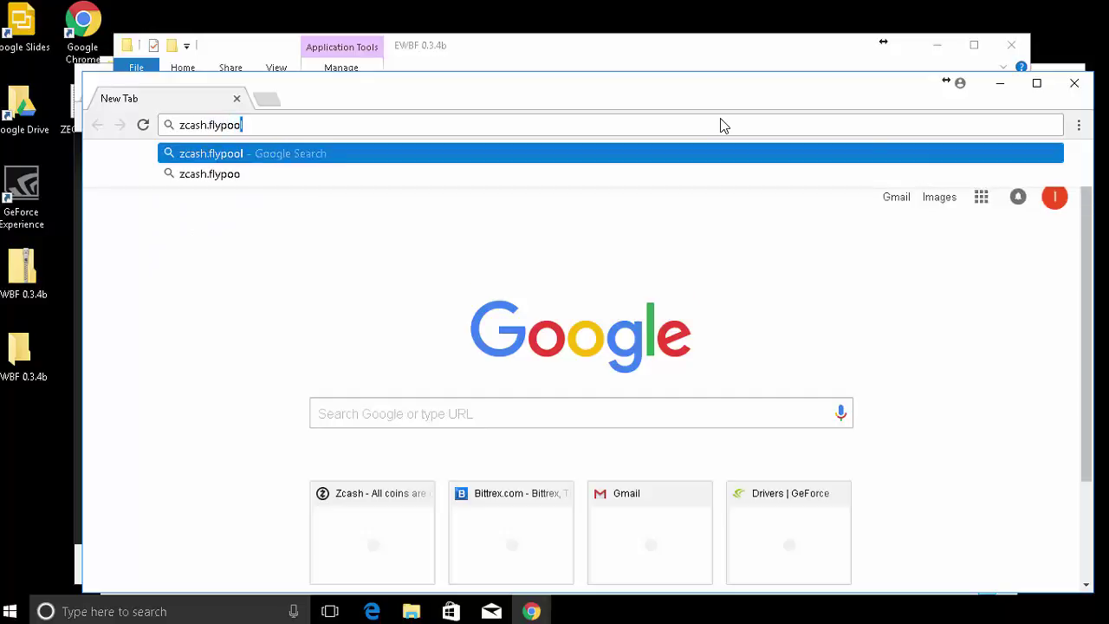
type(".org")
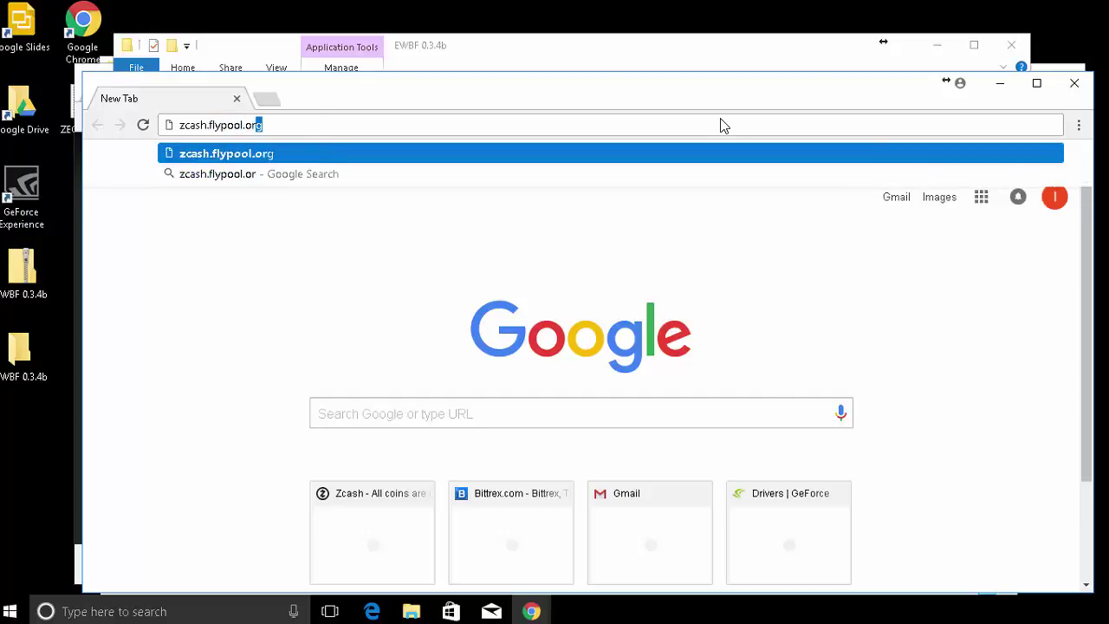
key("Return")
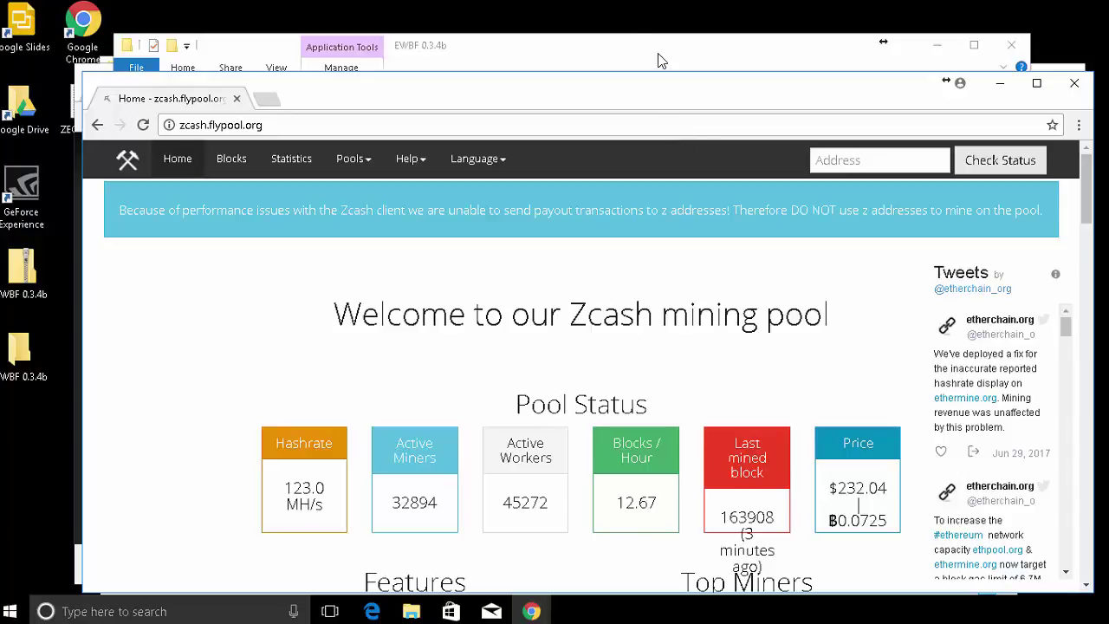
scroll(633, 288, "down", 1)
scroll(555, 305, "down", 7)
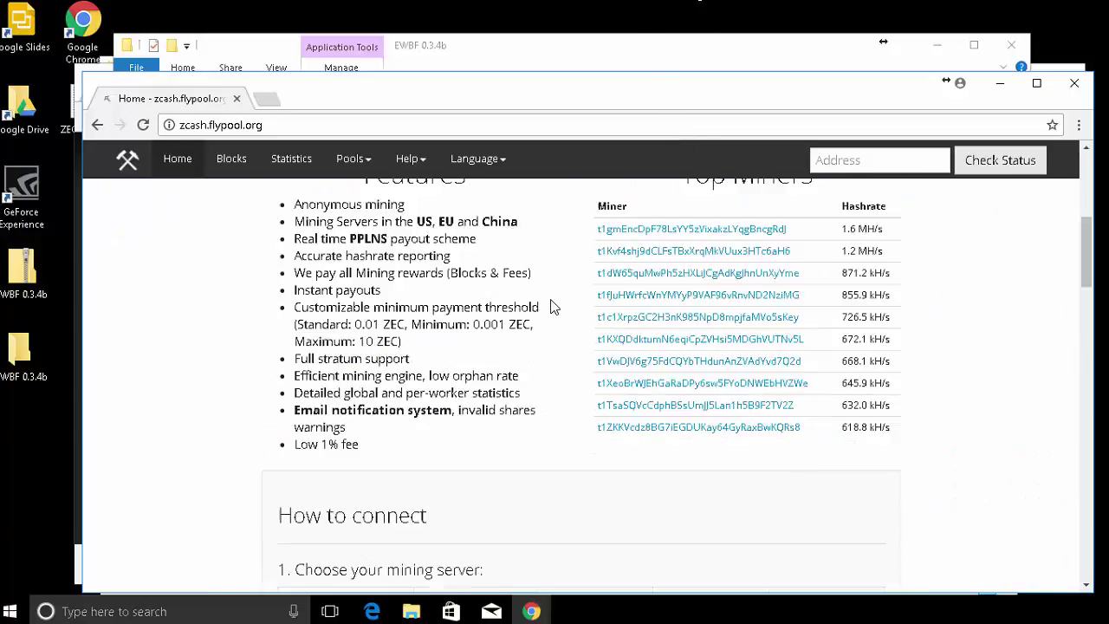
scroll(503, 334, "down", 3)
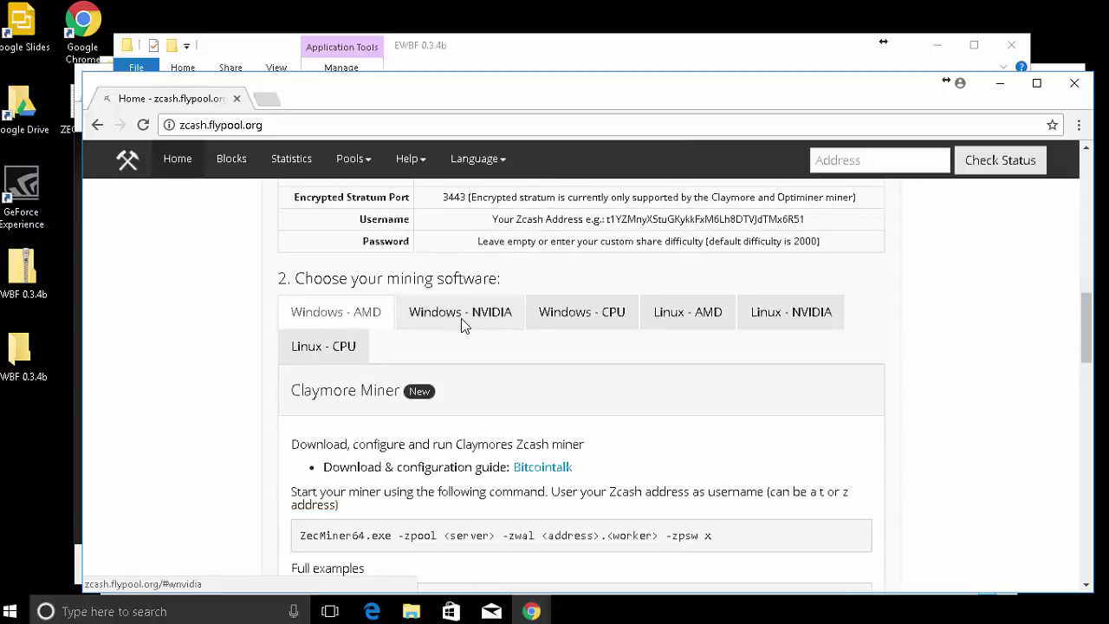
Show the Windows - NVIDIA instructions and select the Full examples miner command.
left_click(447, 319)
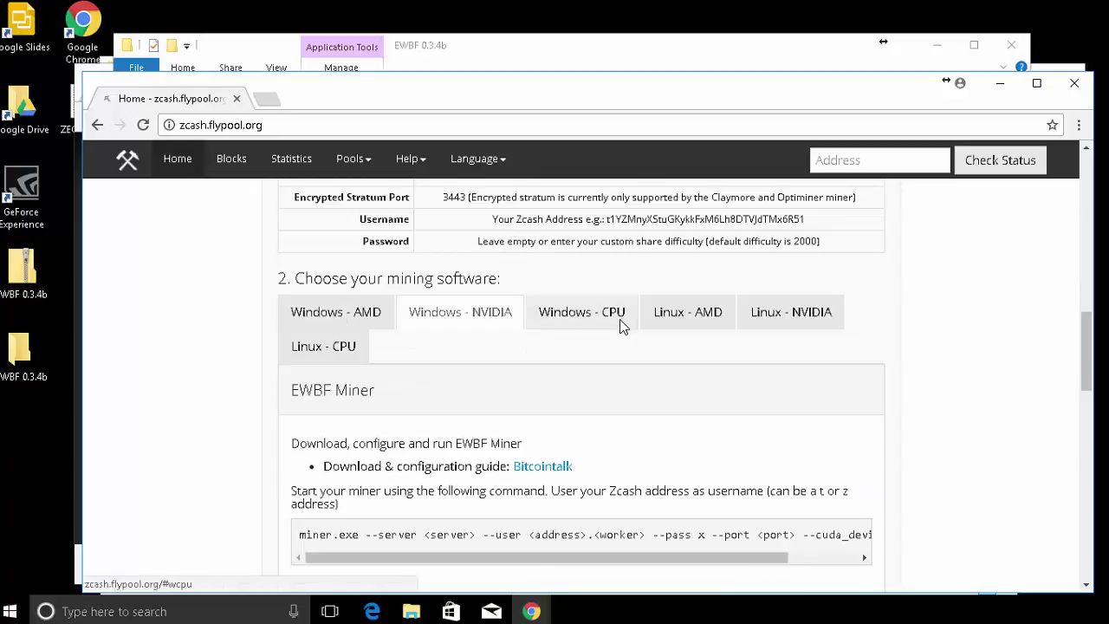
scroll(519, 367, "down", 1)
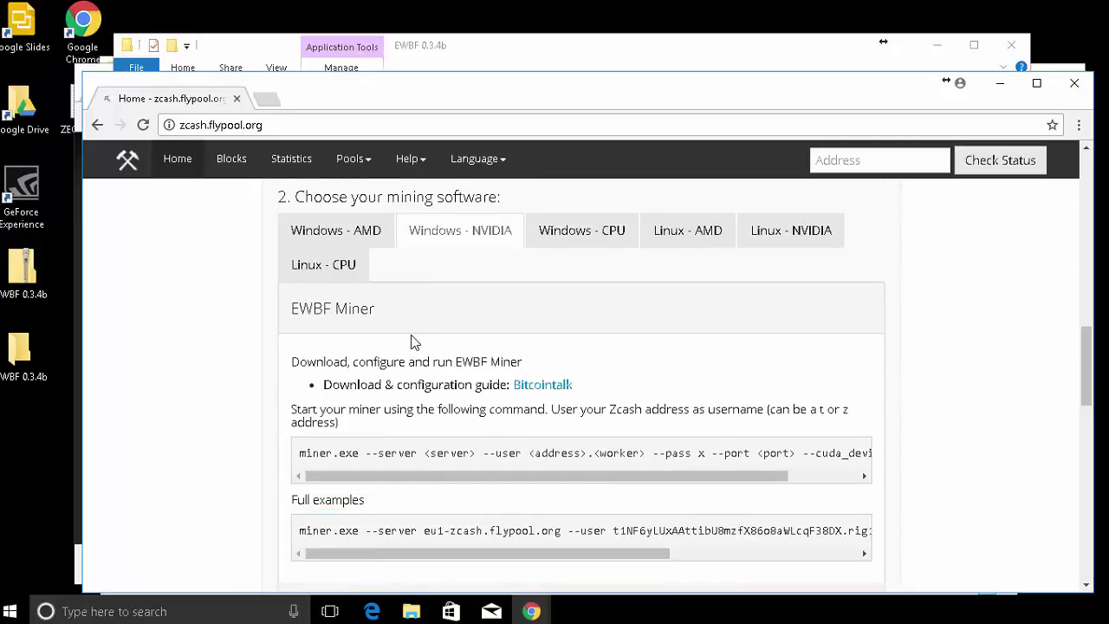
scroll(414, 346, "down", 1)
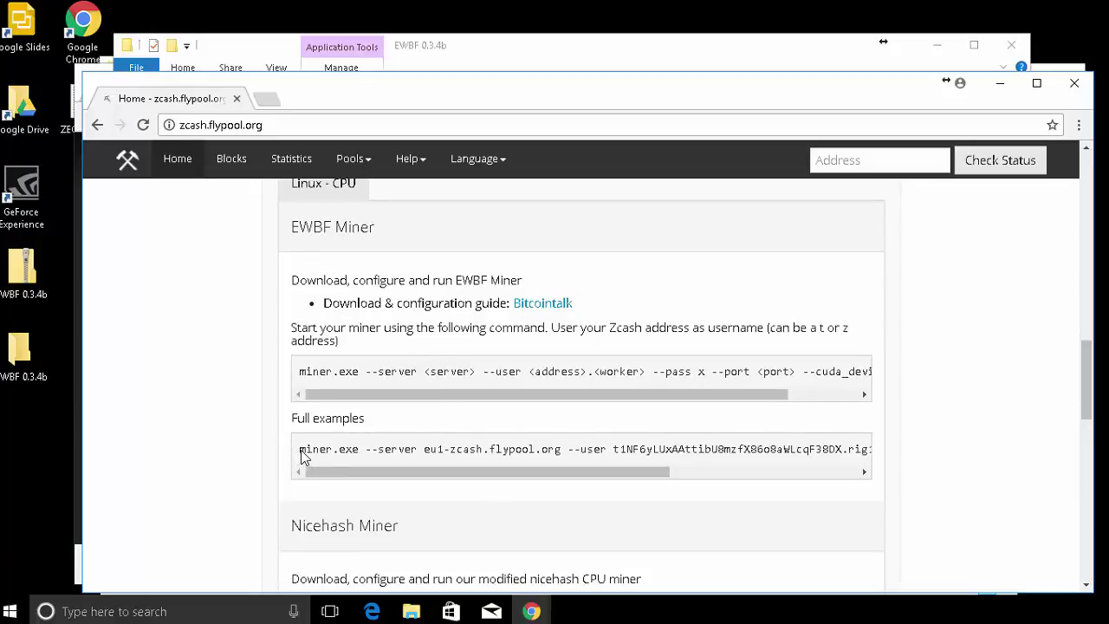
left_click_drag(303, 457, 875, 453)
left_click_drag(772, 475, 434, 462)
Open fypool.bat from the inner EWBF 0.3.4b folder in Notepad, approving the security warning.
double_click(26, 355)
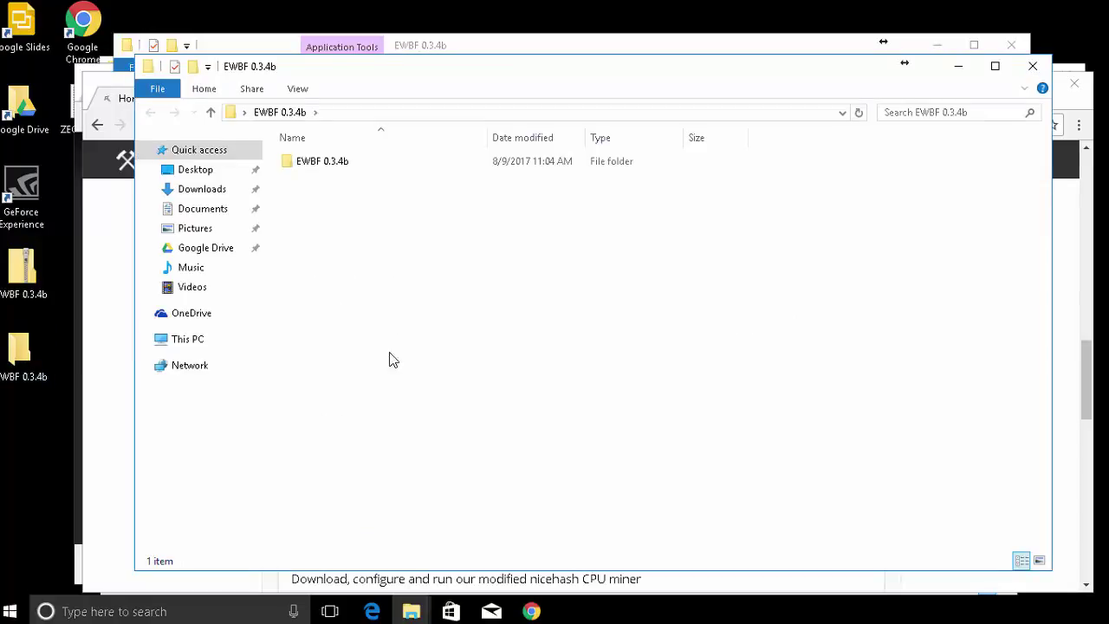
double_click(327, 169)
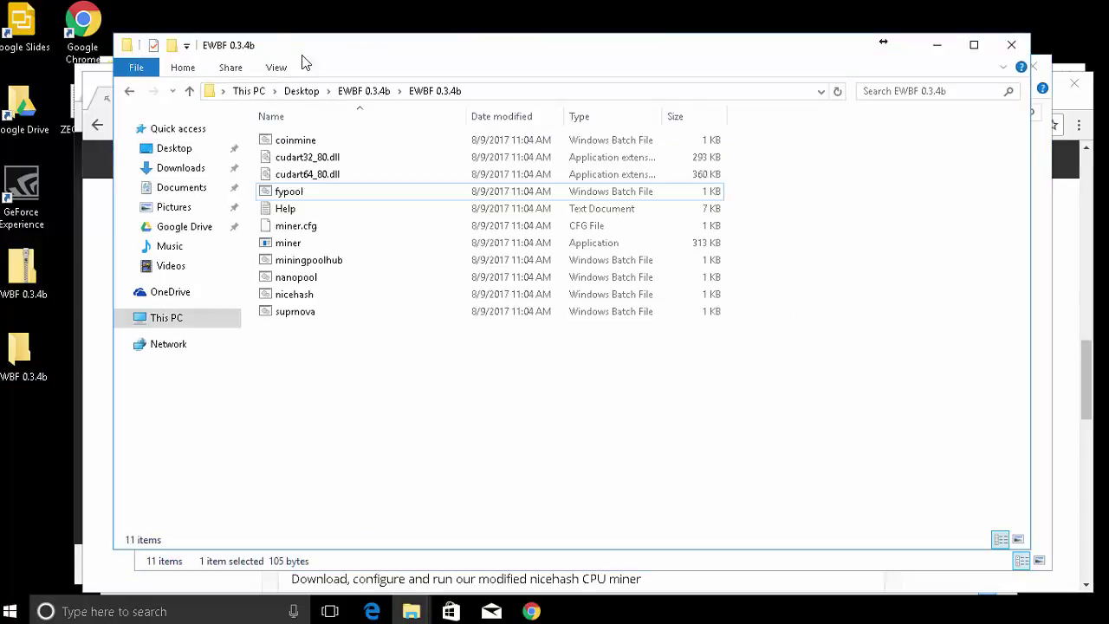
right_click(290, 194)
left_click(354, 226)
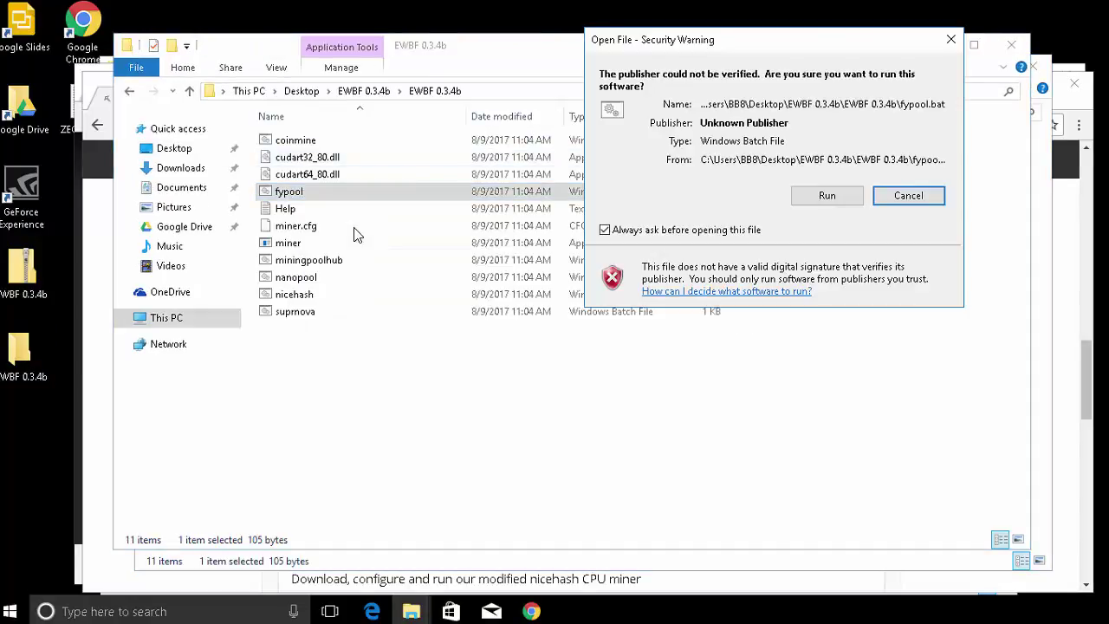
left_click(818, 197)
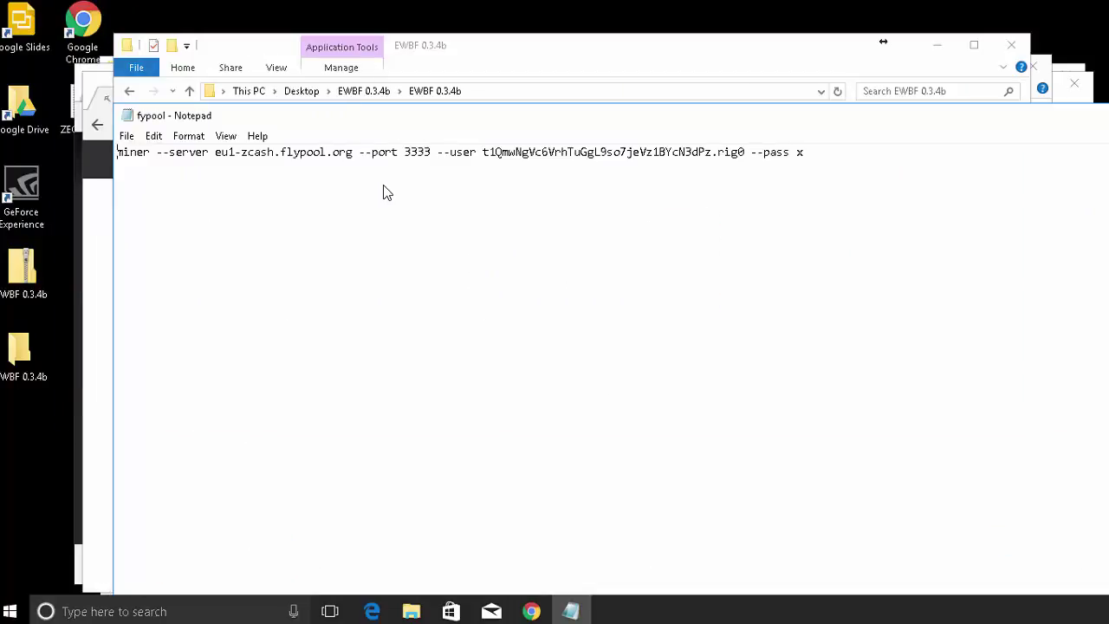
Paste the Flypool command over the line, switch to us1-zcash.flypool.org, and delete '--cuda_devices 0 1 2 3'.
left_click_drag(812, 154, 62, 152)
key("ctrl+v")
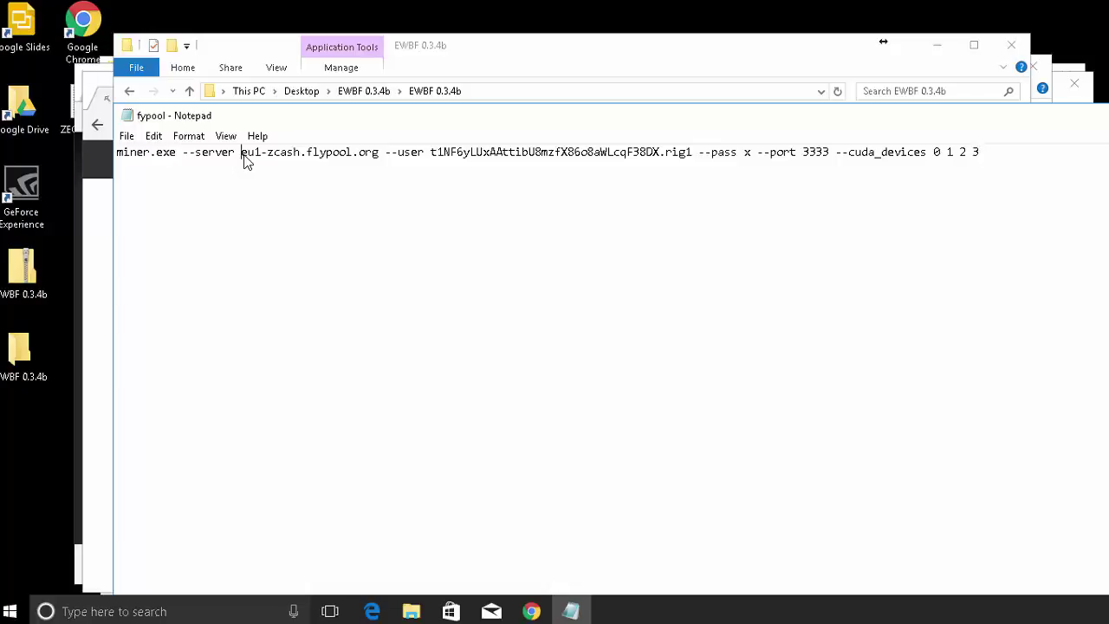
left_click_drag(245, 158, 253, 158)
type("u")
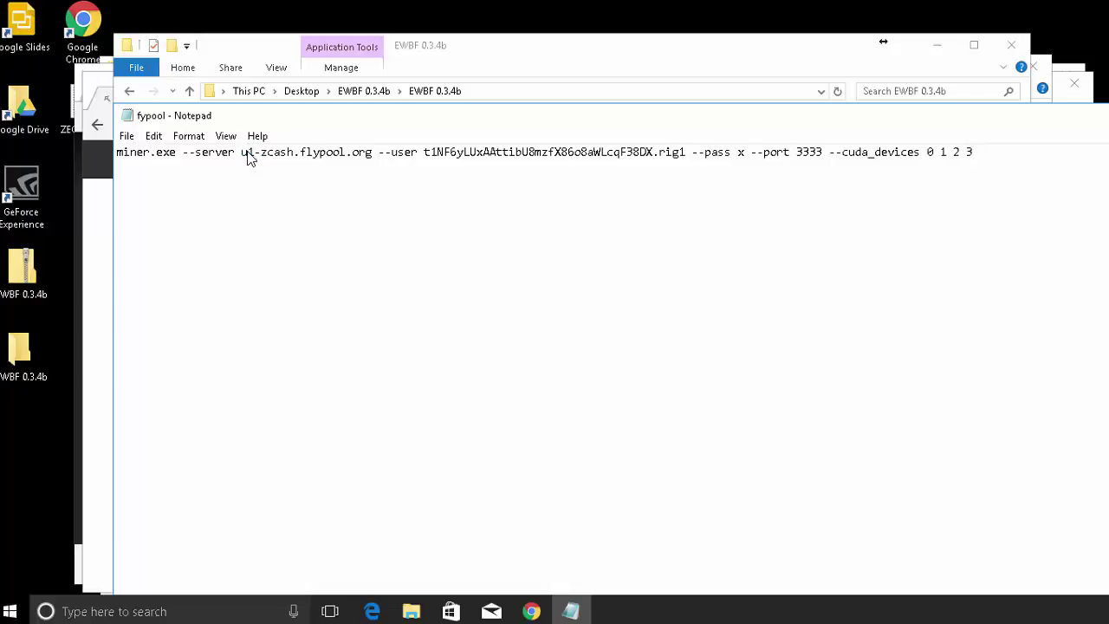
type("s")
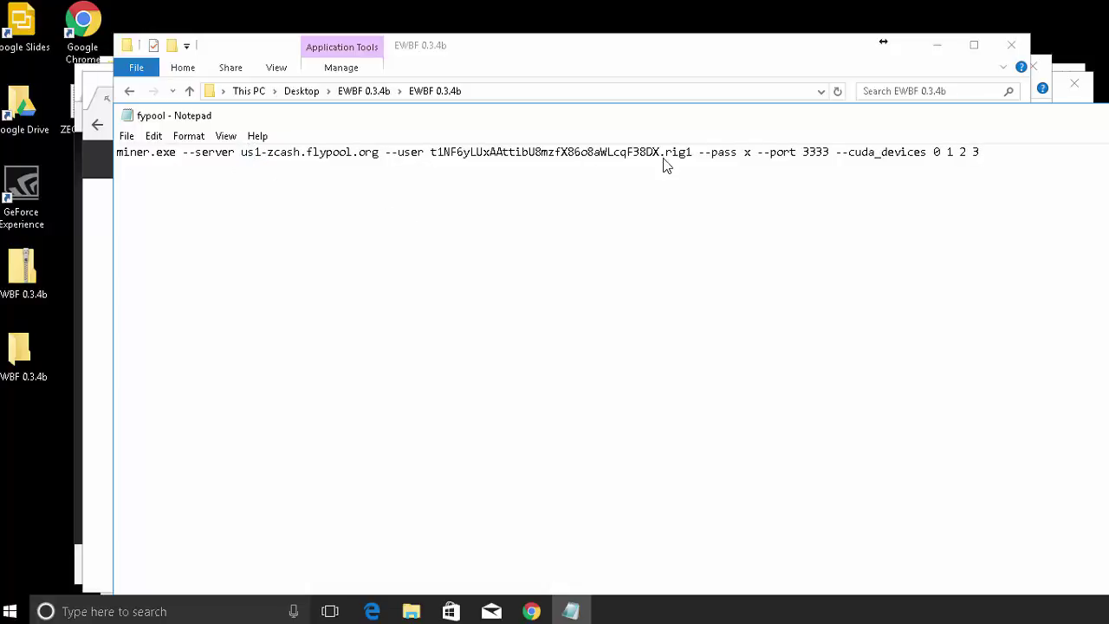
left_click_drag(981, 154, 839, 161)
key("BackSpace")
Copy the wallet address from the ZEC wallet notes in Notepad.
left_click(86, 134)
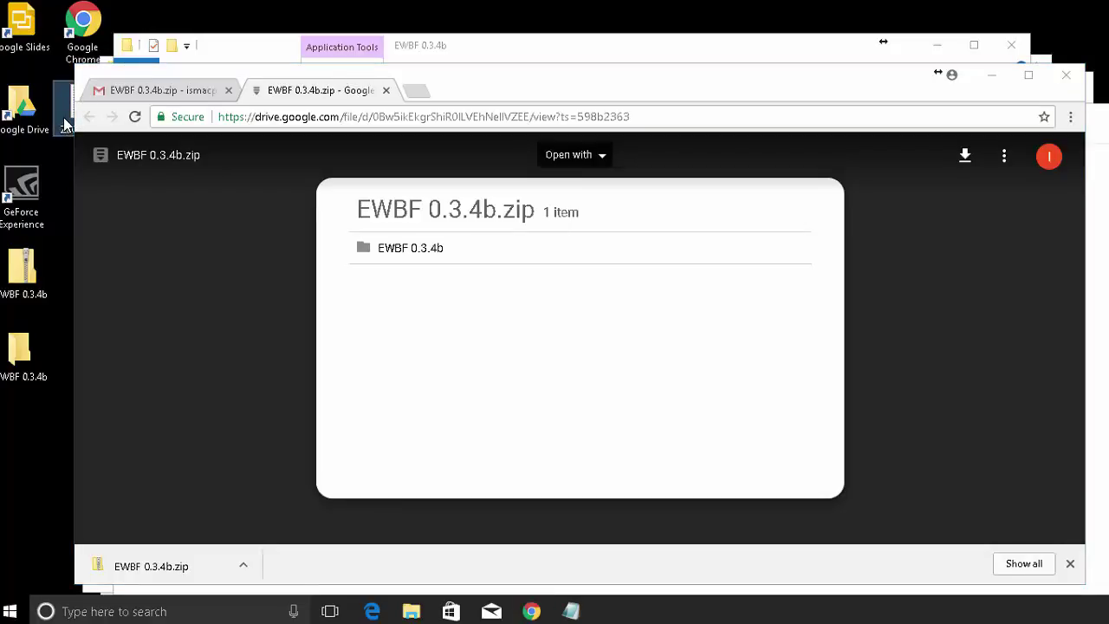
left_click(66, 128)
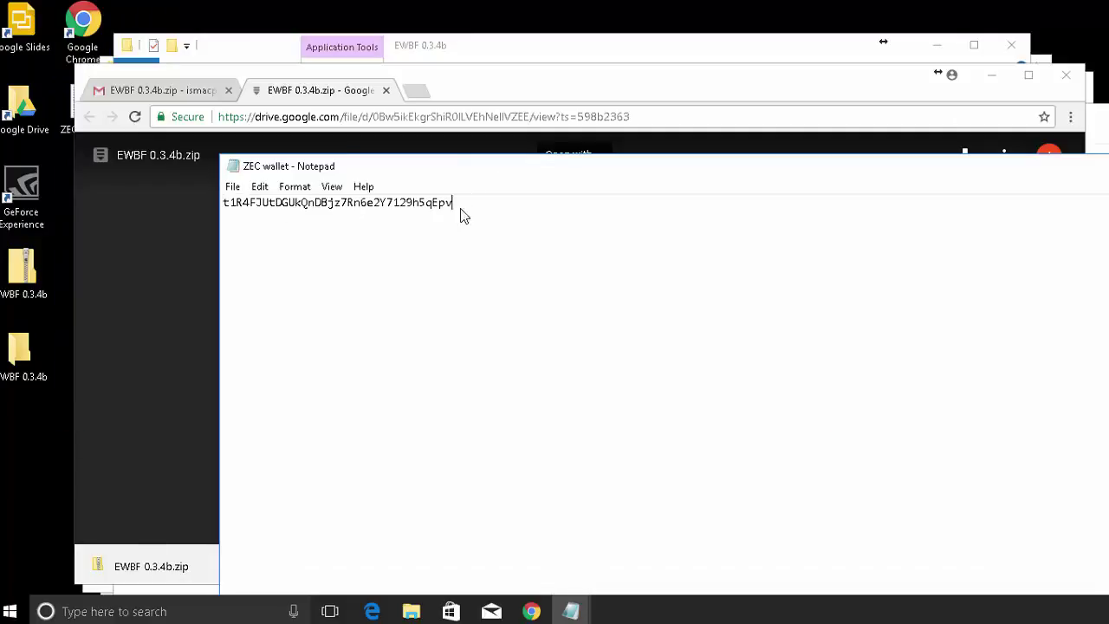
left_click_drag(460, 216, 227, 212)
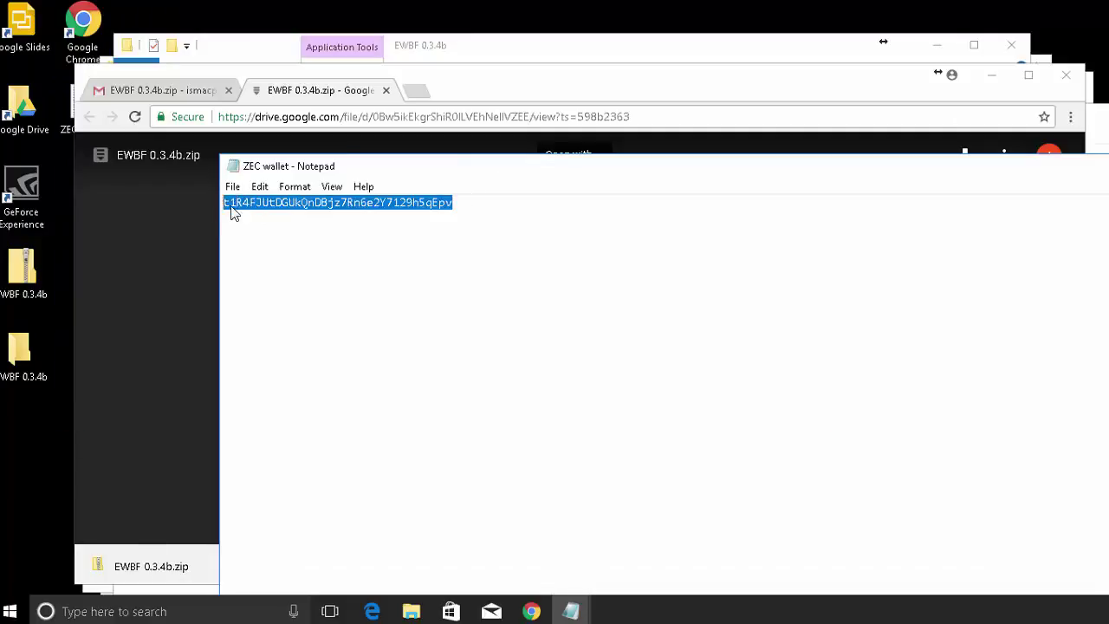
left_click(809, 92)
left_click(745, 137)
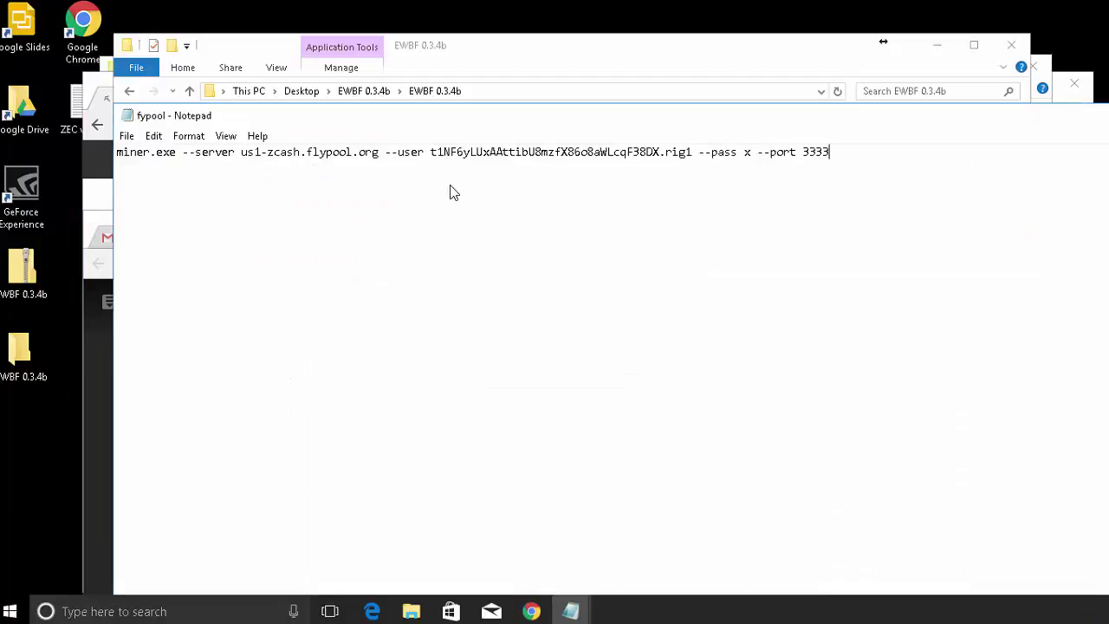
Paste the wallet address after --user and rename the worker to Miningrig1.
left_click_drag(430, 152, 664, 164)
type("t1R4FJUtDGUkQnDBjz7Rn6e2Y7129h5qEpv")
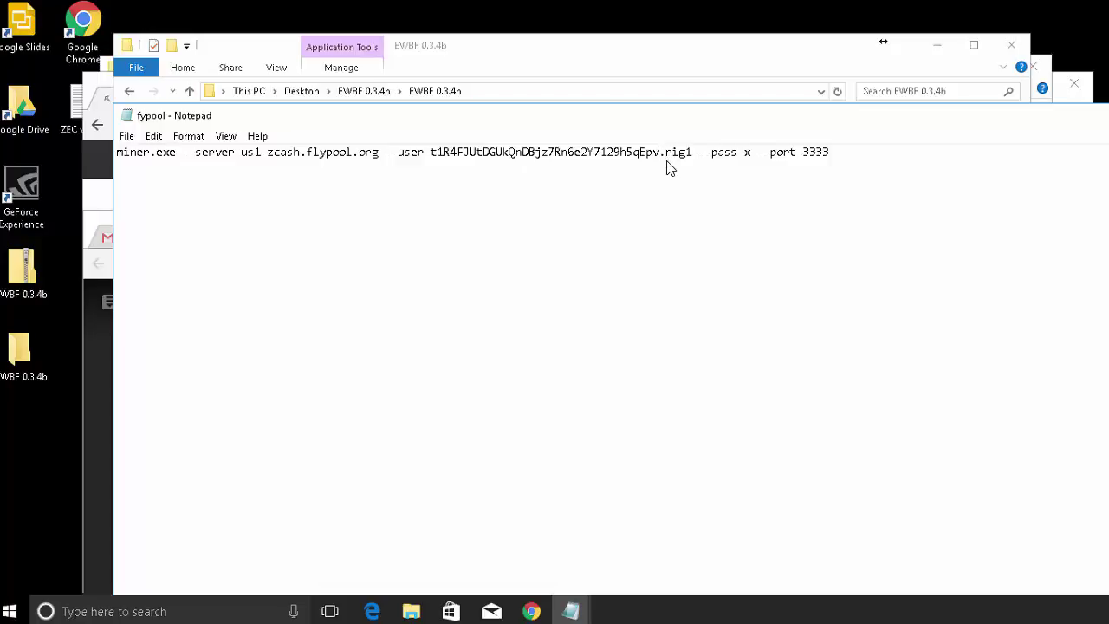
type("Mining")
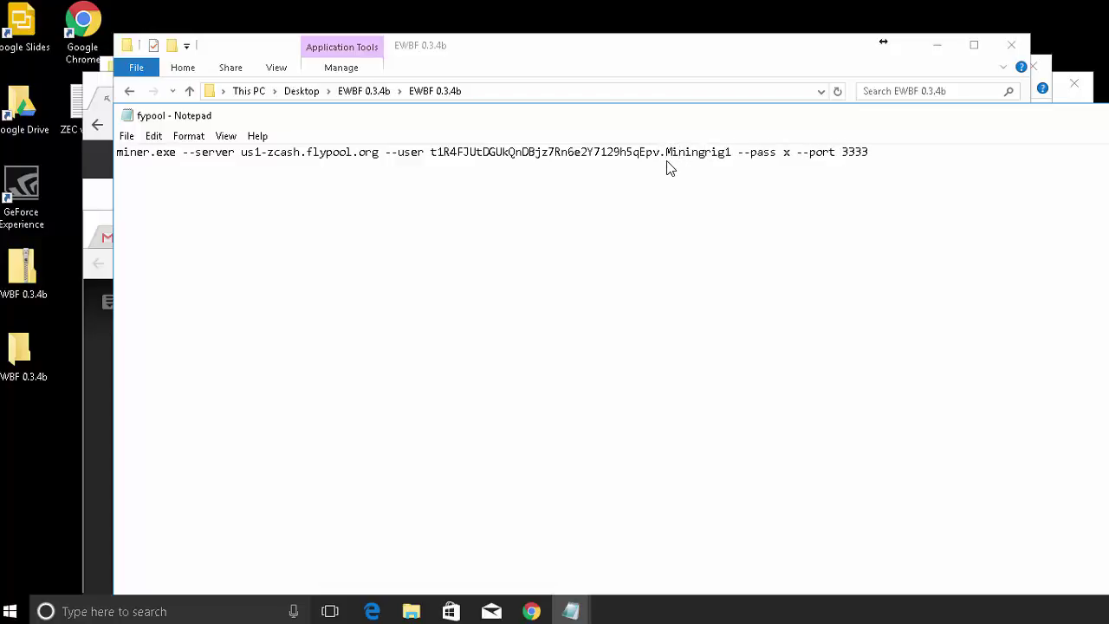
left_click(127, 137)
left_click(156, 209)
Save the command as fypool.bat with All Files type, replacing the existing batch file.
left_click(291, 503)
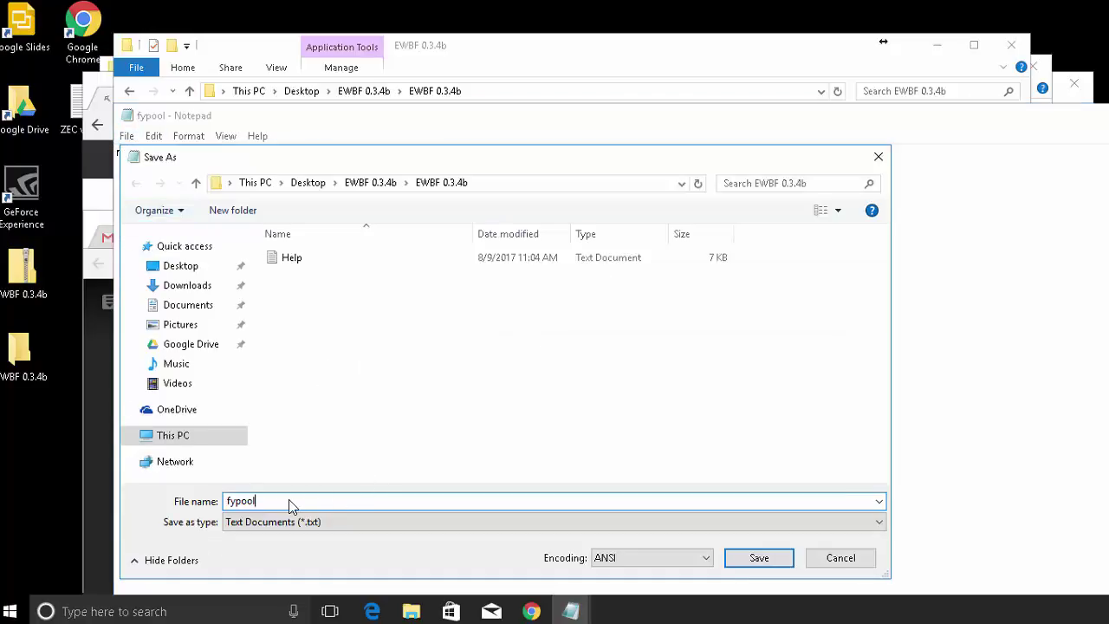
type(".bat")
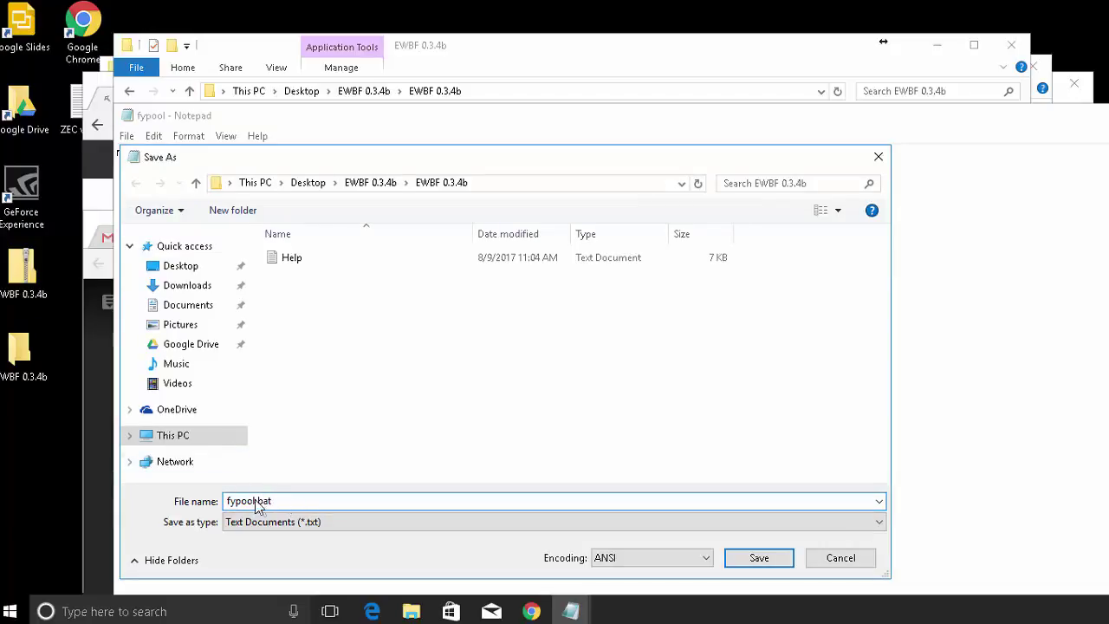
left_click(260, 522)
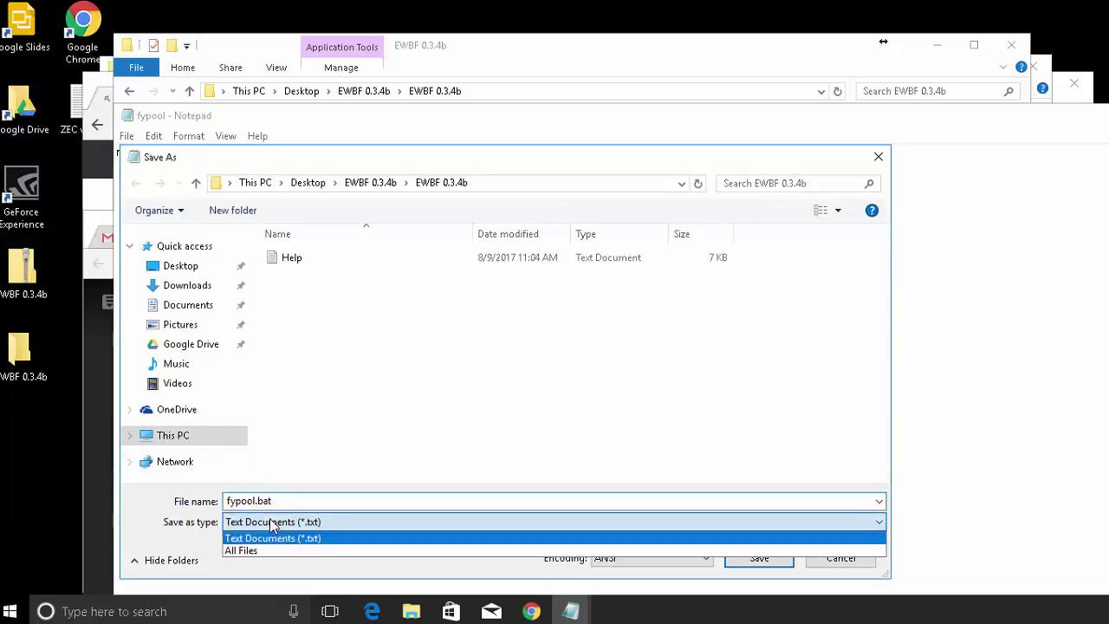
left_click(267, 556)
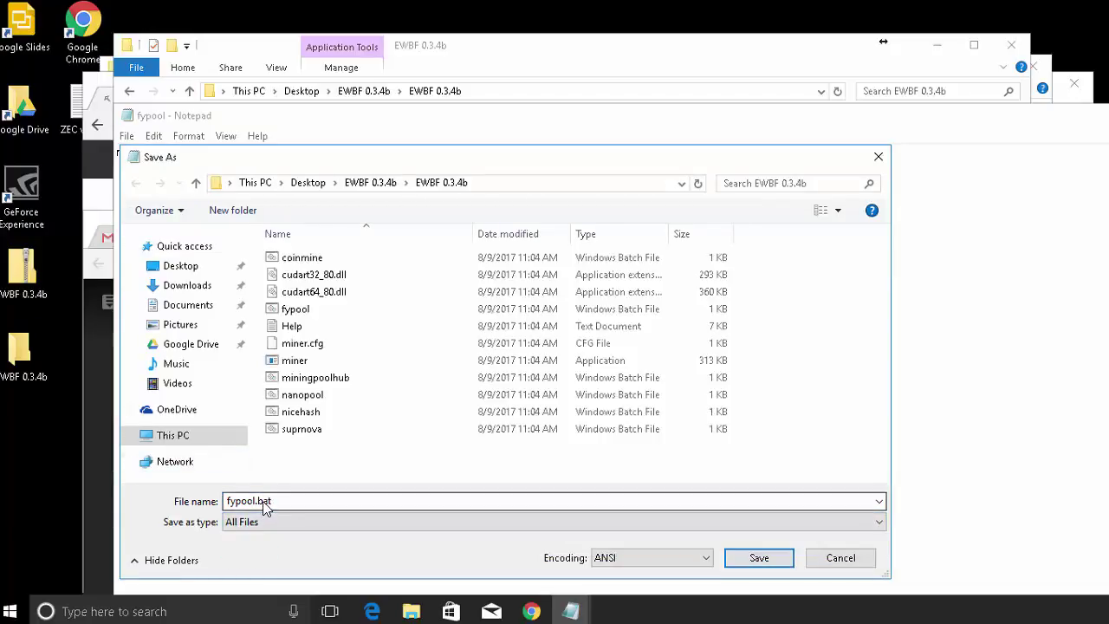
left_click(760, 558)
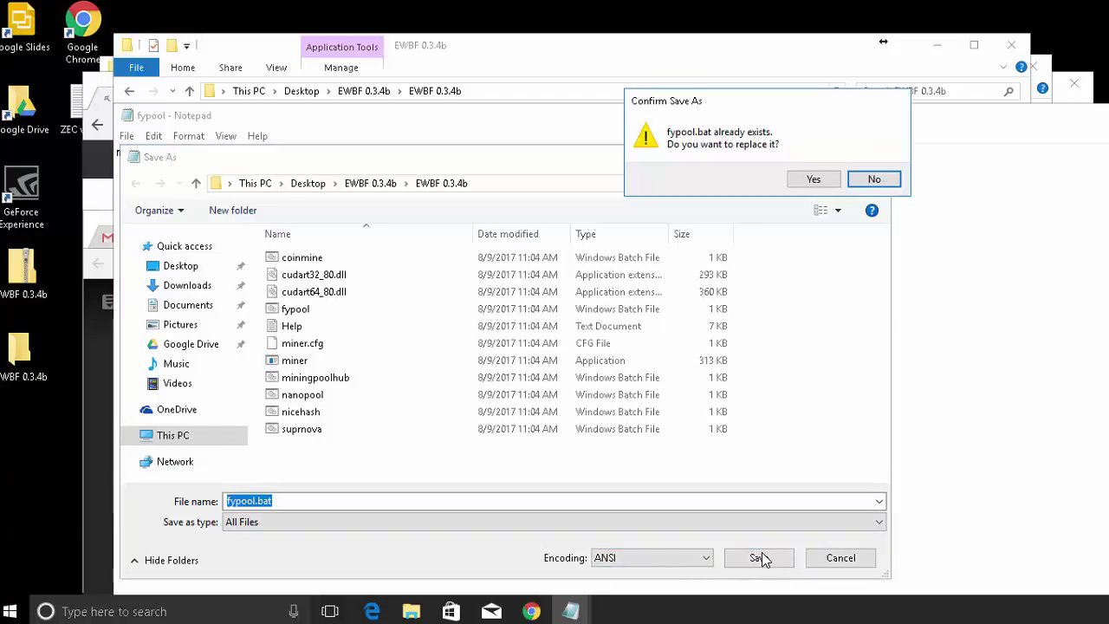
left_click(814, 180)
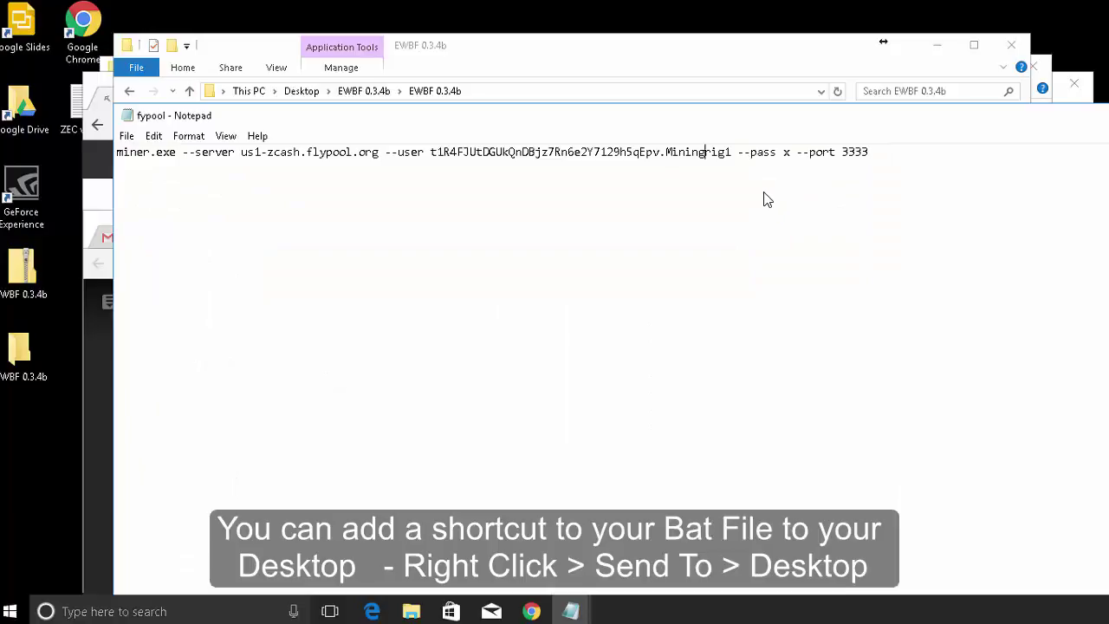
Search 'power' and set the plugged-in sleep timer in Power & sleep to Never.
left_click(130, 611)
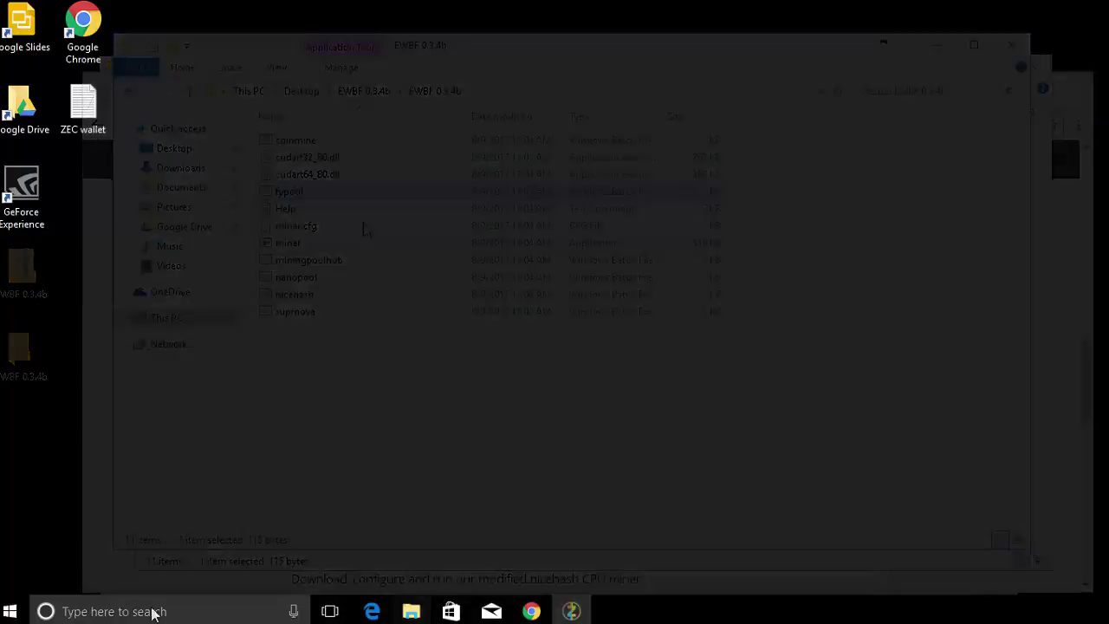
type("power")
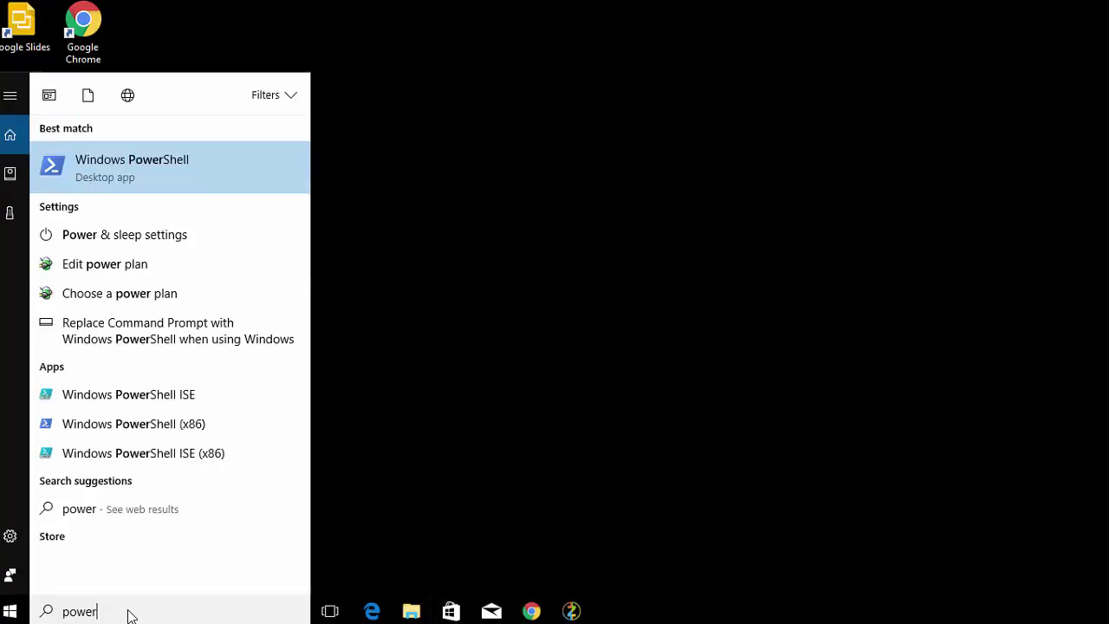
left_click(160, 243)
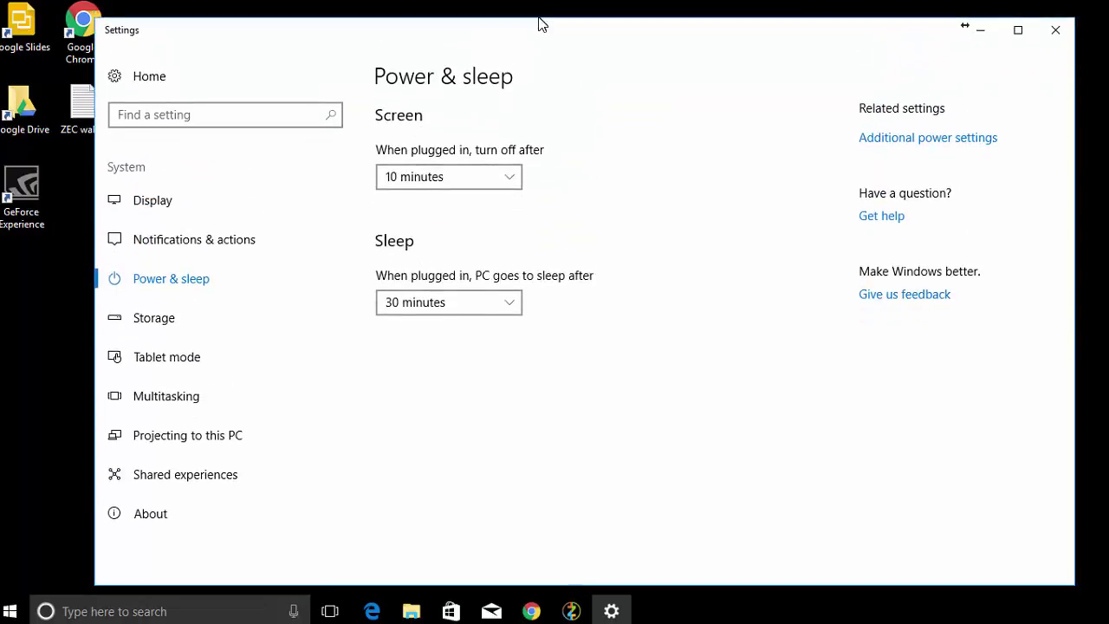
left_click(509, 305)
scroll(472, 377, "down", 1)
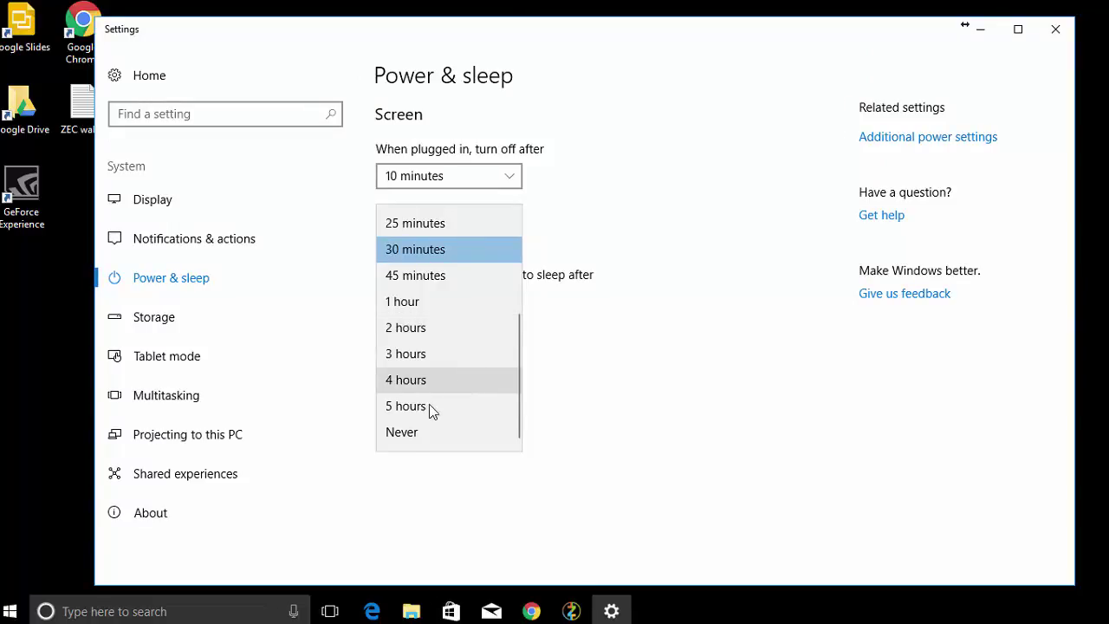
left_click(412, 433)
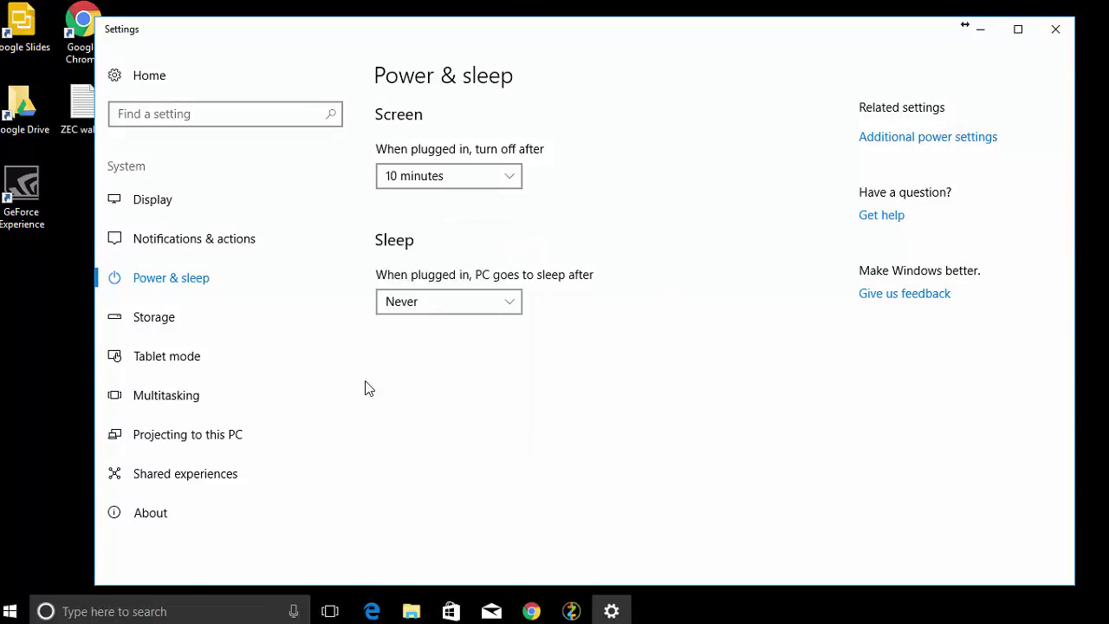
left_click(194, 119)
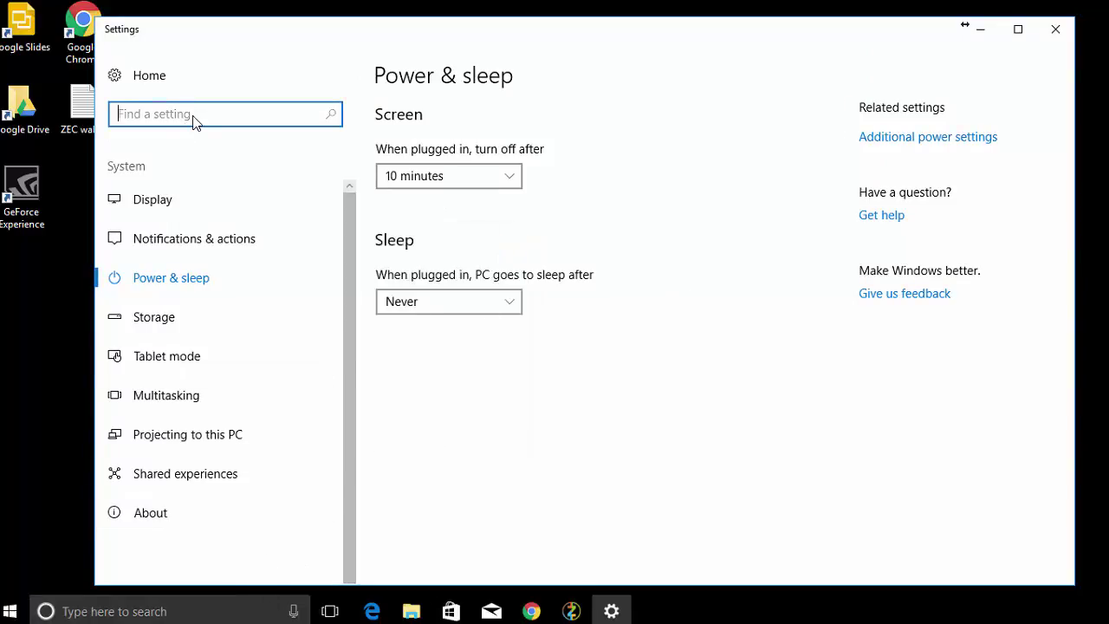
Search settings for 'windows' and reach the Windows Update page.
type("windoes")
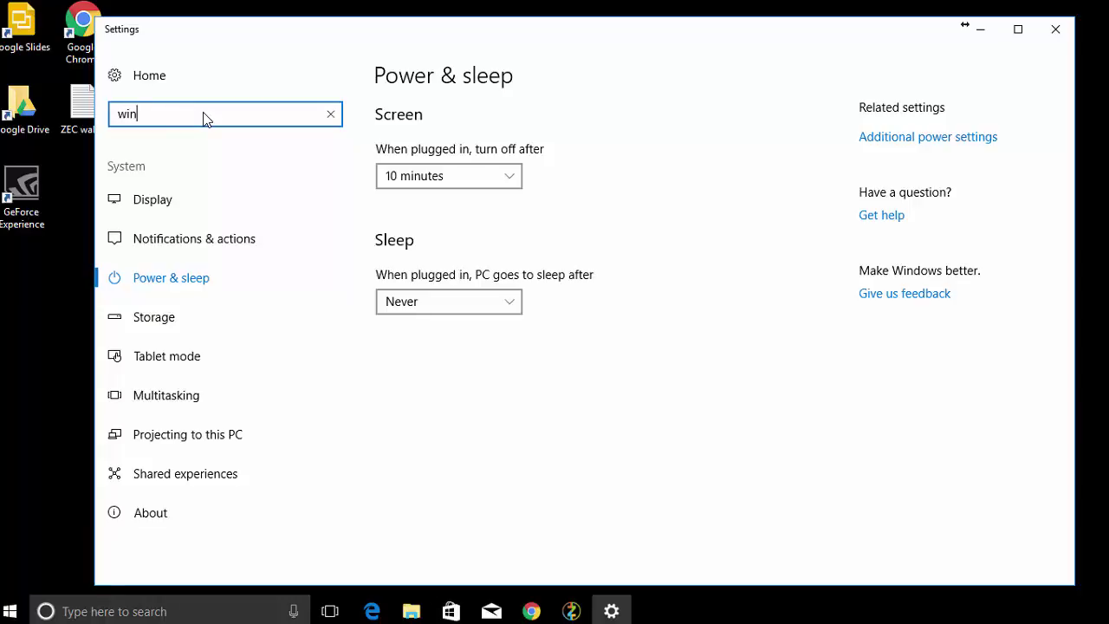
type("s")
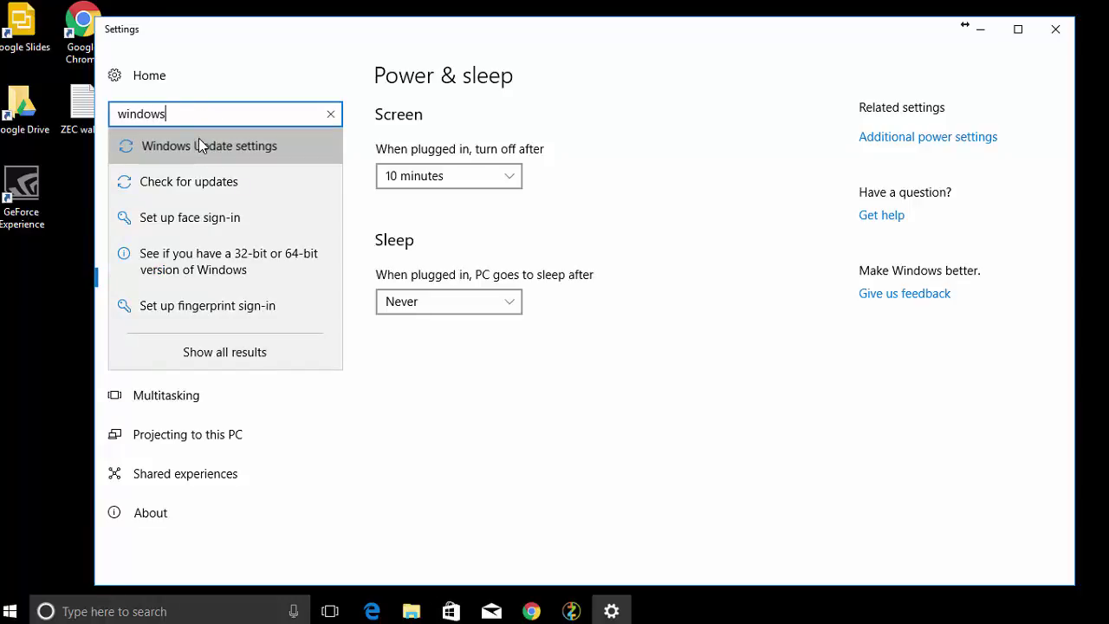
left_click(198, 139)
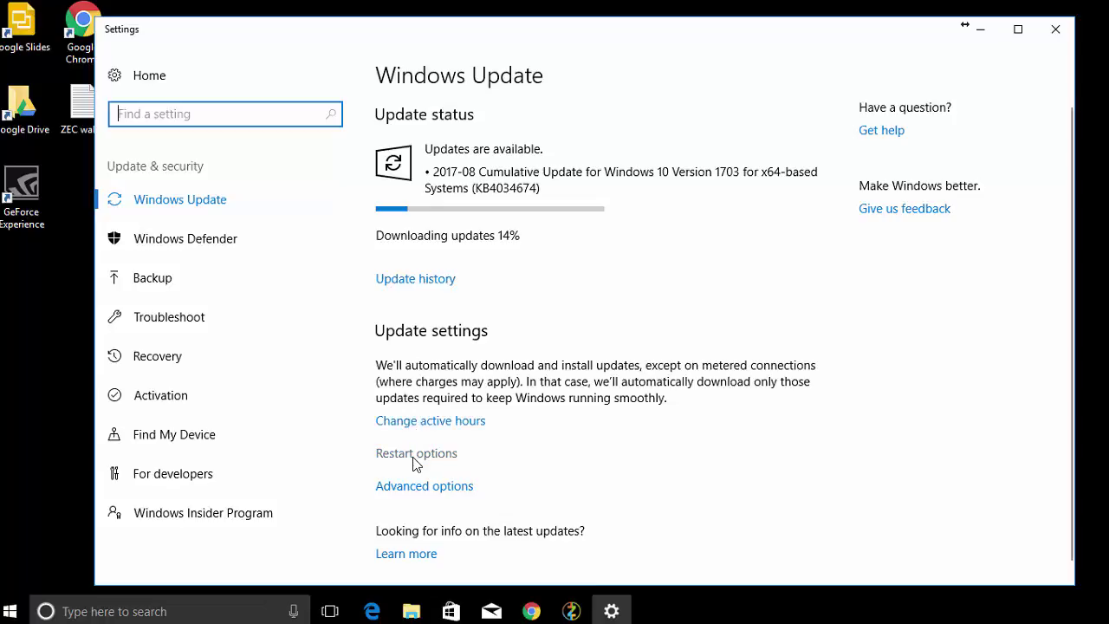
left_click(418, 486)
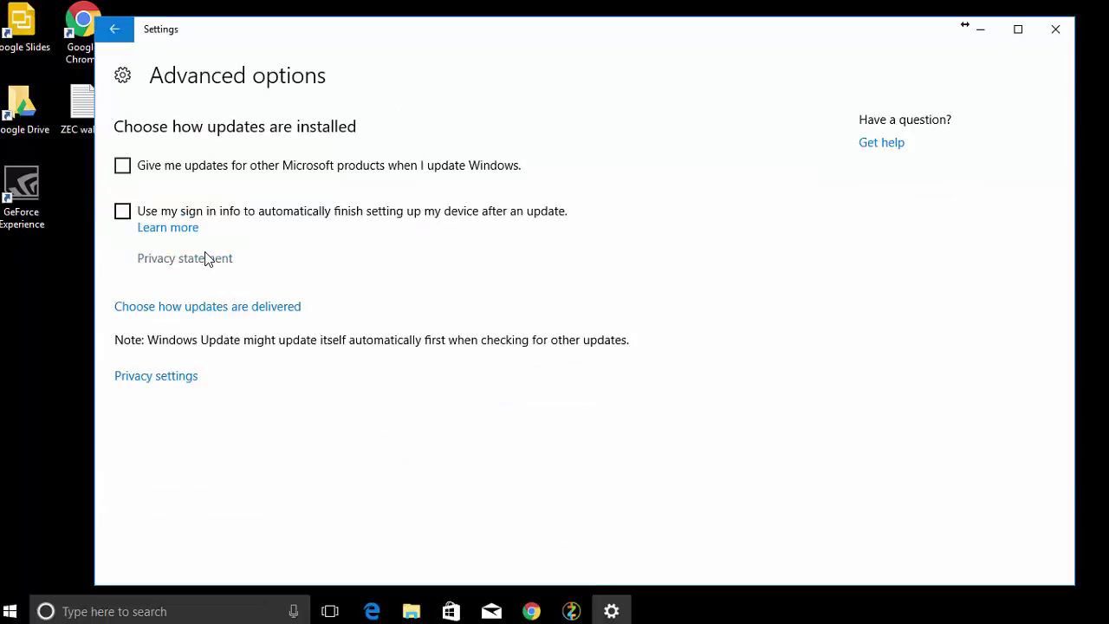
key("alt+Left")
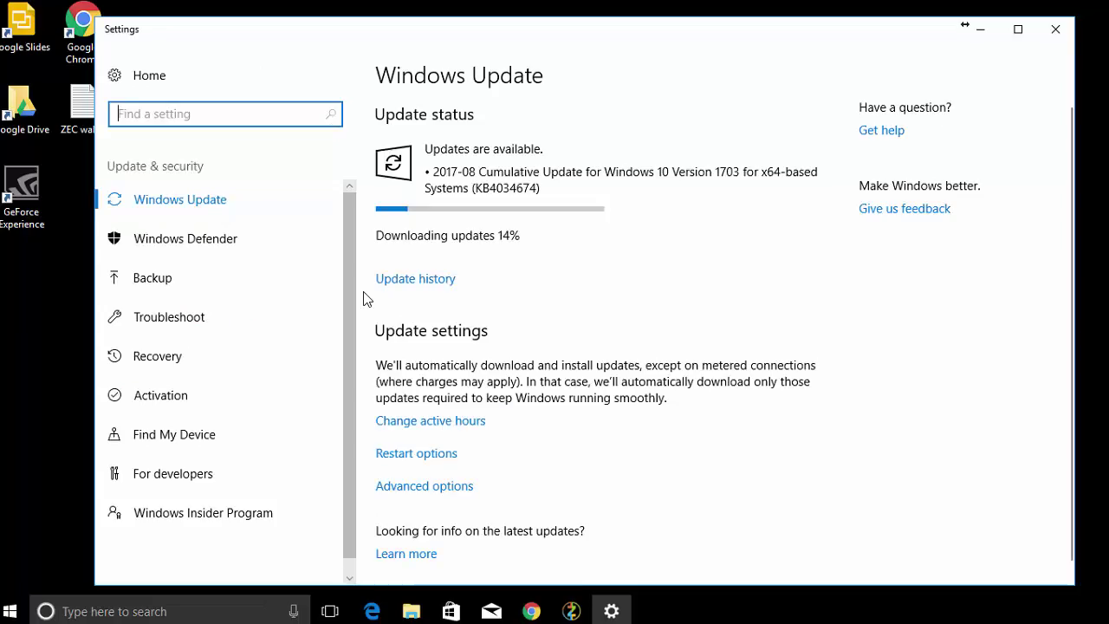
Turn on Show more notifications in Restart options and return to Windows Update.
left_click(407, 455)
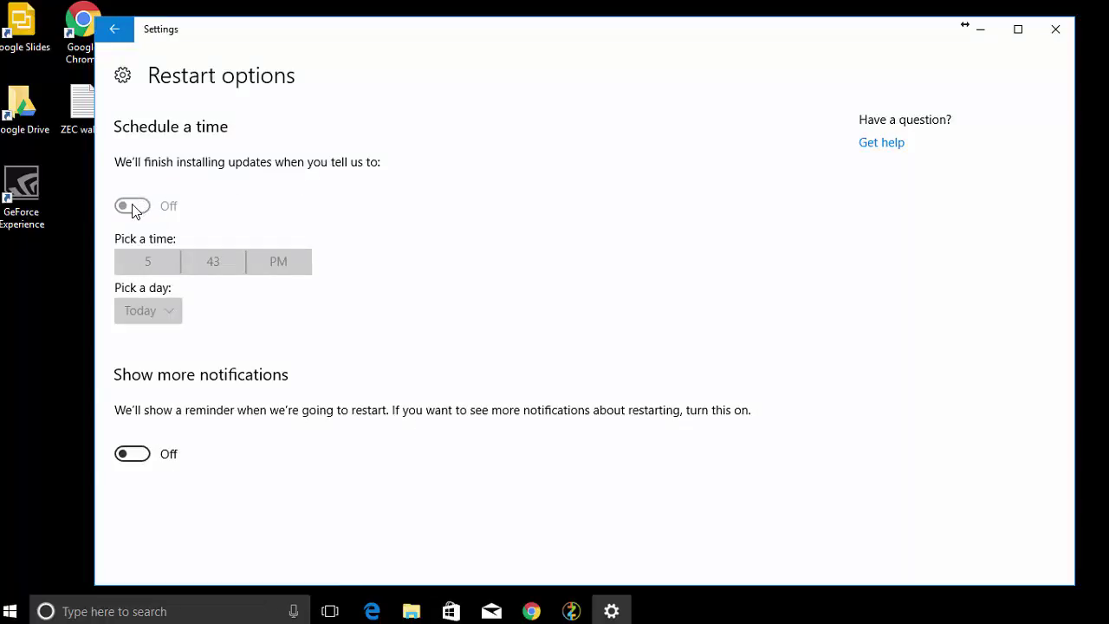
left_click(130, 453)
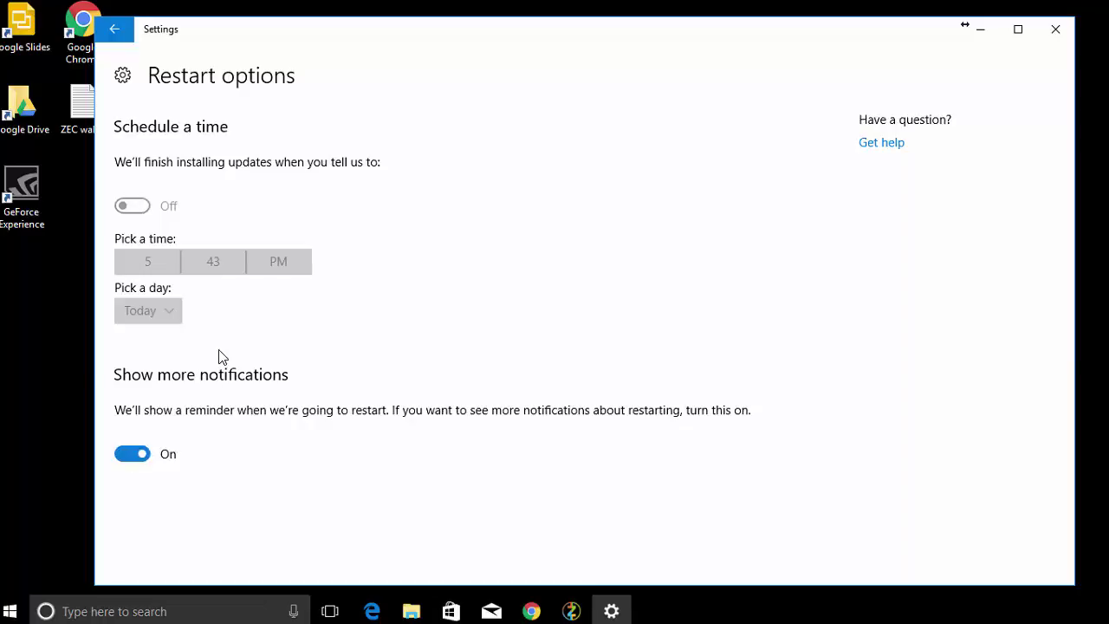
left_click(115, 31)
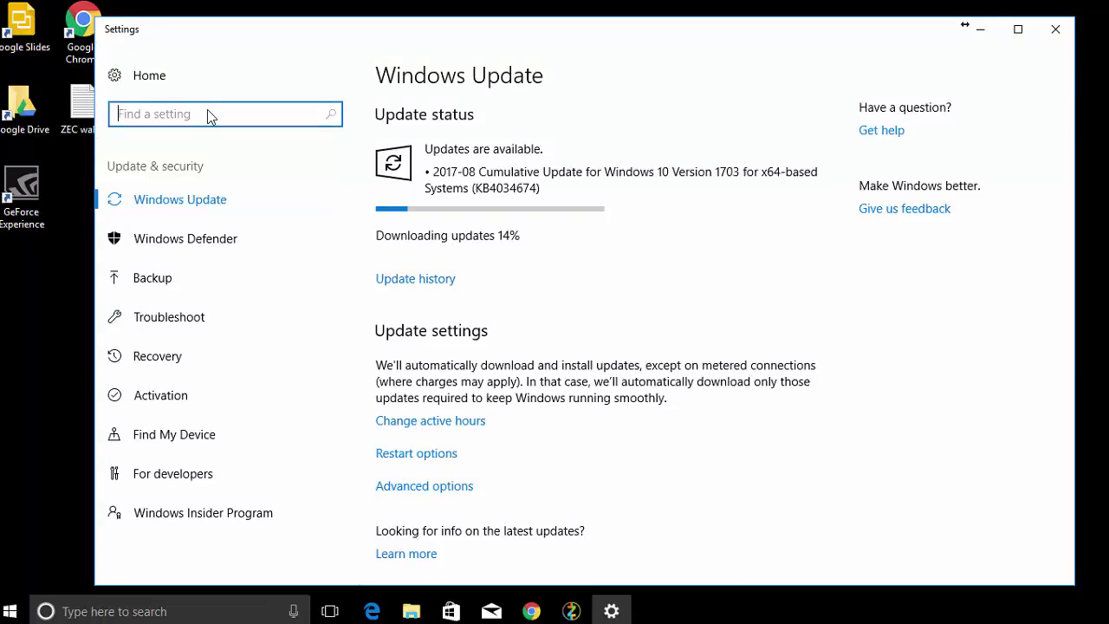
From This PC's system properties, set visual effects to best performance.
left_click(412, 611)
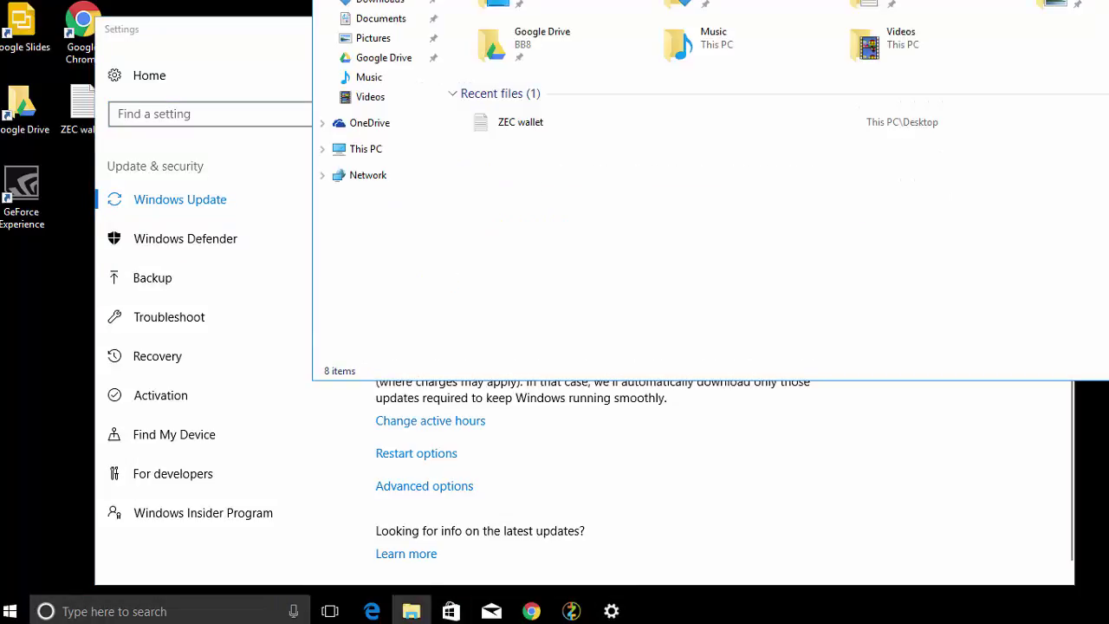
left_click_drag(485, 9, 227, 43)
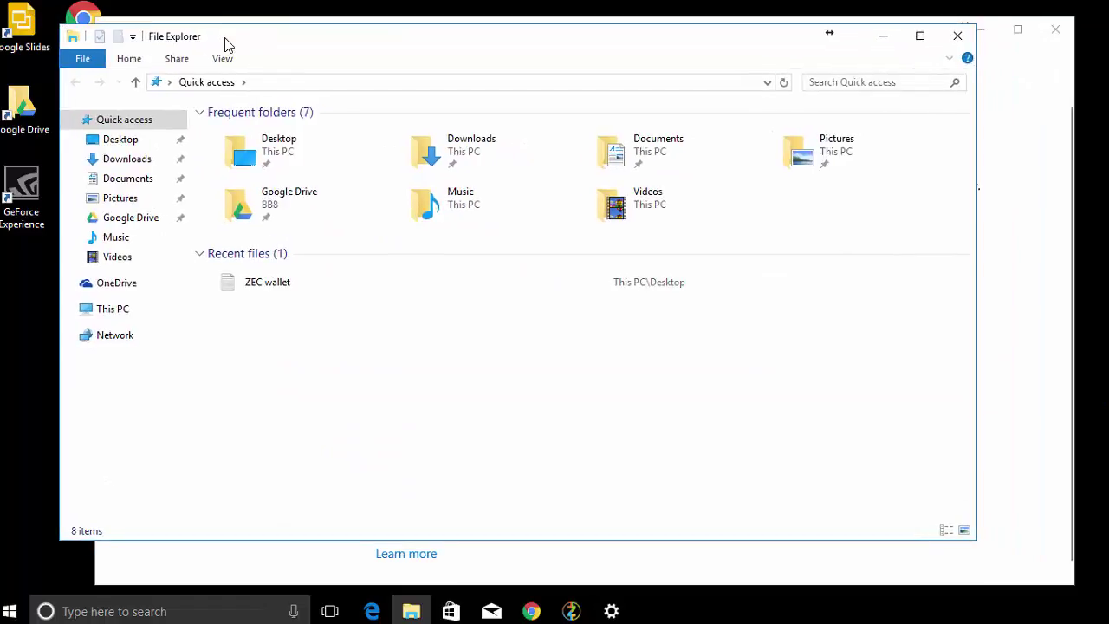
right_click(110, 308)
left_click(165, 532)
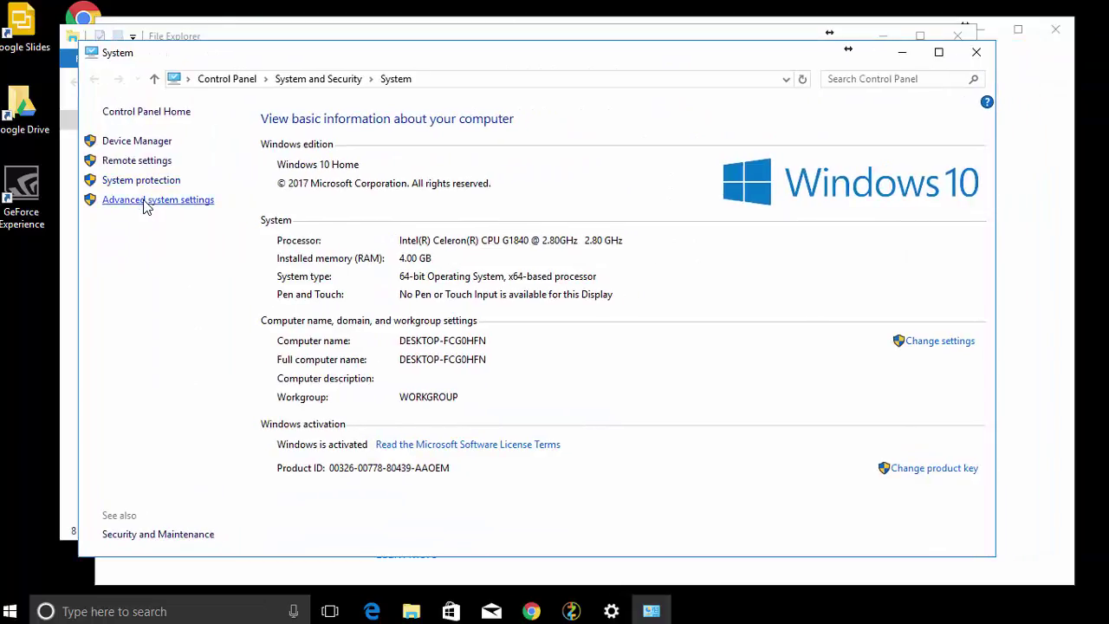
left_click(145, 200)
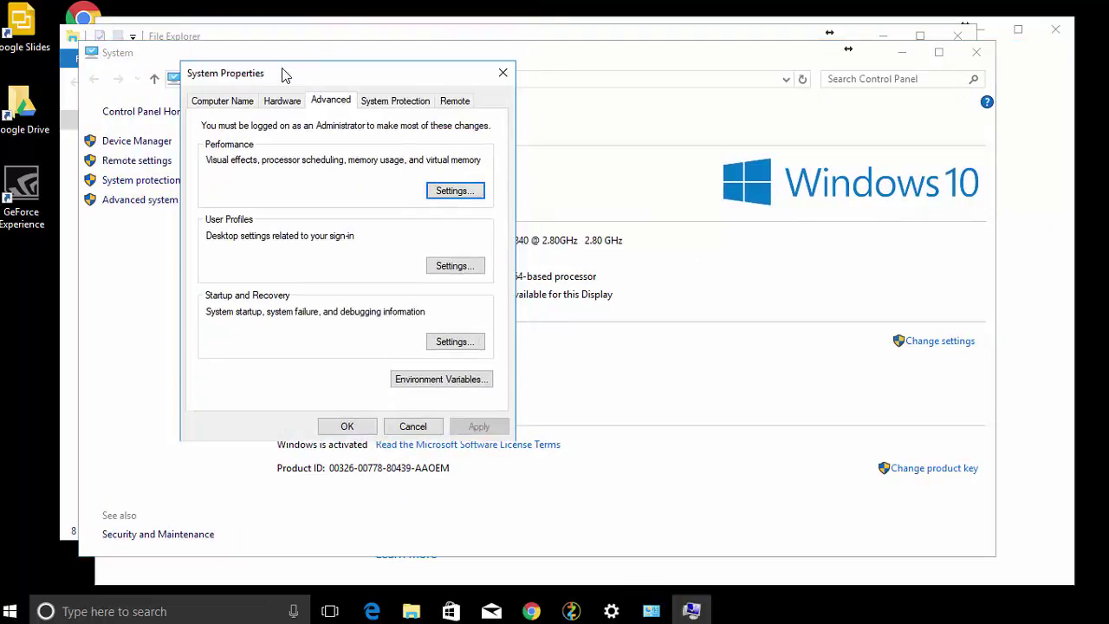
left_click(442, 191)
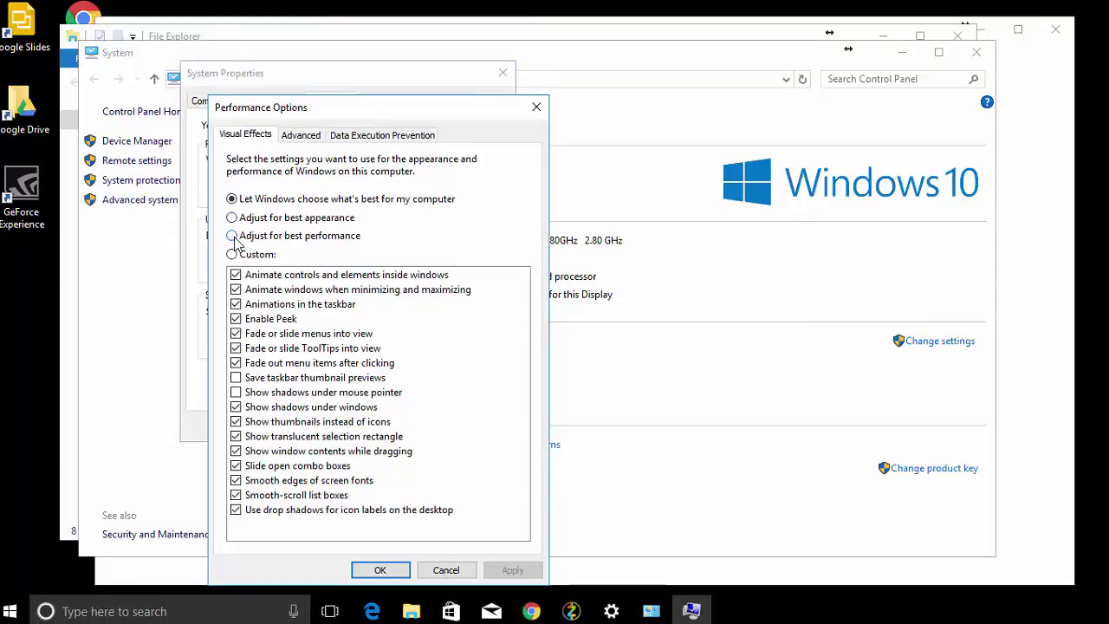
left_click(234, 236)
Give drive C a custom paging file of 16384 MB initial and maximum size.
left_click(300, 136)
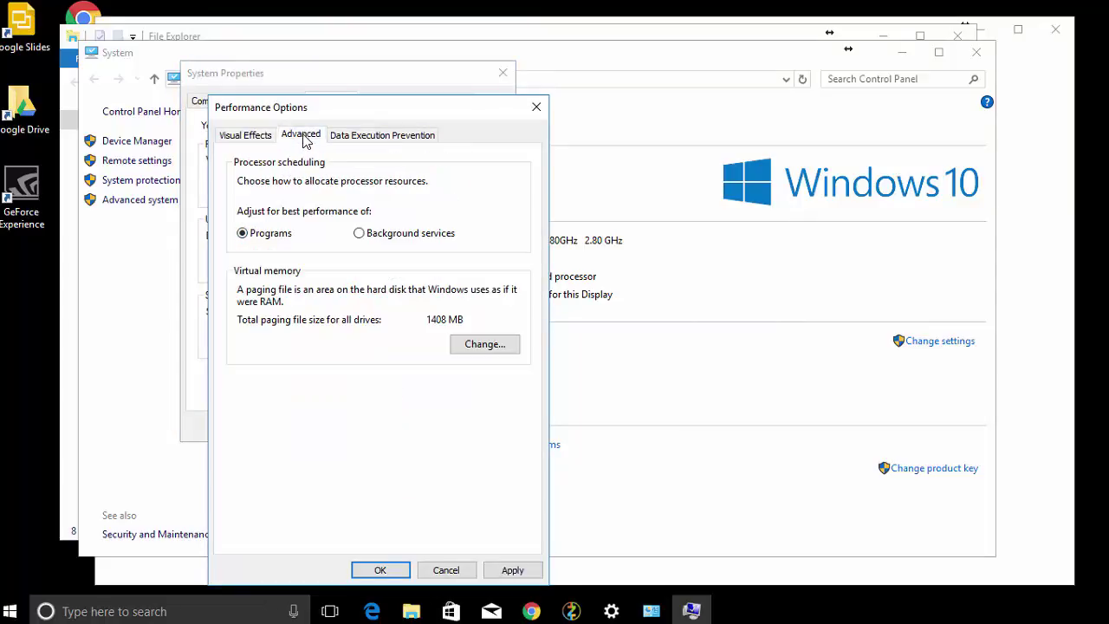
left_click(479, 346)
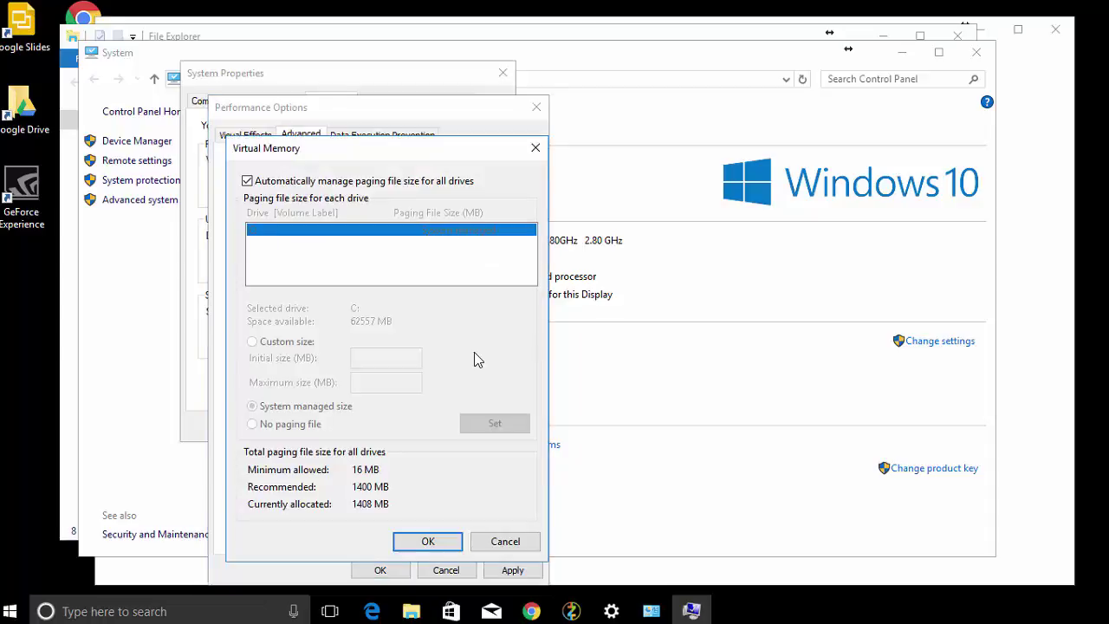
left_click(248, 181)
left_click(253, 342)
left_click(363, 364)
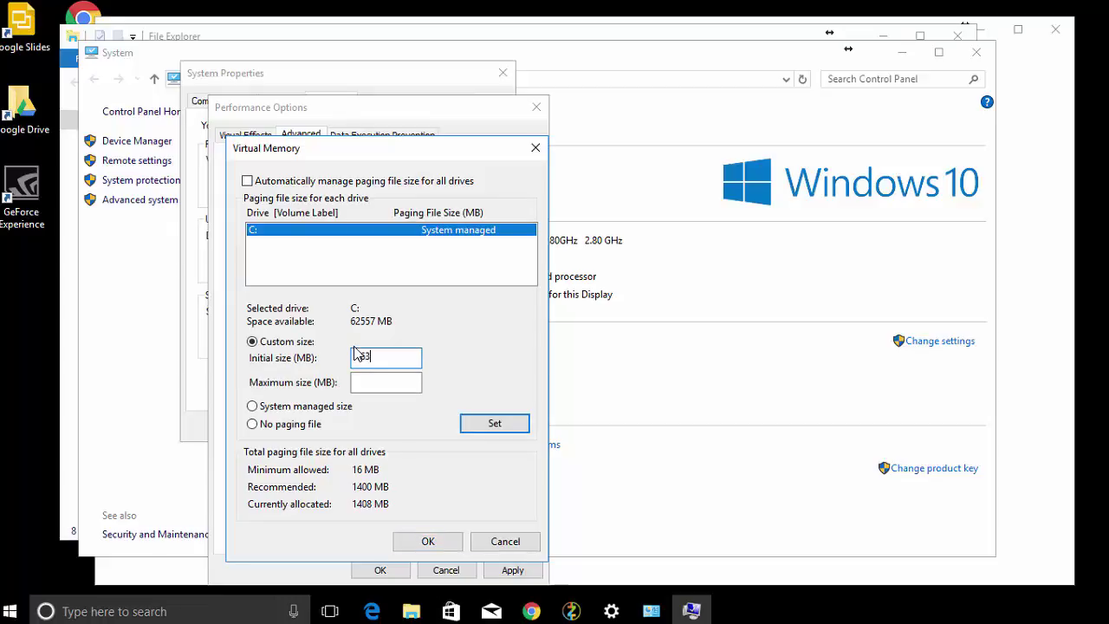
type("16384")
left_click(365, 386)
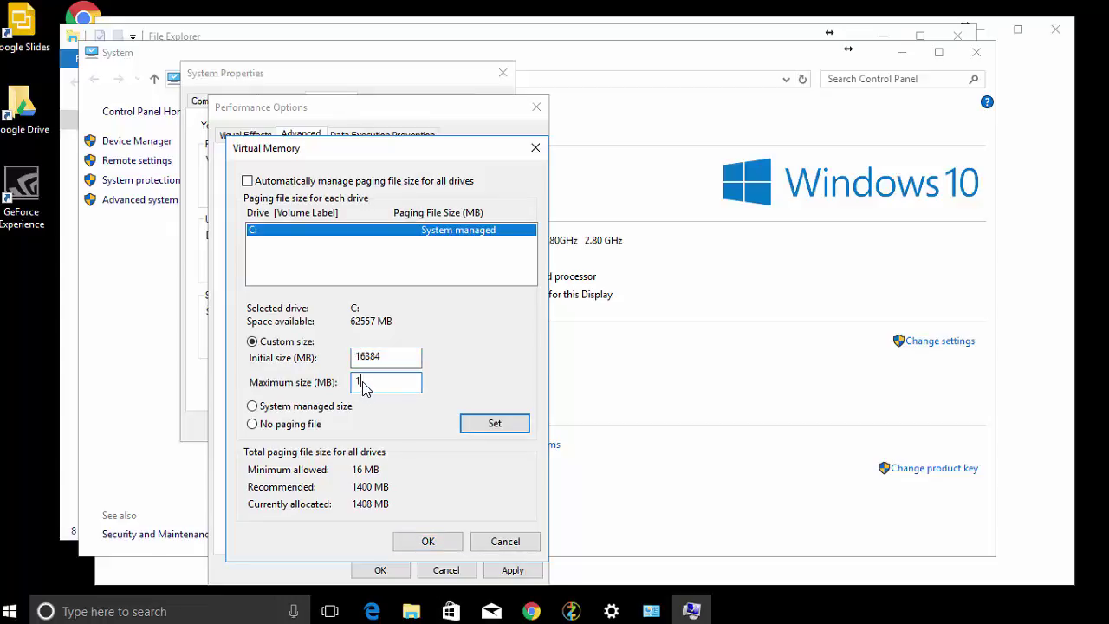
type("16384")
left_click(494, 424)
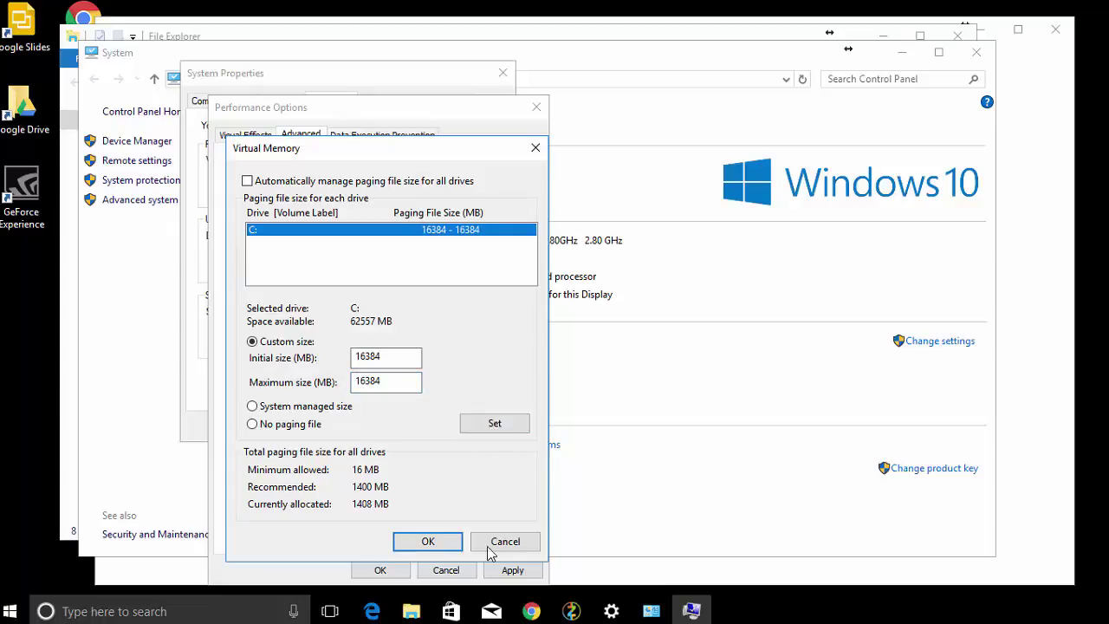
Confirm and apply the virtual memory and performance settings, closing the system windows.
left_click(430, 542)
left_click(510, 571)
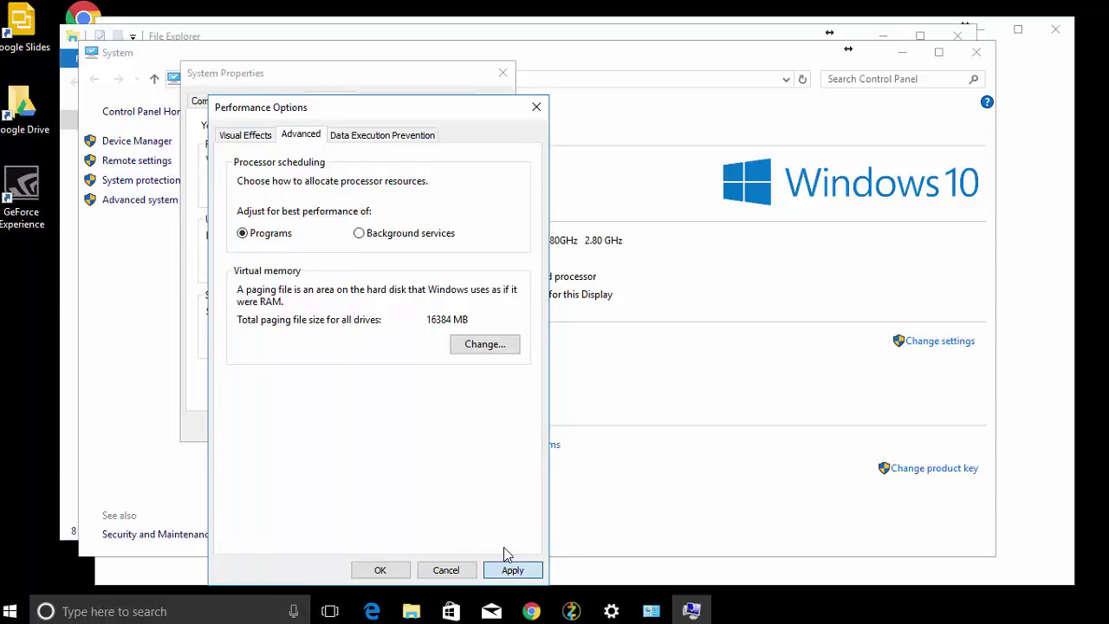
left_click(506, 565)
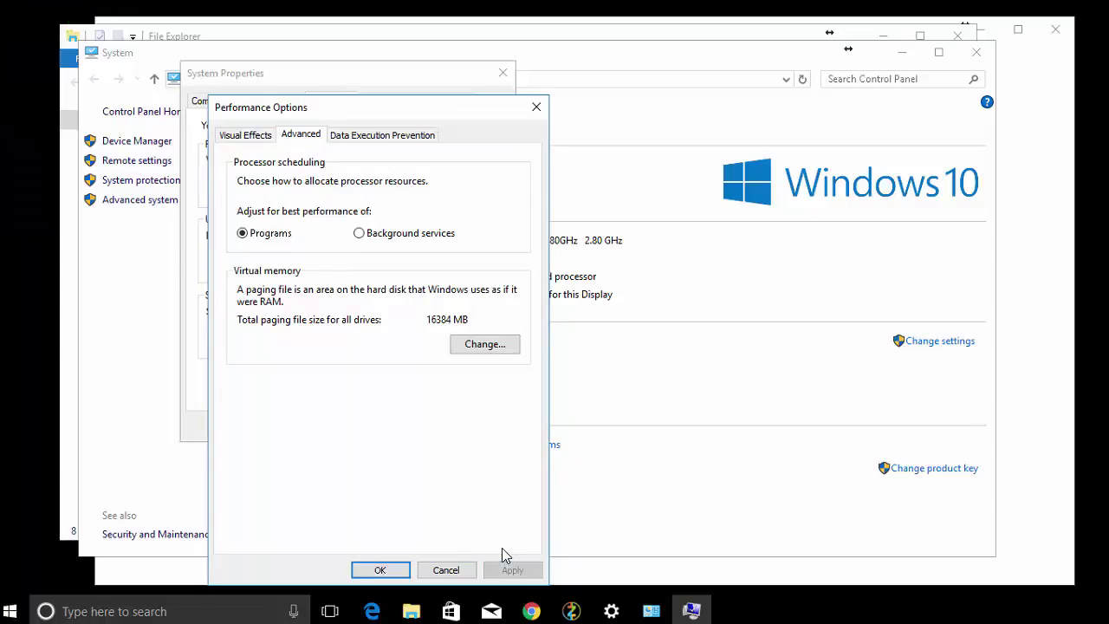
left_click(391, 574)
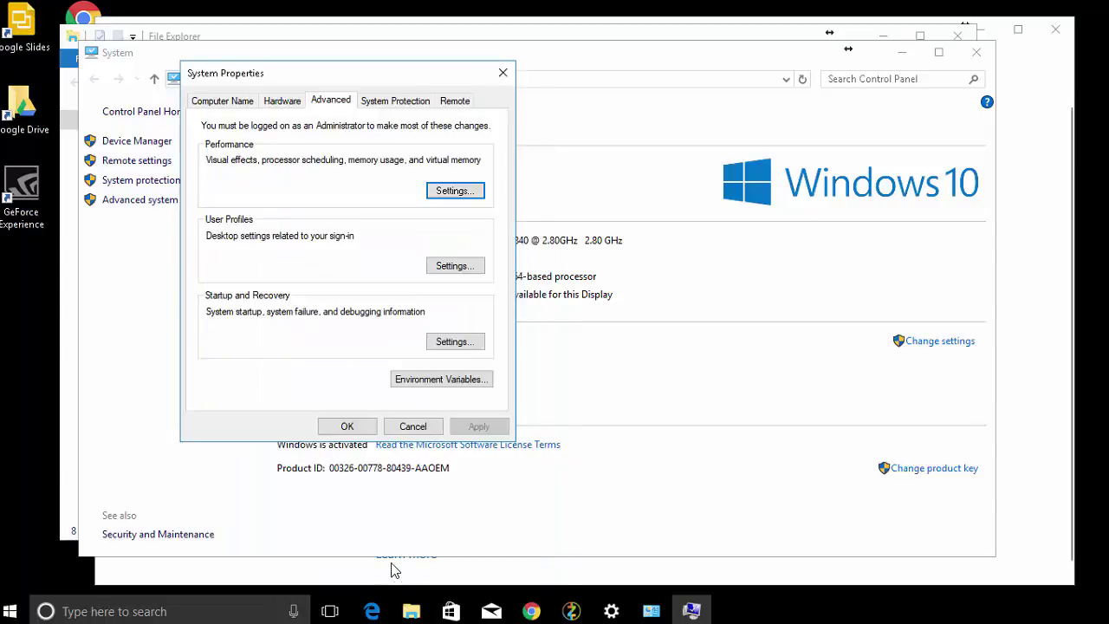
left_click(365, 430)
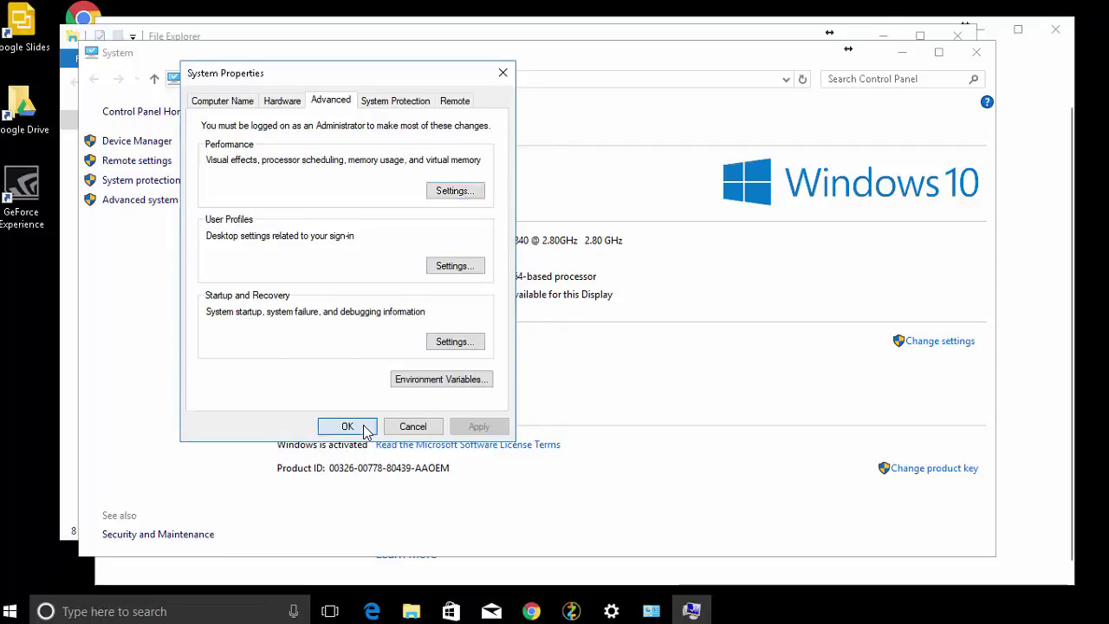
left_click(976, 53)
Open the virus & threat protection settings in Windows Defender Security Center.
left_click(221, 242)
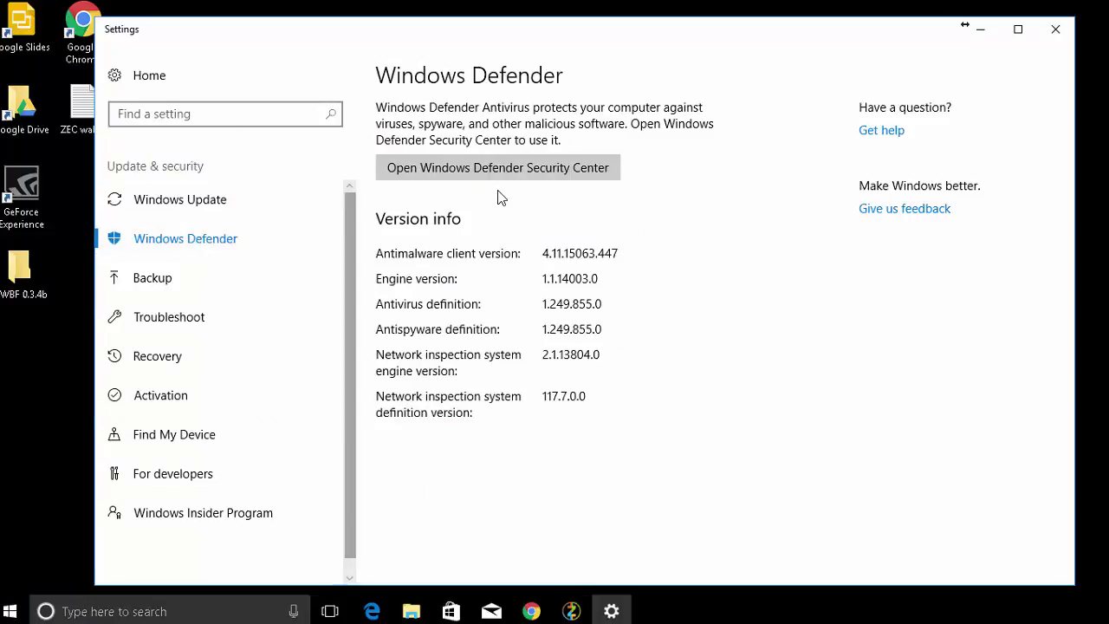
left_click(544, 170)
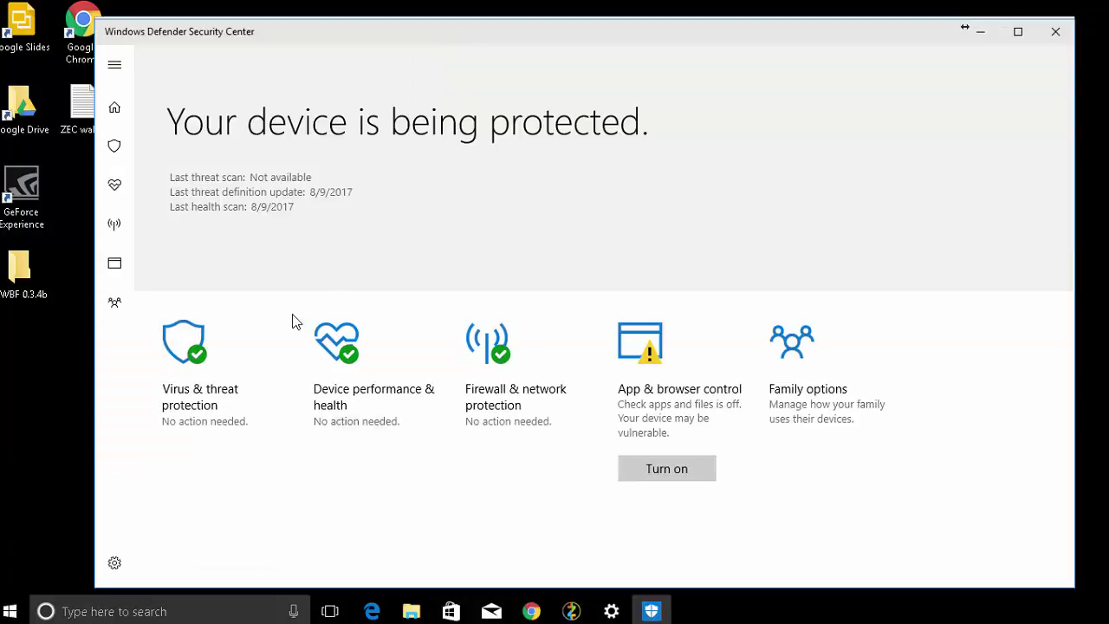
left_click(114, 564)
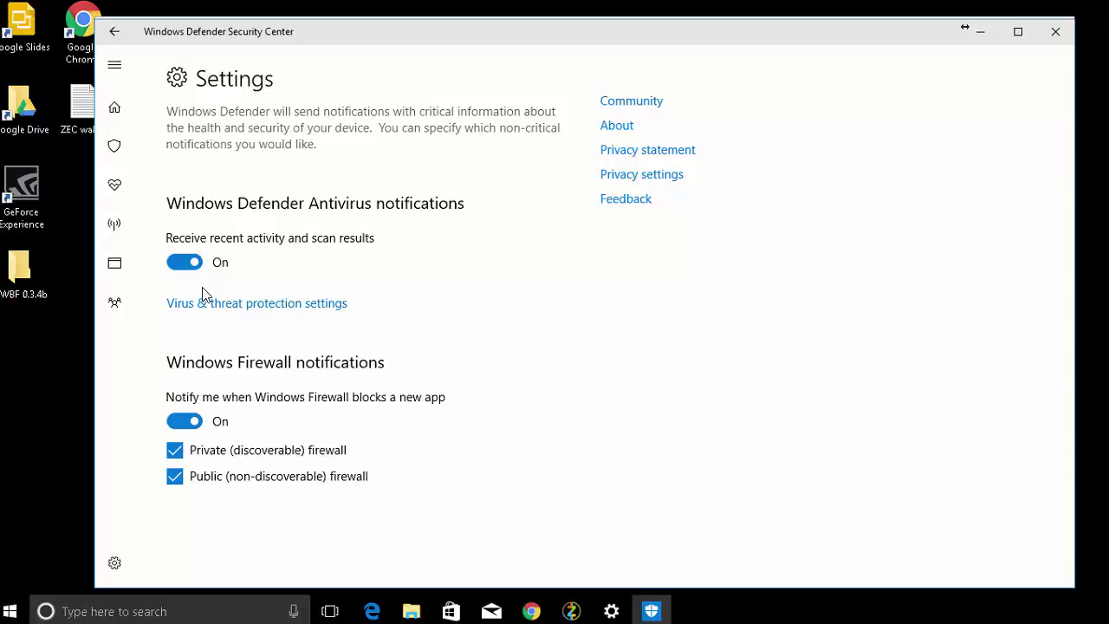
left_click(214, 304)
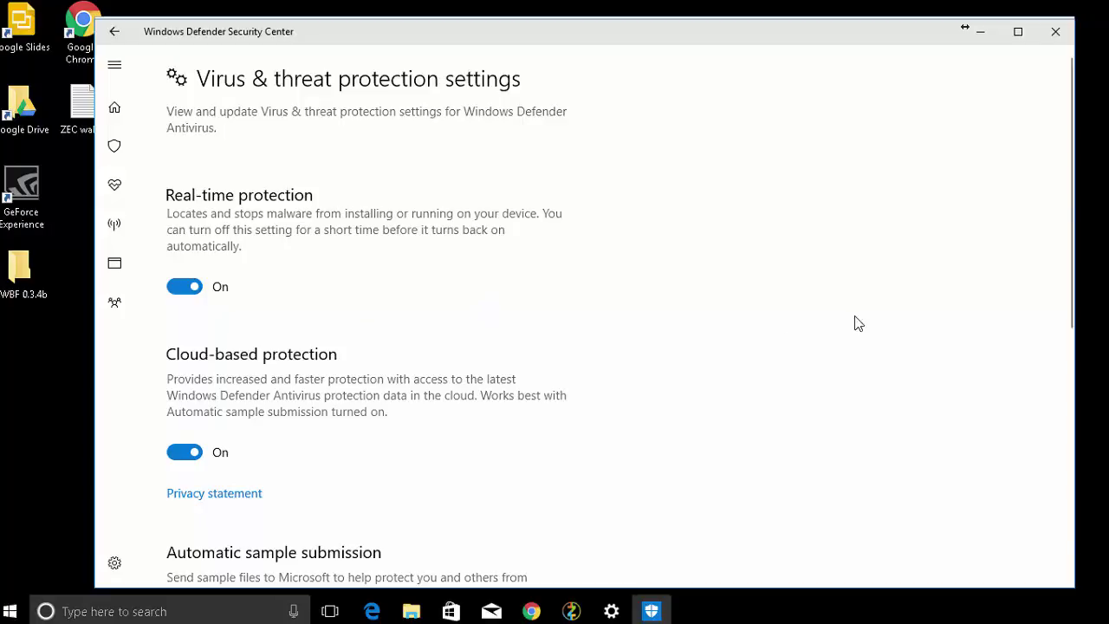
left_click_drag(1061, 206, 1049, 459)
Add the Desktop's EWBF 0.3.4b folder as an exclusion and approve the change.
left_click(253, 348)
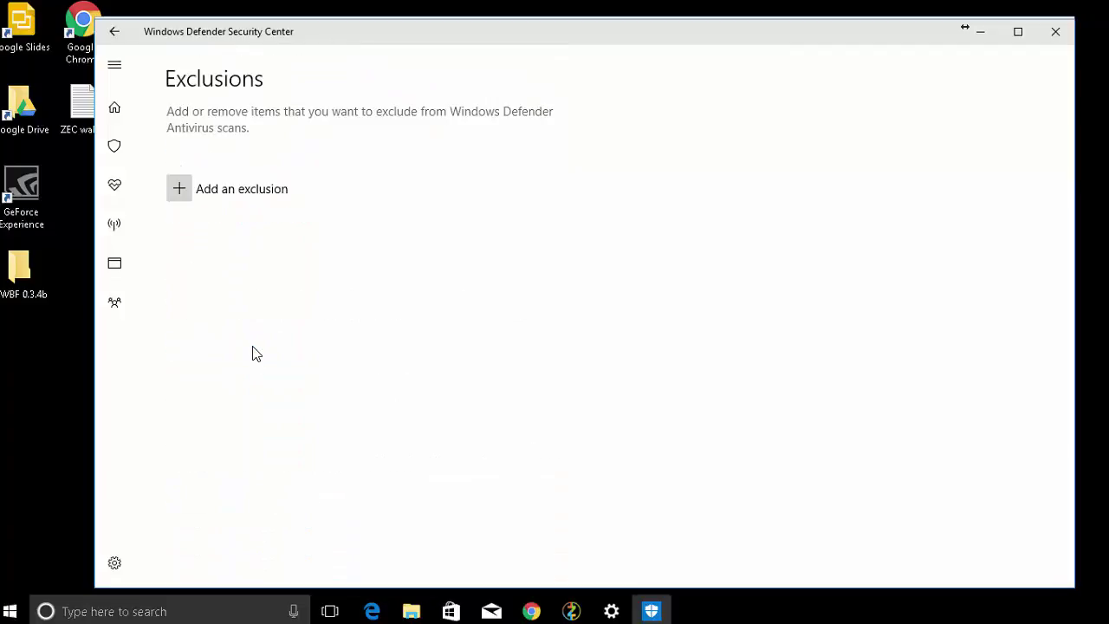
left_click(218, 193)
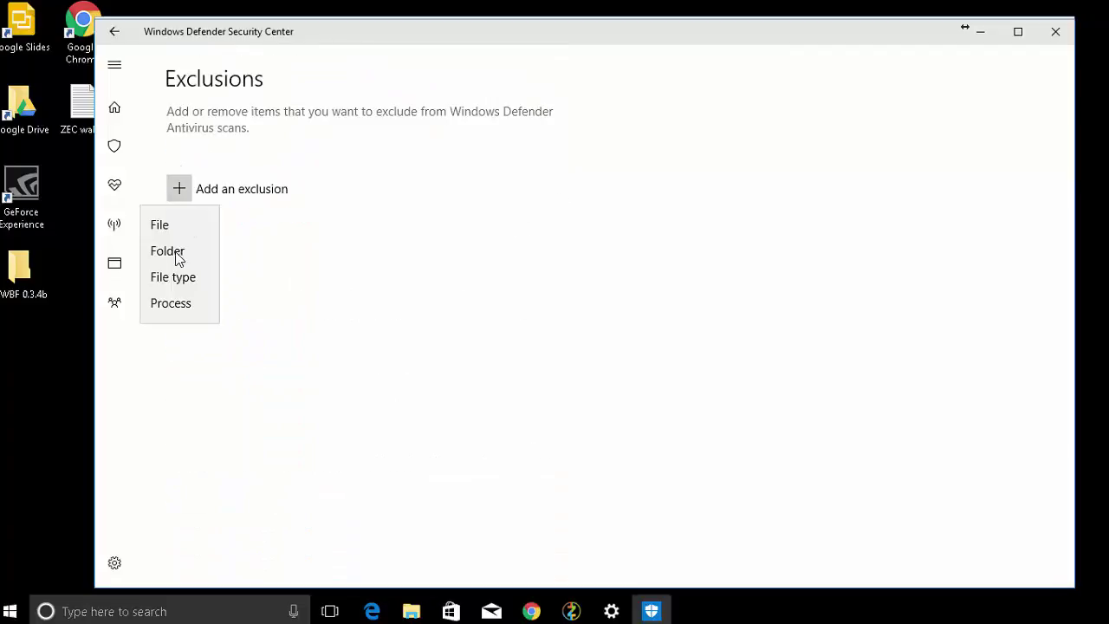
left_click(175, 254)
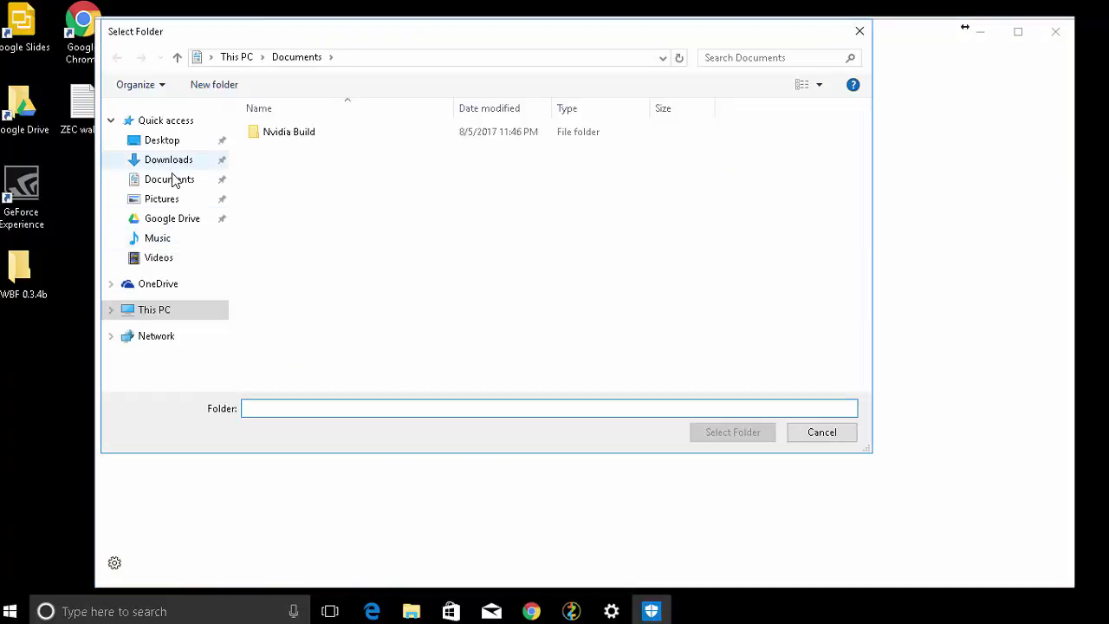
left_click(164, 141)
left_click(286, 134)
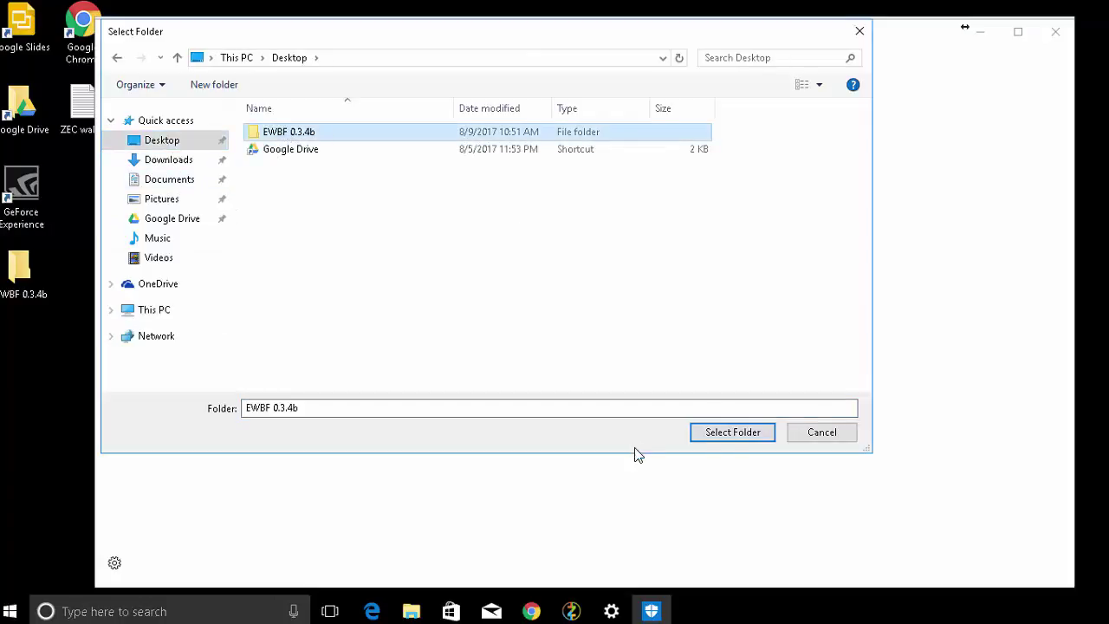
left_click(744, 433)
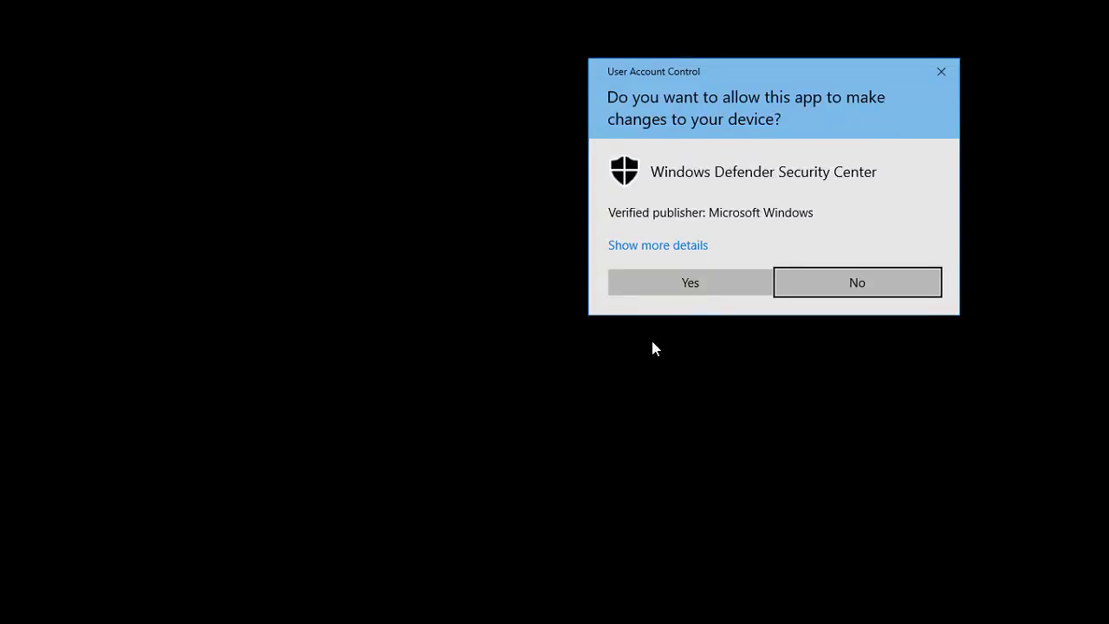
left_click(732, 282)
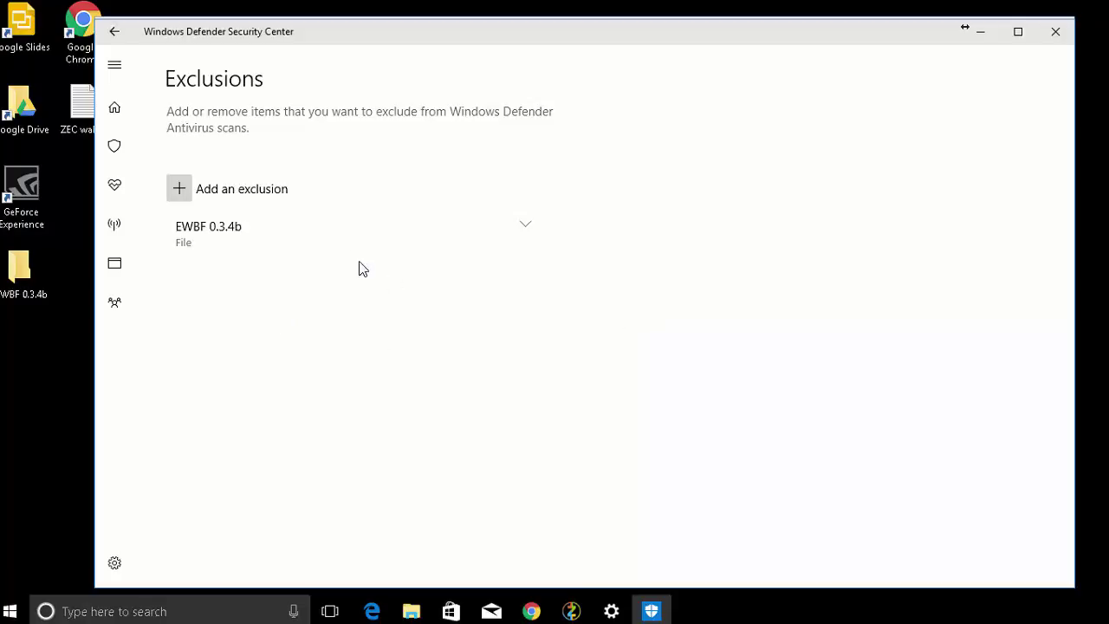
left_click(1056, 33)
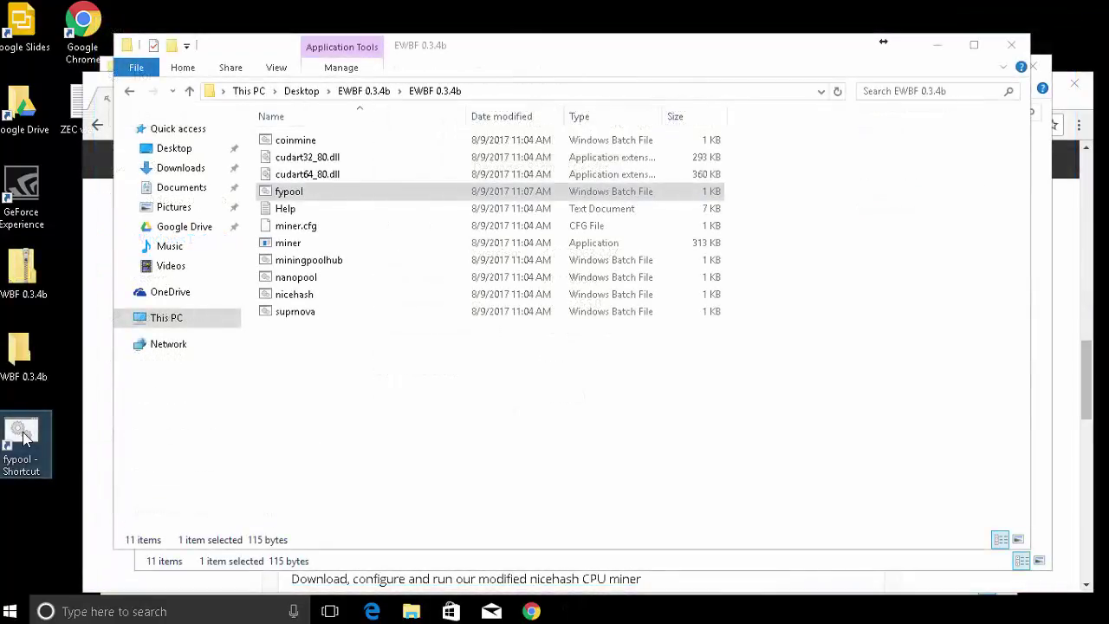
double_click(24, 437)
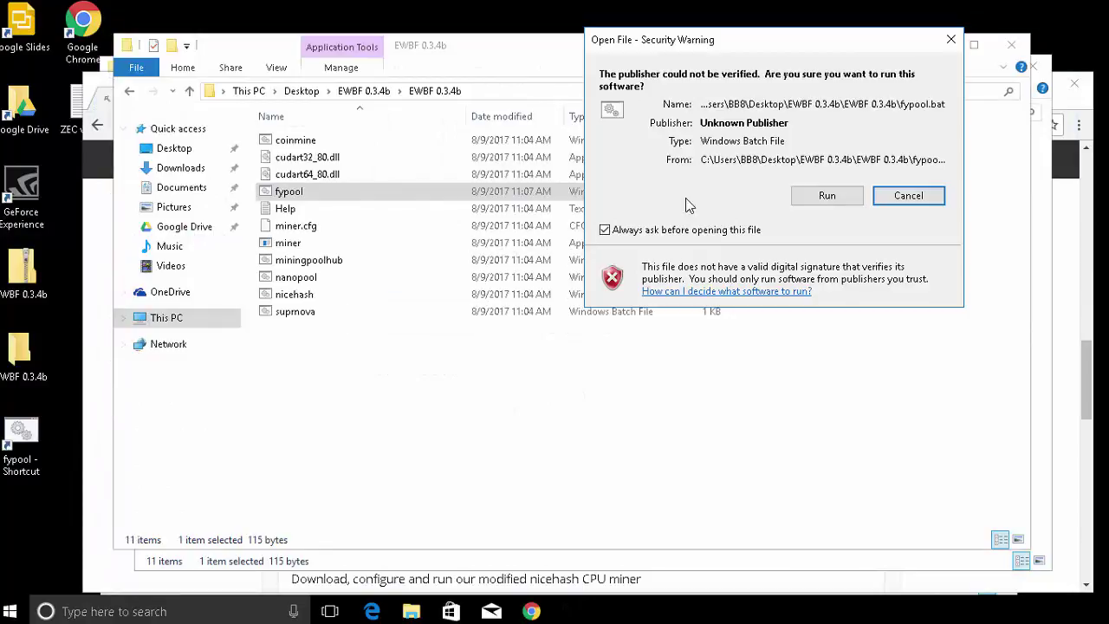
left_click(829, 195)
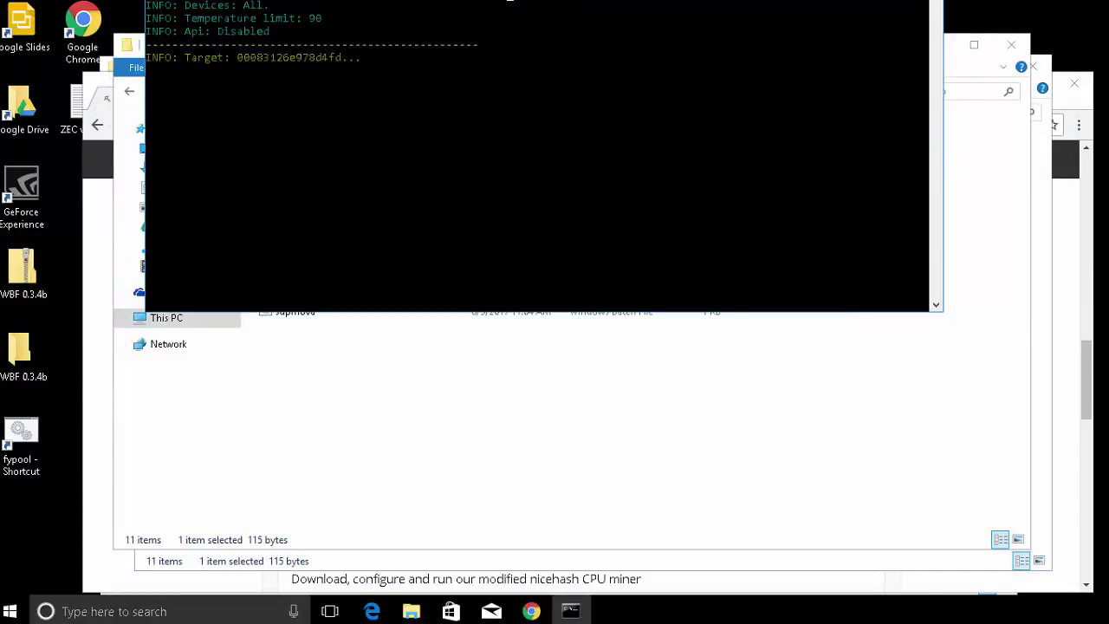
left_click_drag(486, 113, 437, 47)
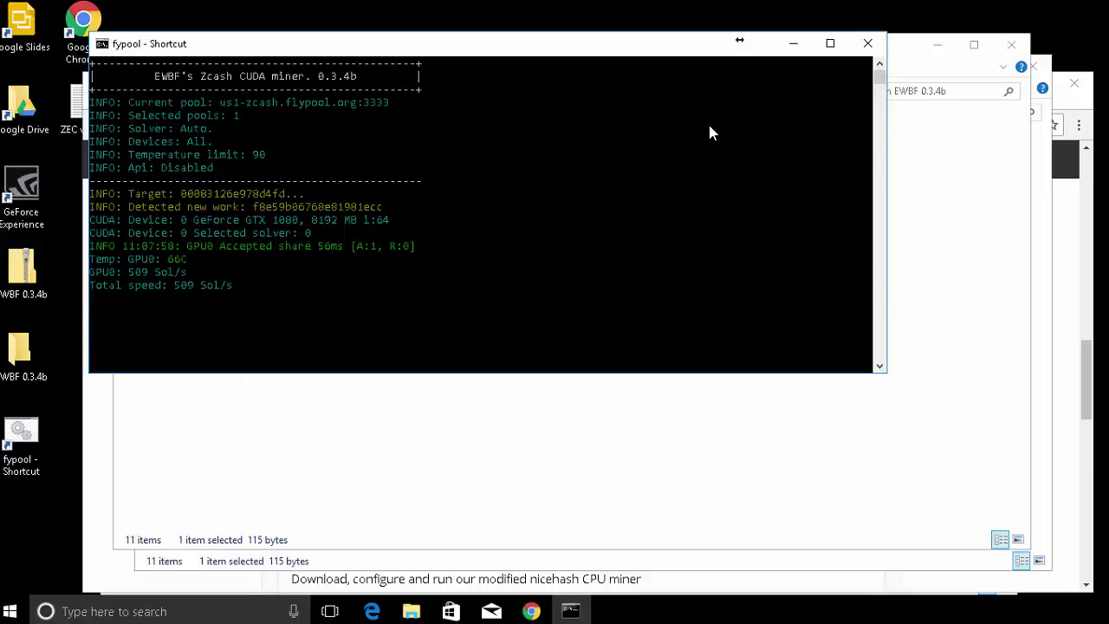
left_click(868, 44)
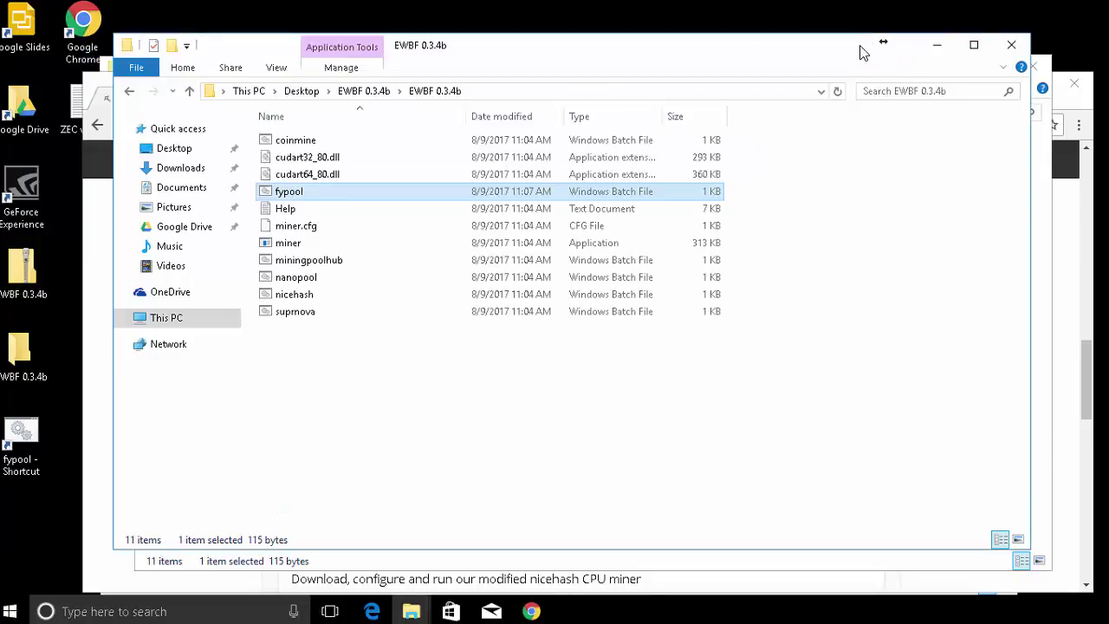
Search 'msi afterburner', download MSIAfterburnerSetup.zip from msi.com and open it.
type("msi a")
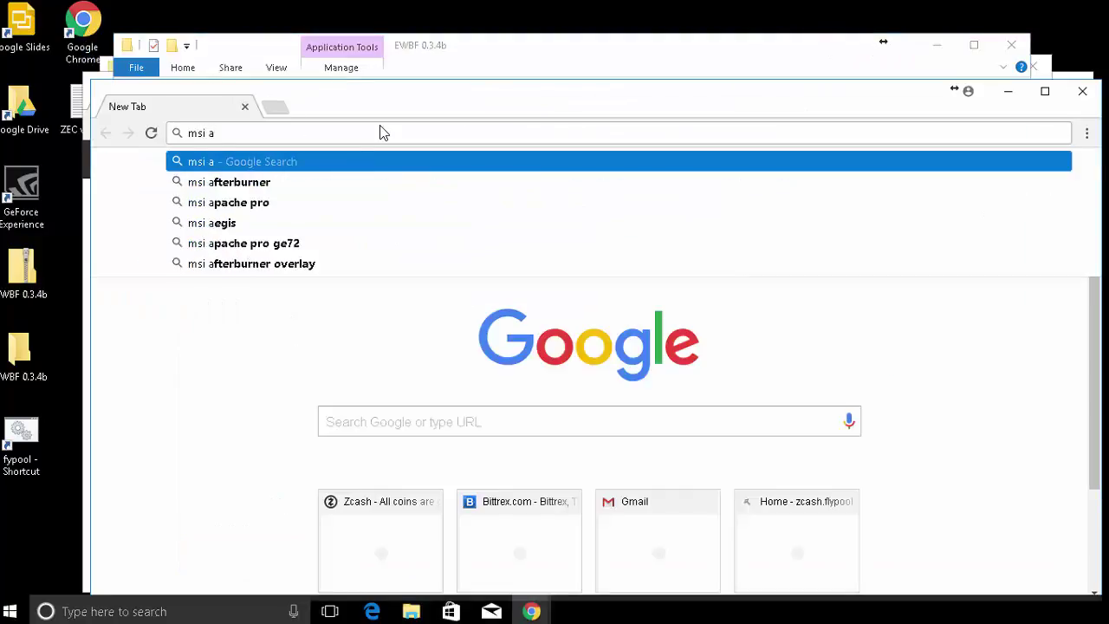
left_click(370, 181)
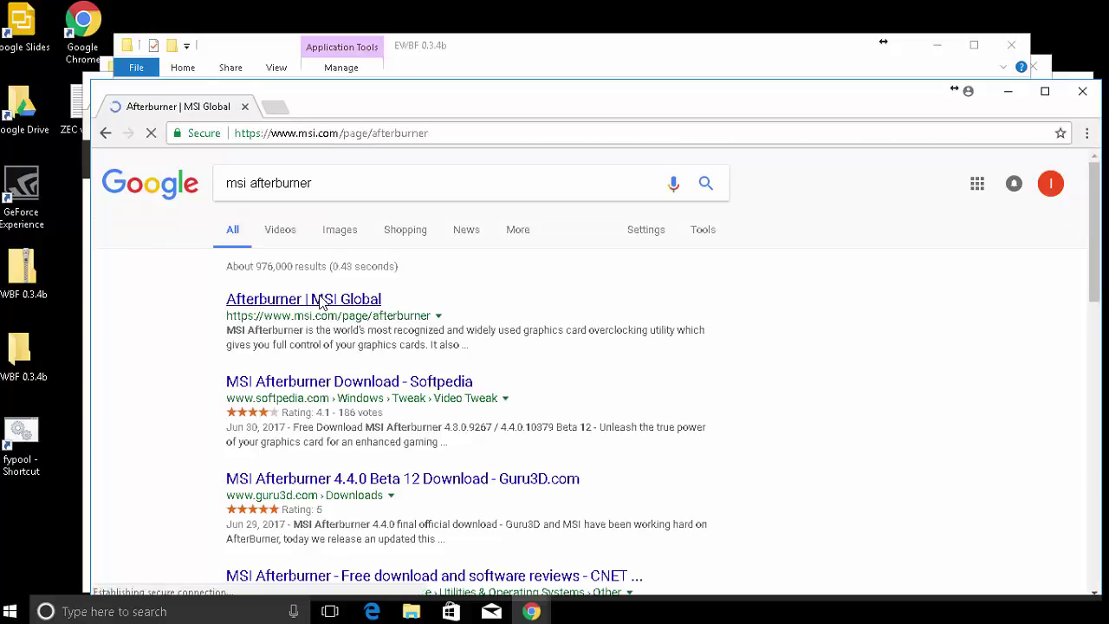
scroll(320, 301, "down", 3)
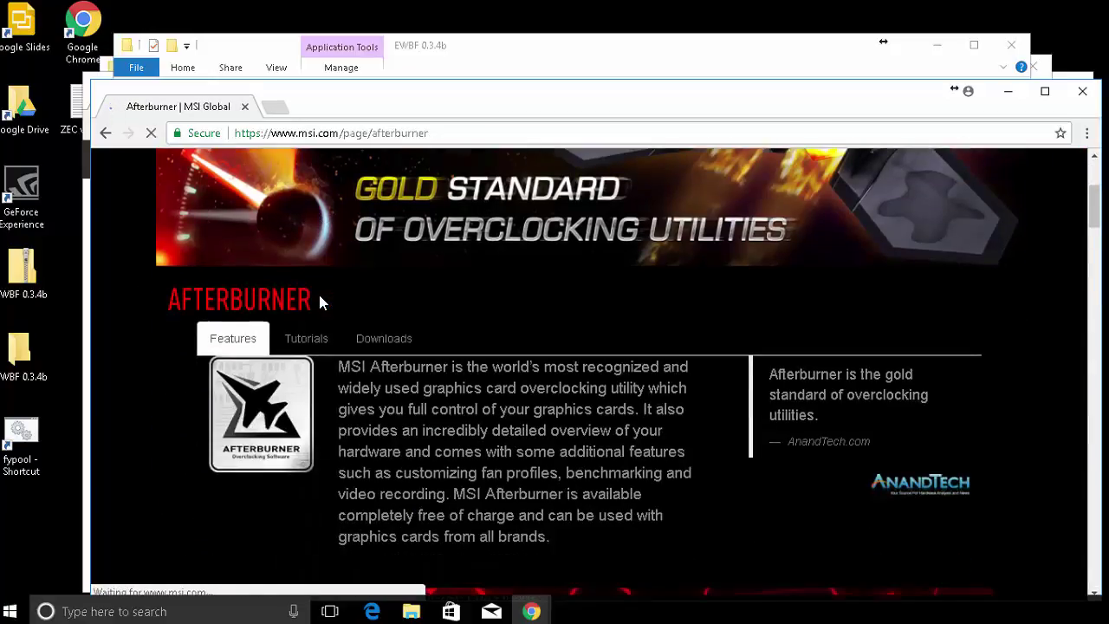
left_click(376, 340)
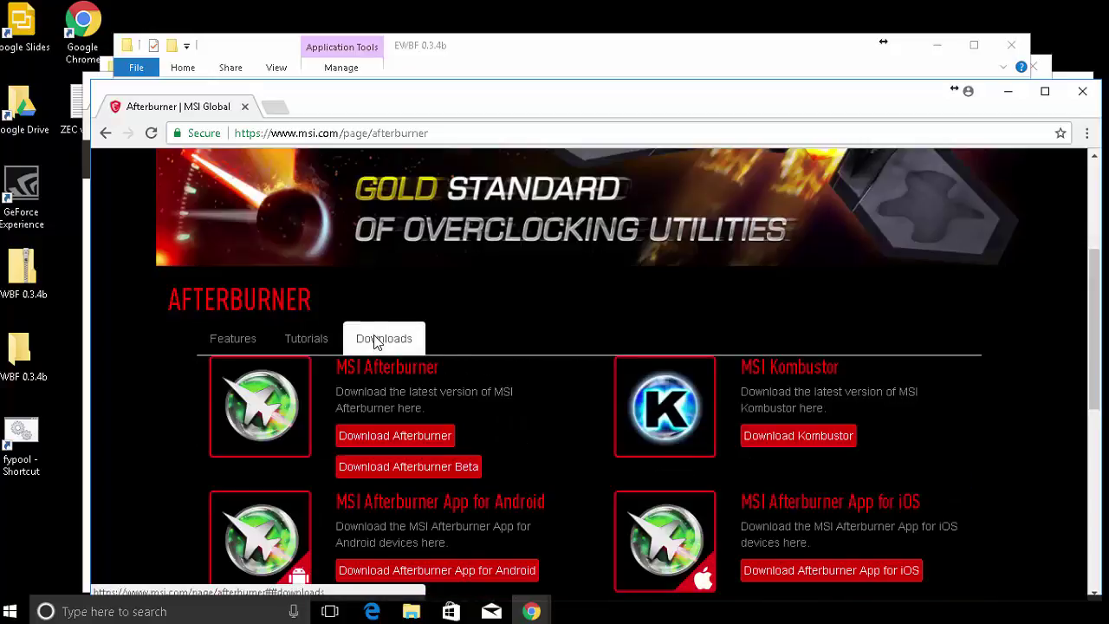
left_click(364, 434)
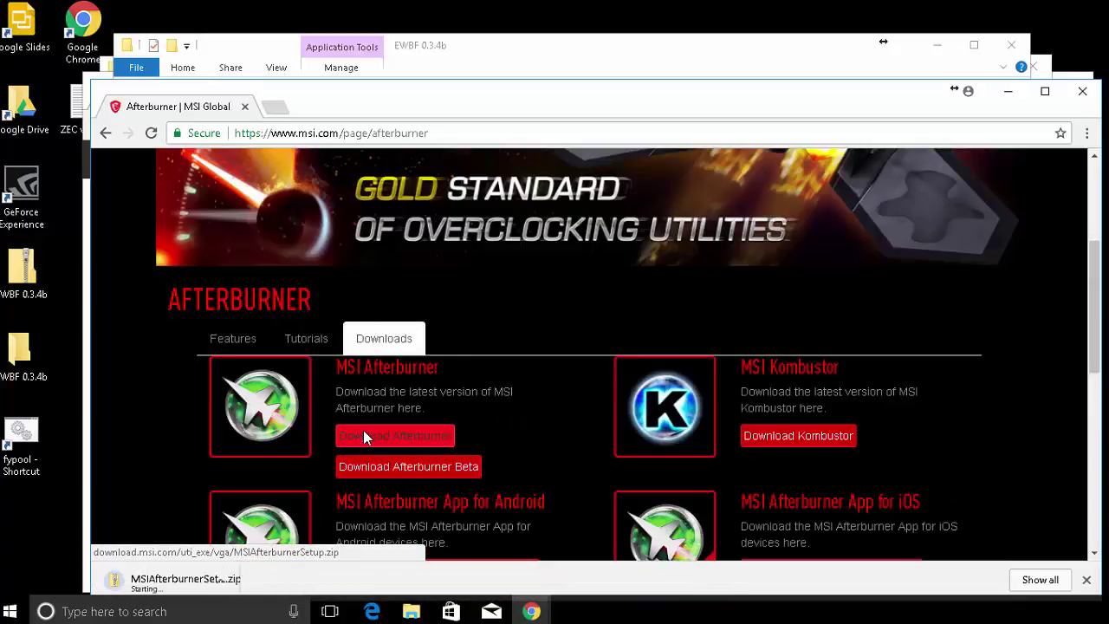
scroll(356, 419, "down", 1)
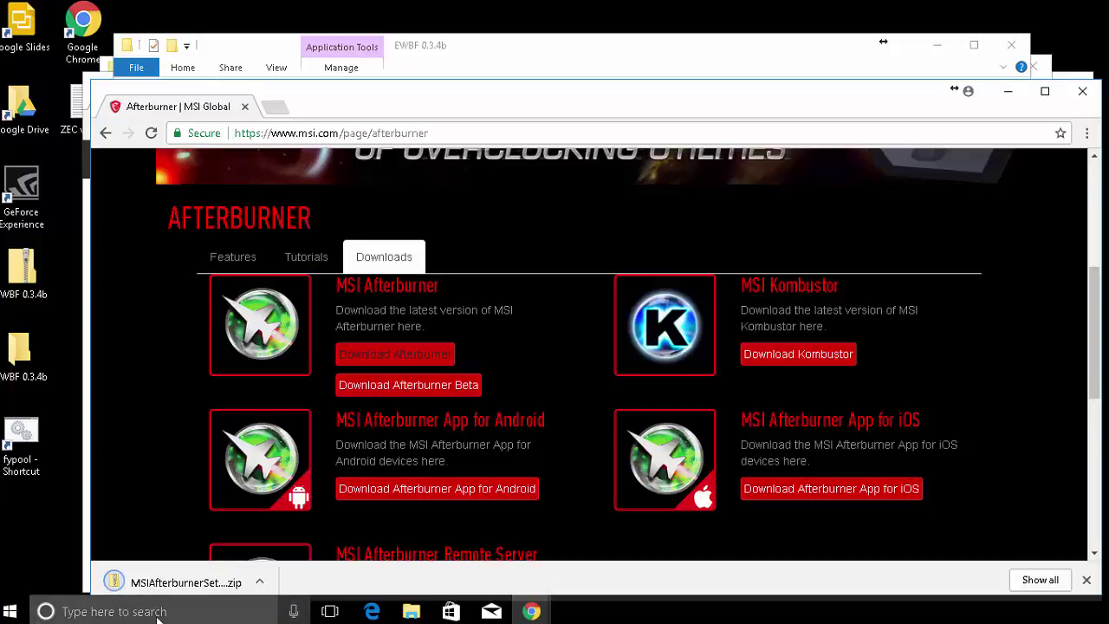
left_click(176, 583)
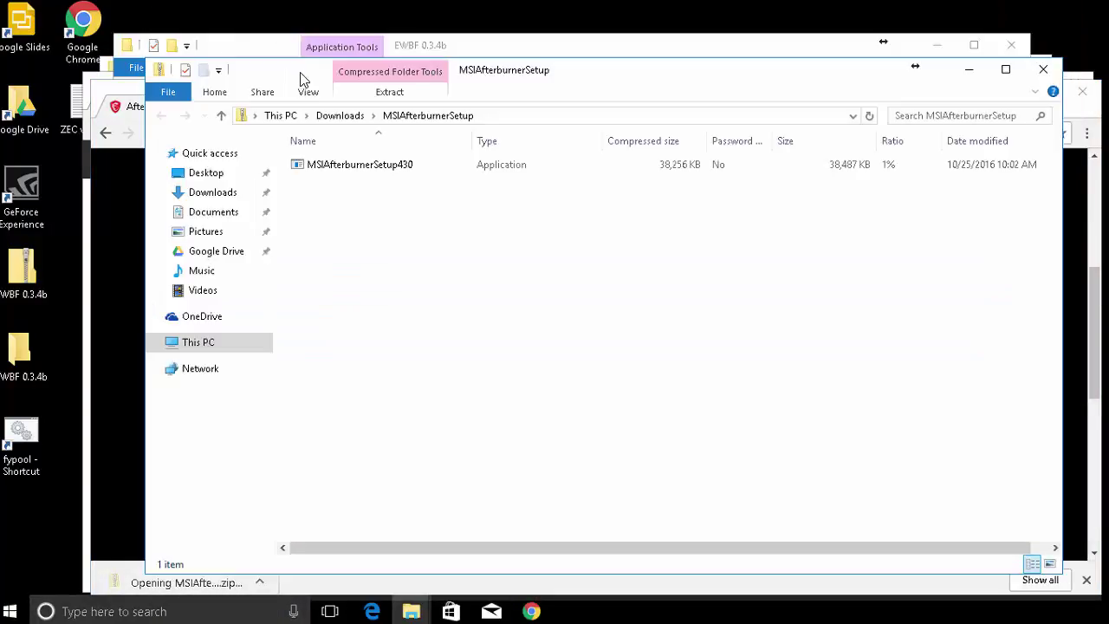
Run MSIAfterburnerSetup430 with English as the installer language and pass the welcome page.
double_click(318, 168)
left_click(655, 298)
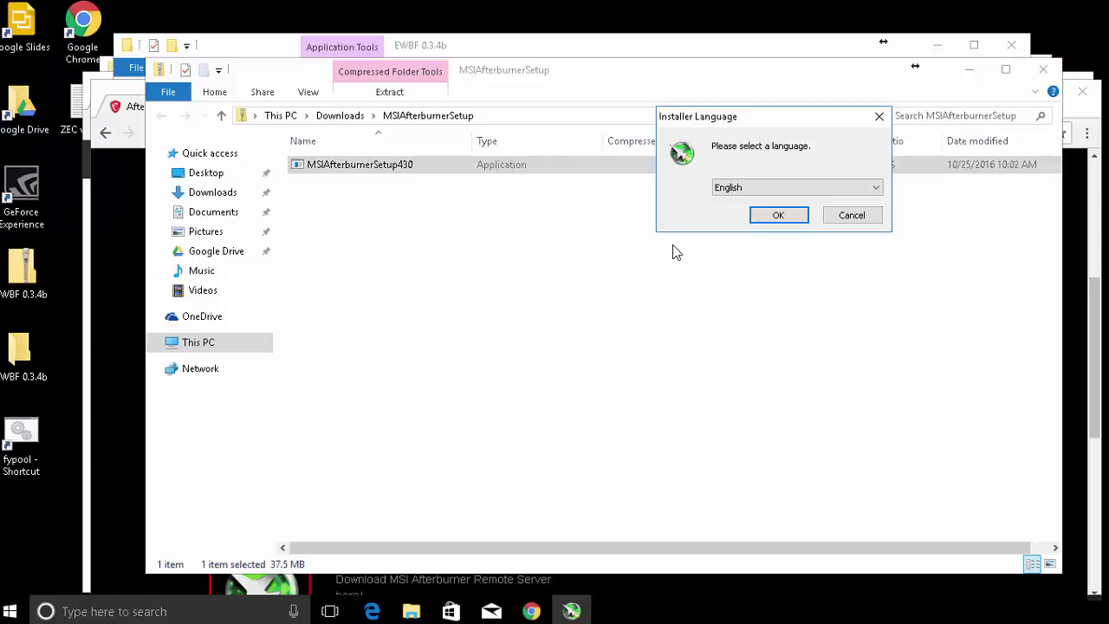
left_click(770, 216)
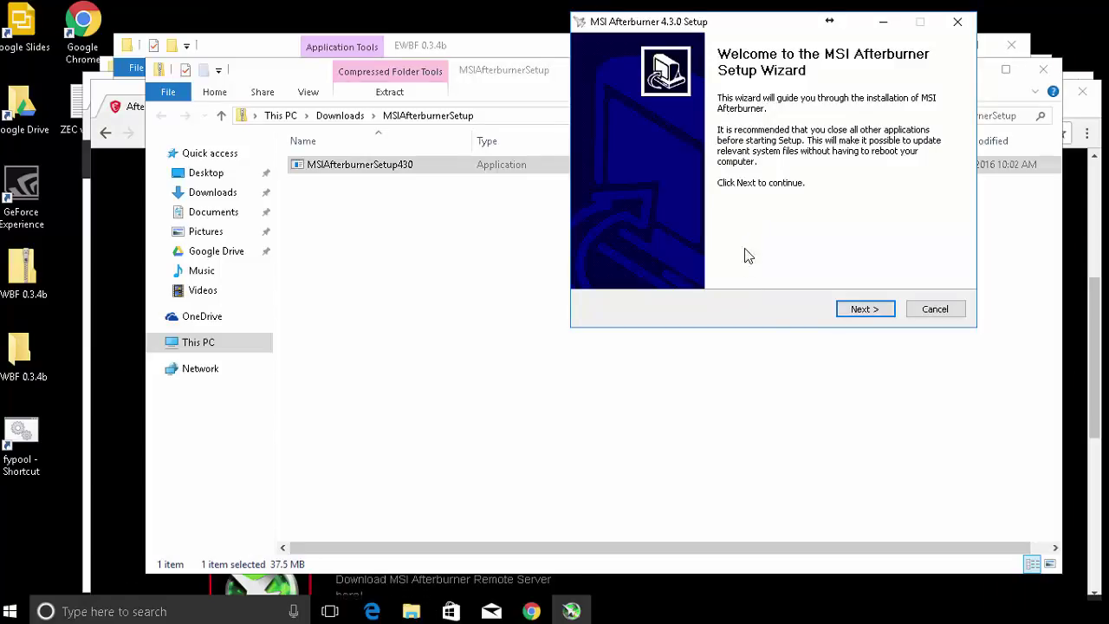
left_click(863, 310)
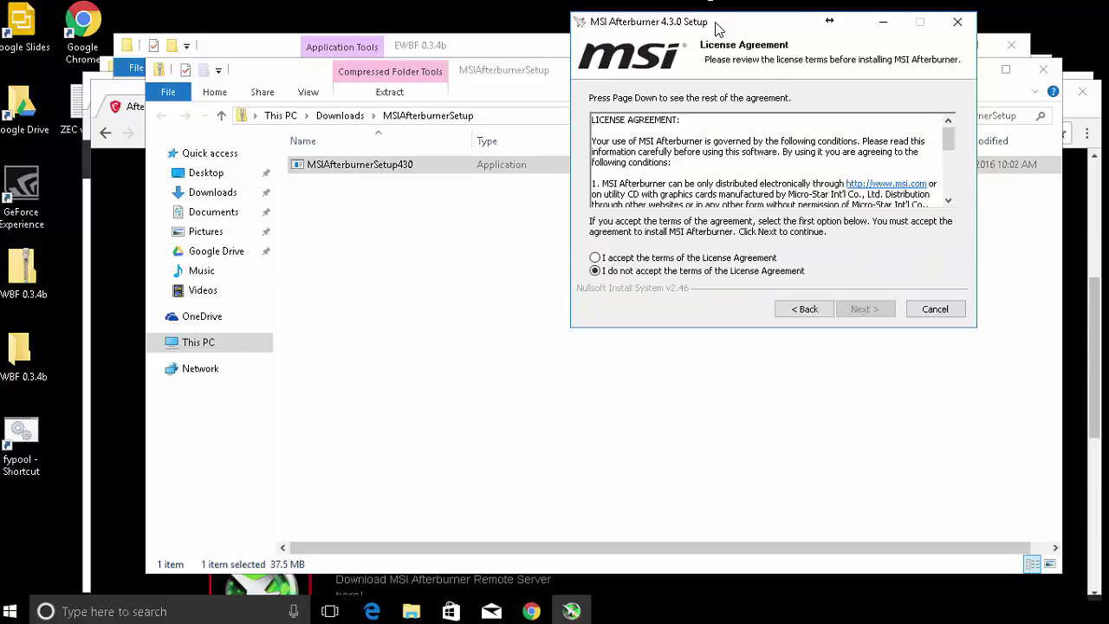
left_click_drag(719, 27, 667, 56)
Accept the license, exclude RivaTuner Statistics Server, keep the default folder, and skip the readme.
left_click(542, 283)
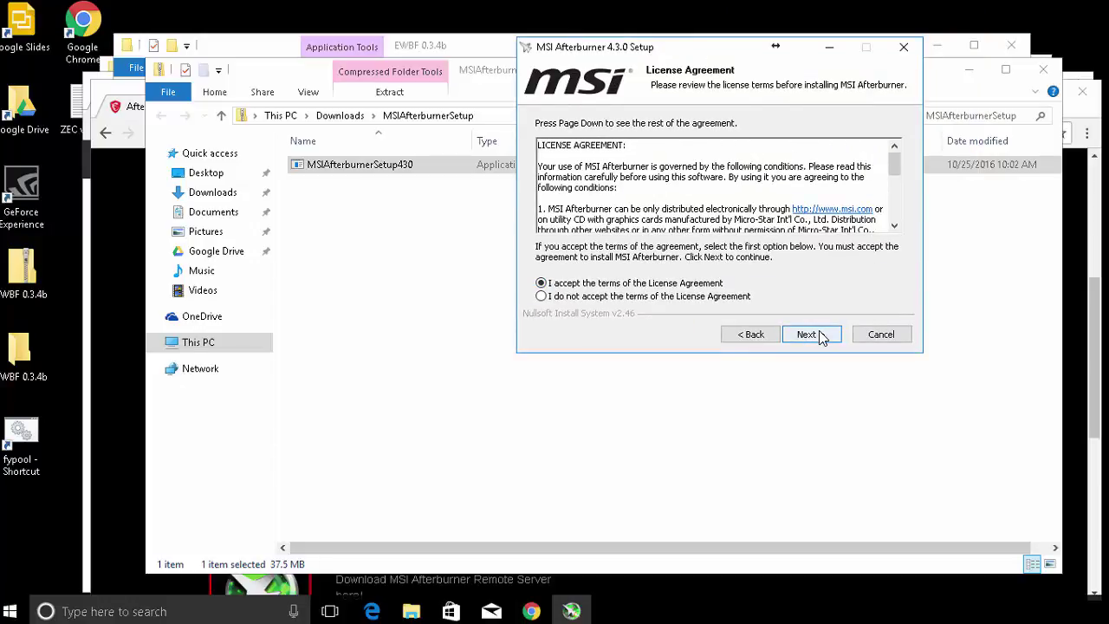
left_click(810, 334)
left_click(809, 335)
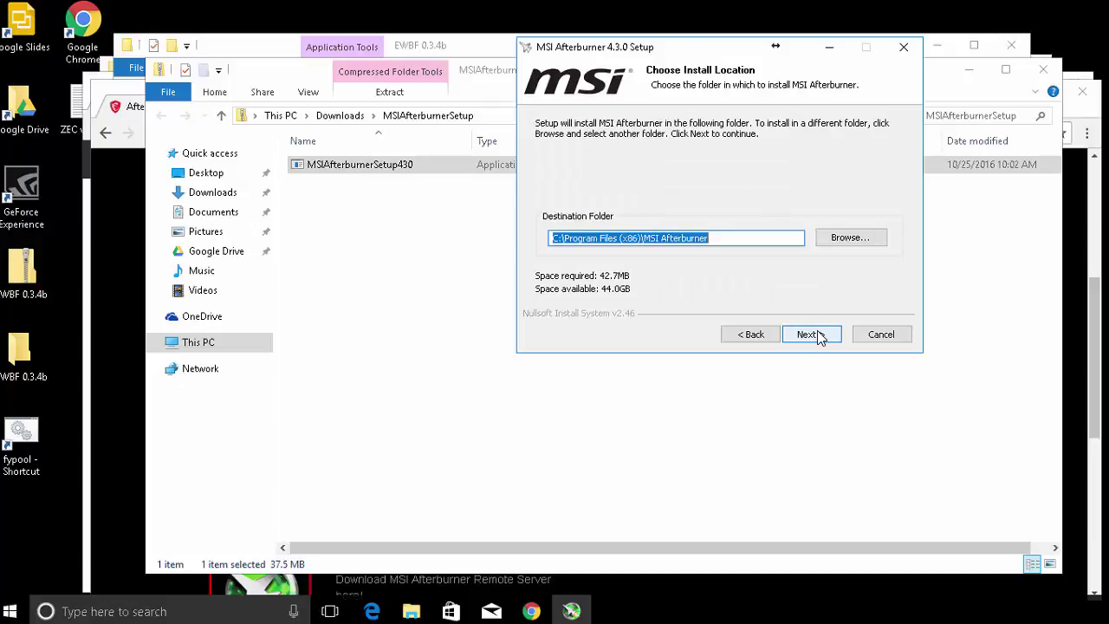
left_click(751, 335)
left_click(670, 192)
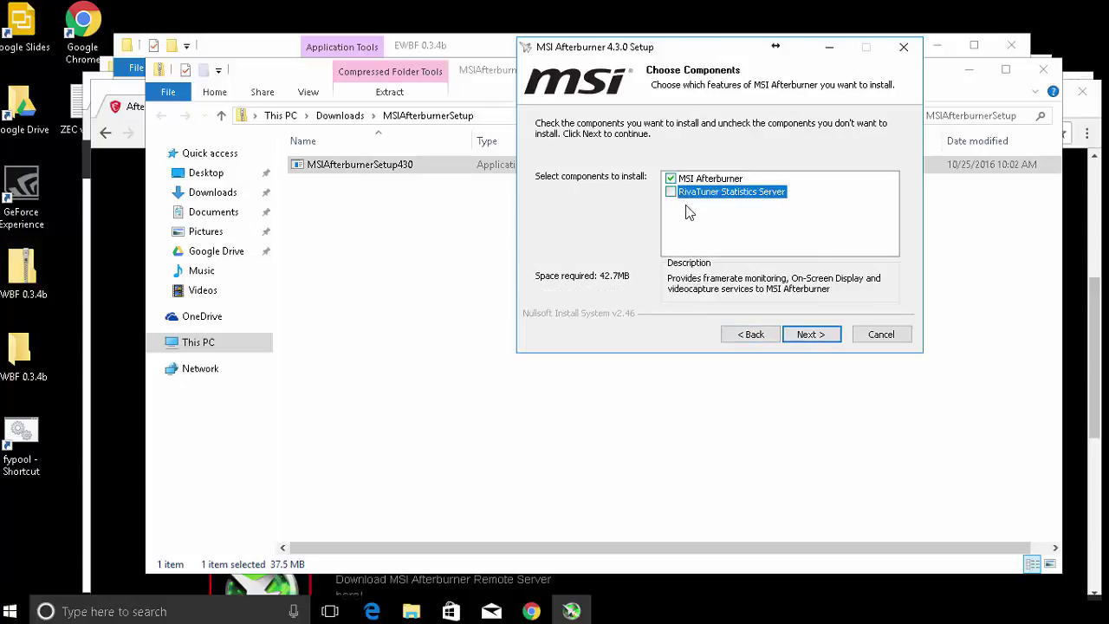
left_click(799, 336)
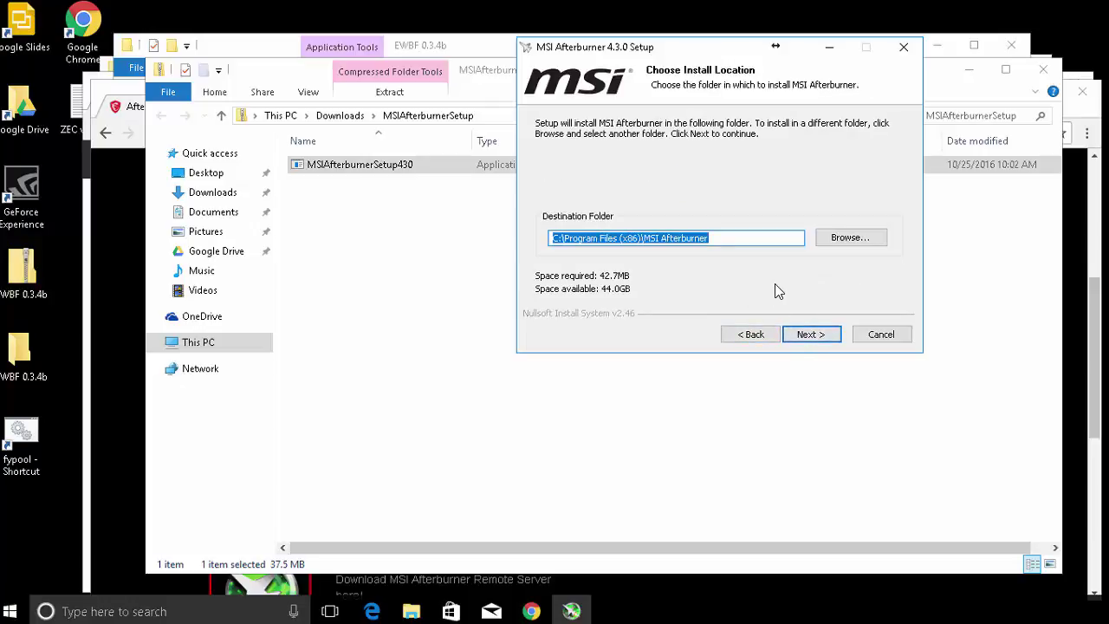
left_click(796, 335)
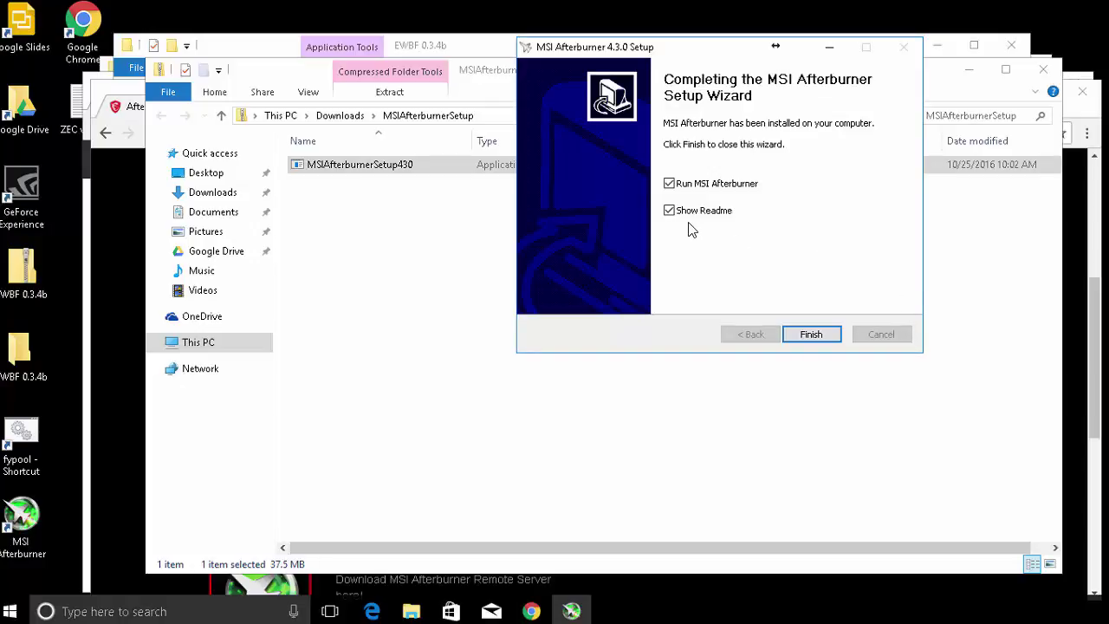
left_click(669, 210)
Finish setup, then choose the MSI Cyborg Afterburner skin White by Drerex Design in User Interface settings.
left_click(834, 332)
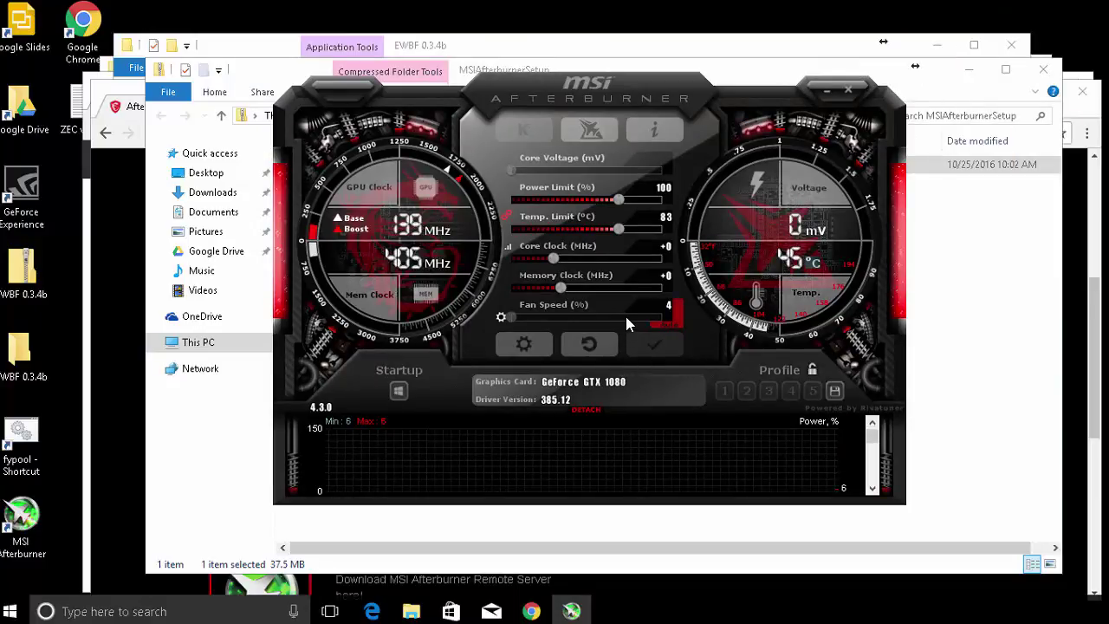
left_click(537, 347)
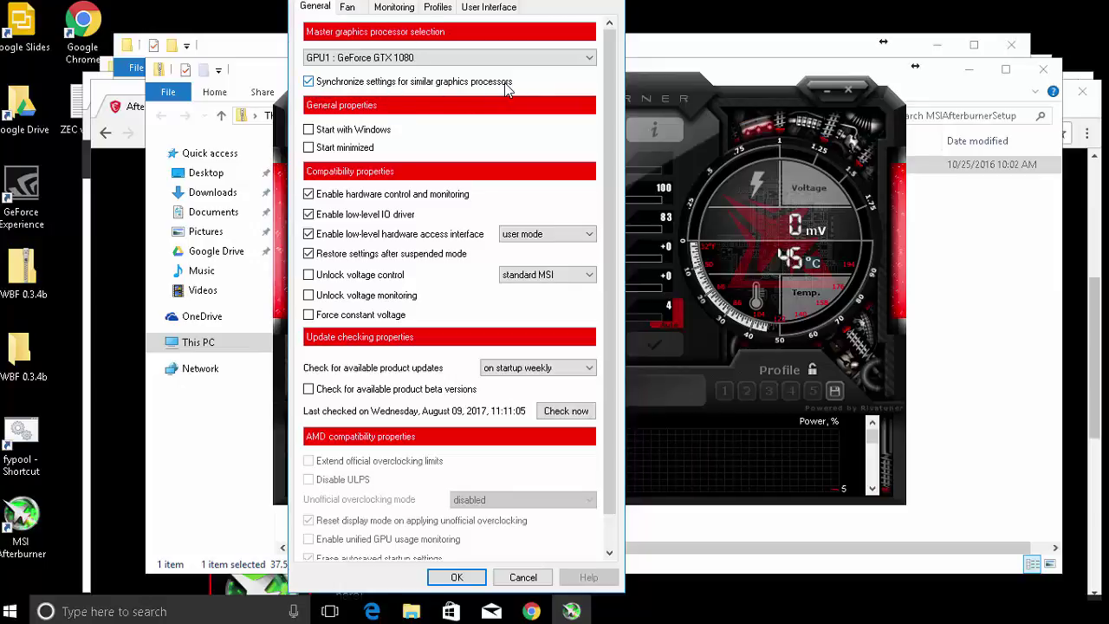
left_click(438, 8)
left_click(492, 7)
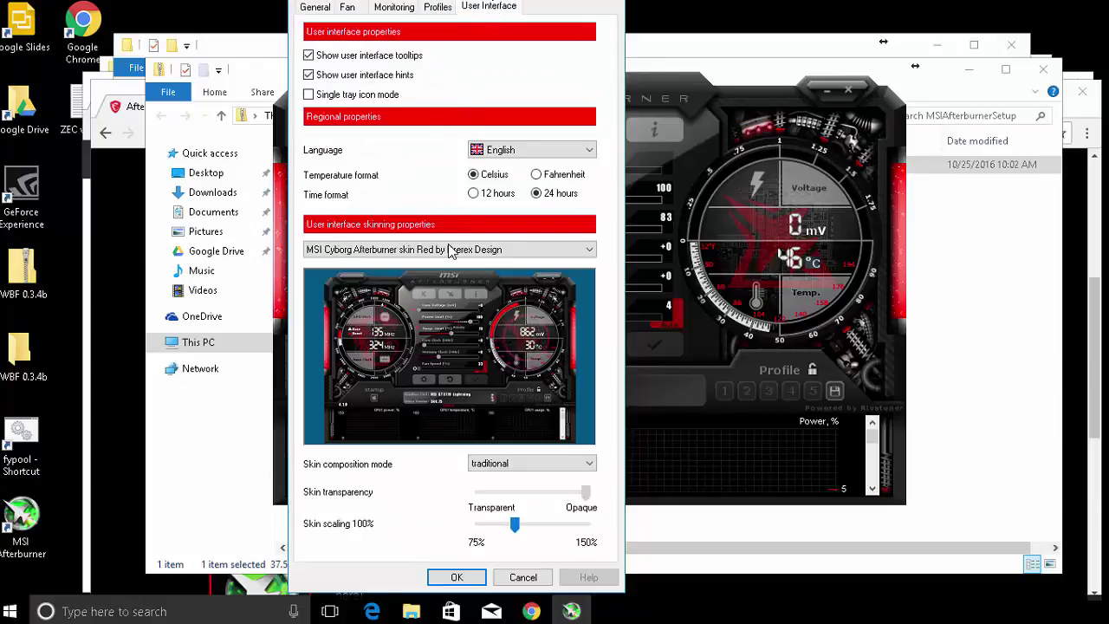
left_click(449, 251)
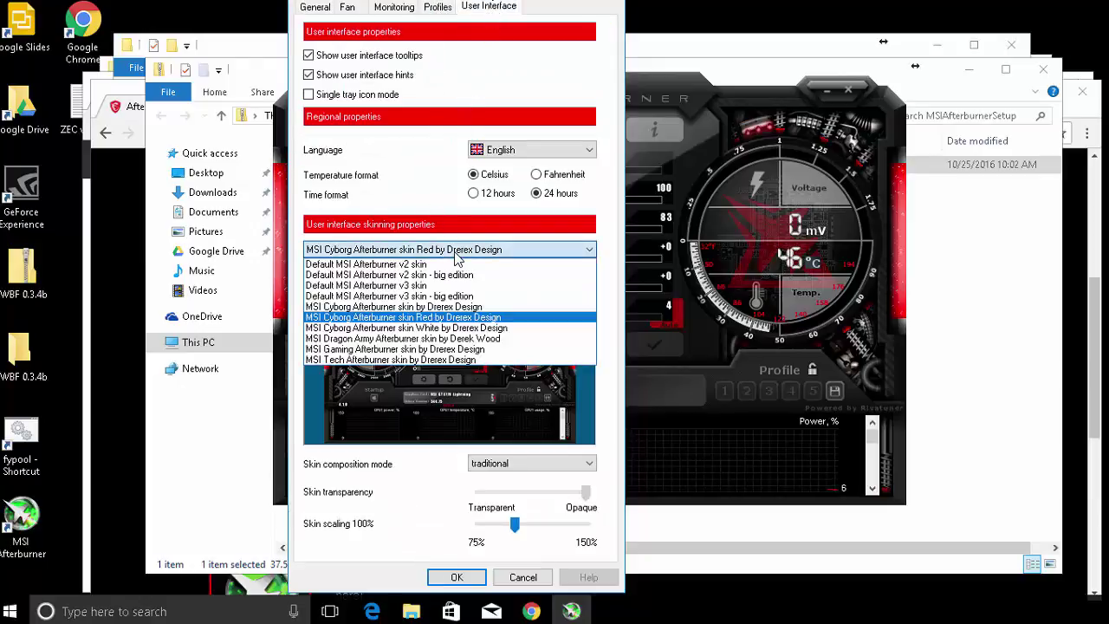
left_click(444, 328)
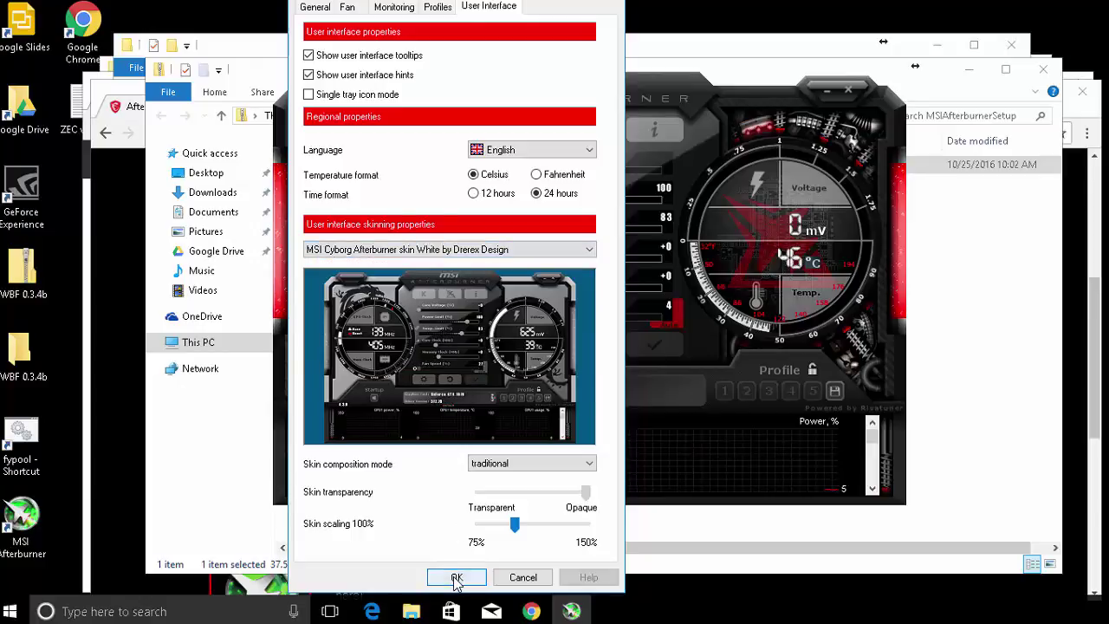
left_click(457, 578)
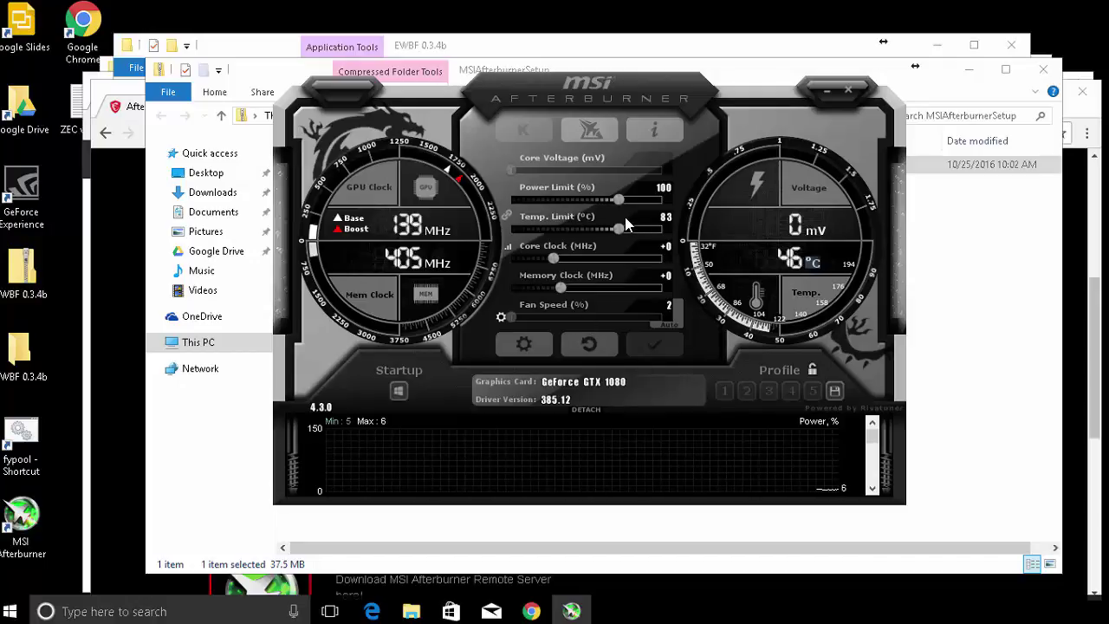
Unlink the limits, raise the temperature limit to 90 °C and lower the power limit to 71%.
left_click(509, 215)
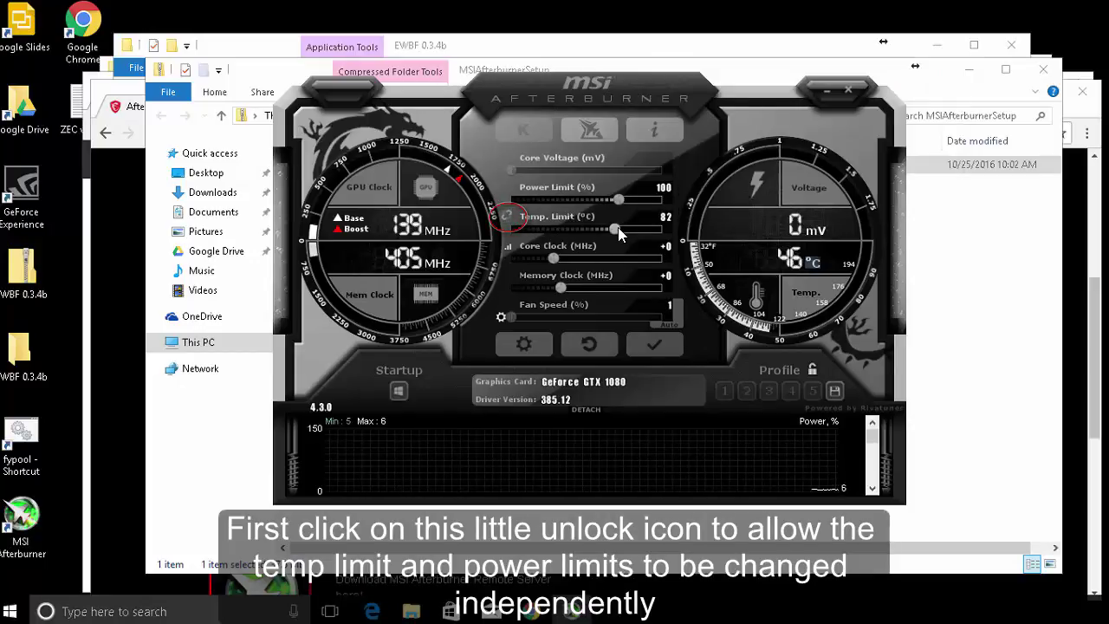
left_click_drag(618, 227, 658, 231)
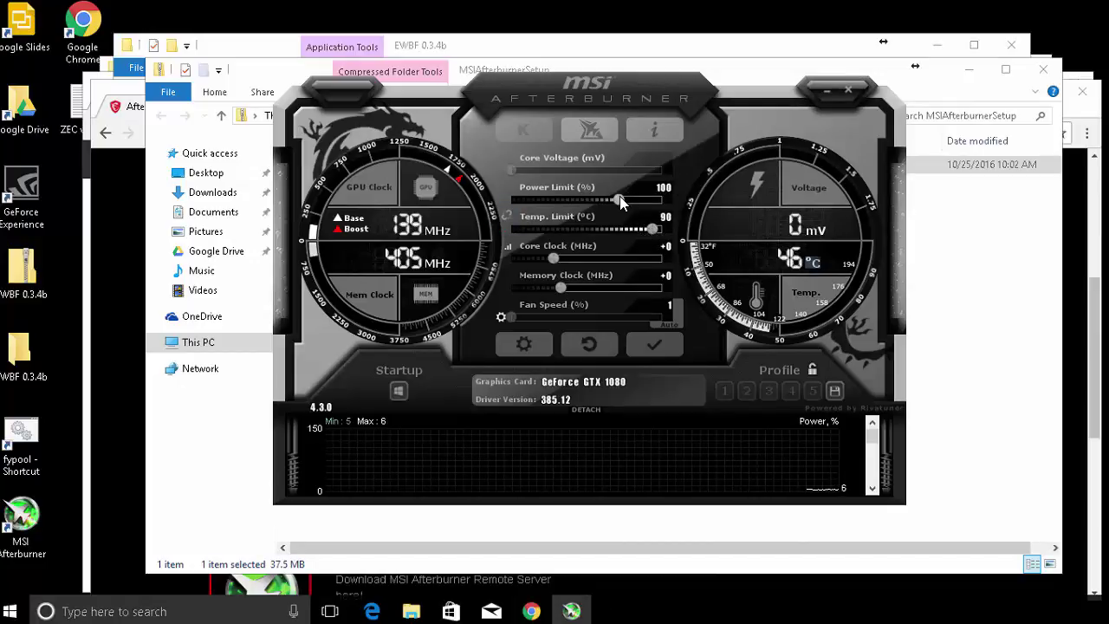
left_click_drag(621, 196, 559, 199)
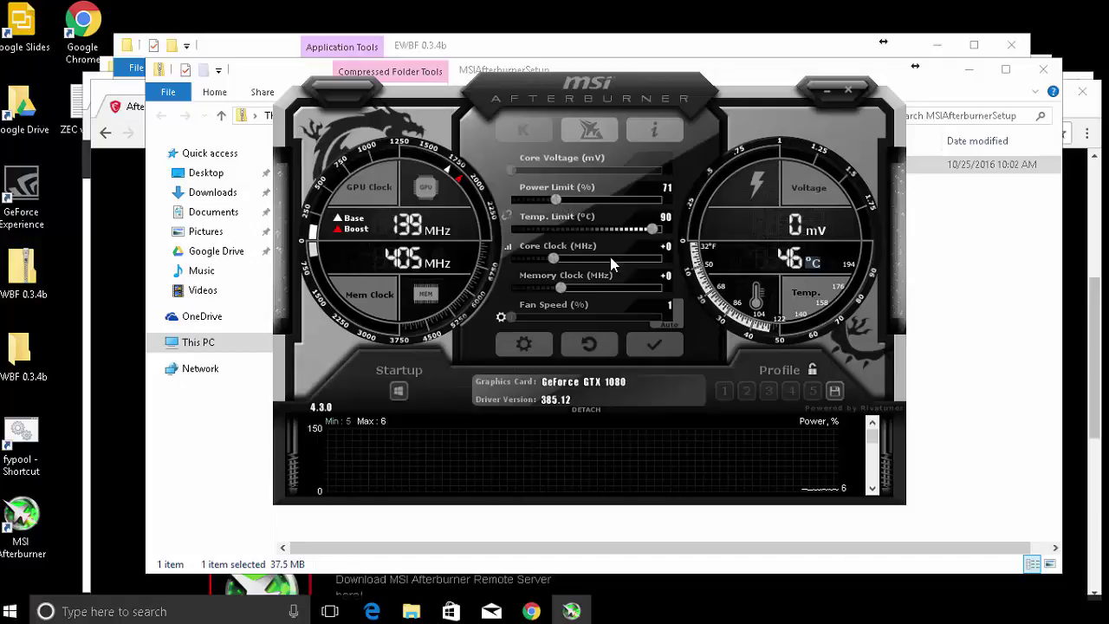
Set core clock −151 MHz, memory clock +659 MHz and manual fan speed 75%, then apply.
left_click_drag(557, 260, 628, 284)
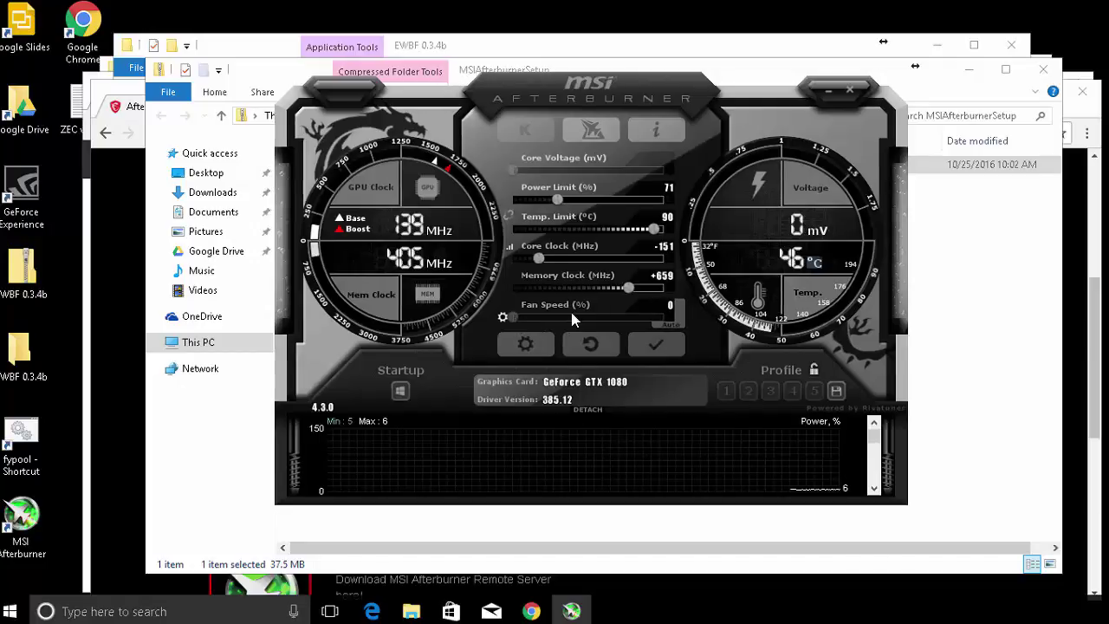
left_click_drag(570, 308, 673, 316)
left_click(726, 323)
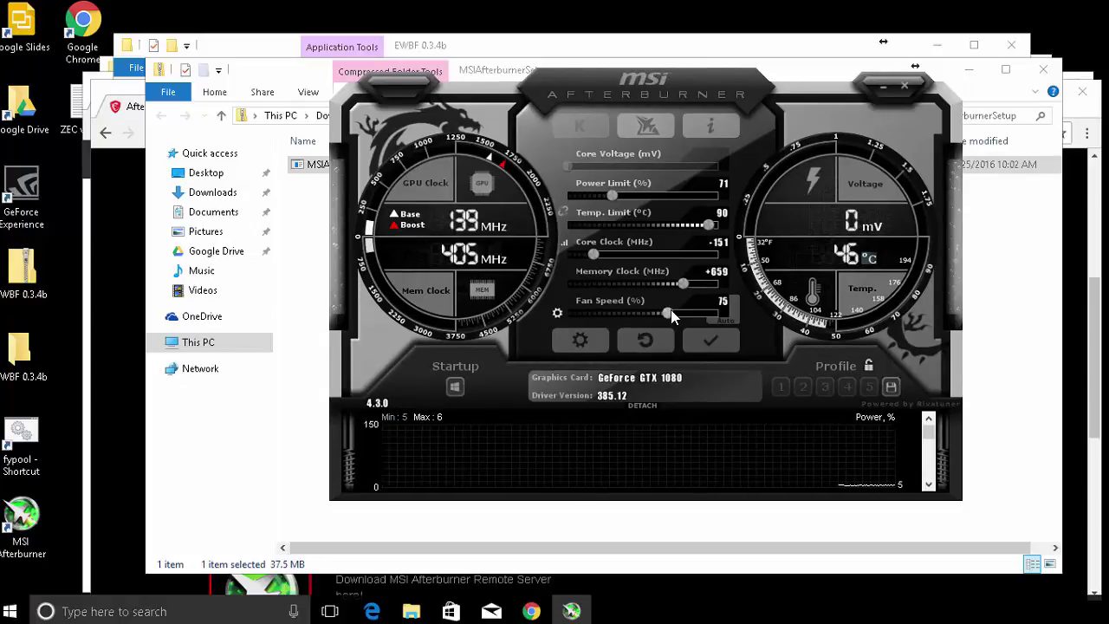
left_click(721, 344)
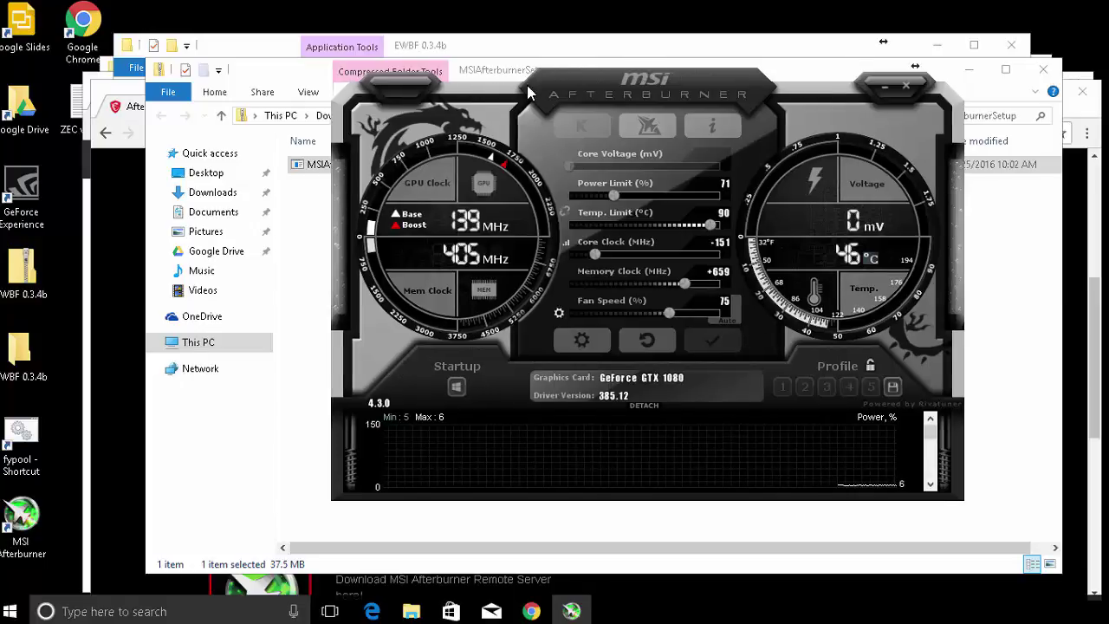
left_click_drag(501, 78, 623, 34)
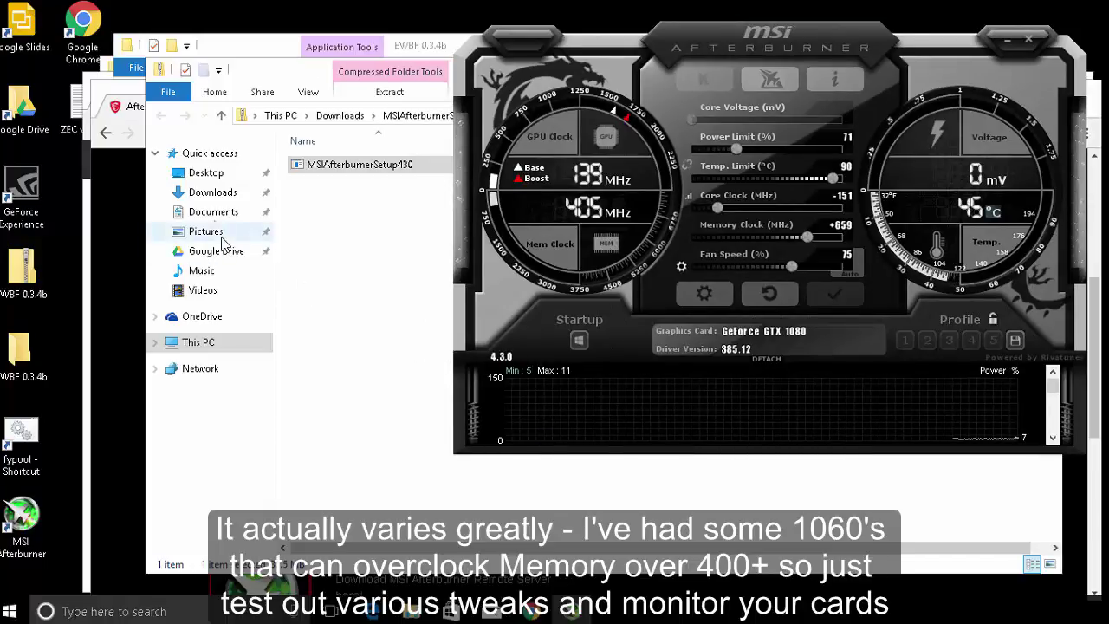
Run the Desktop's fypool shortcut, let the EWBF miner reach 540 Sol/s, then minimize its console.
left_click(215, 177)
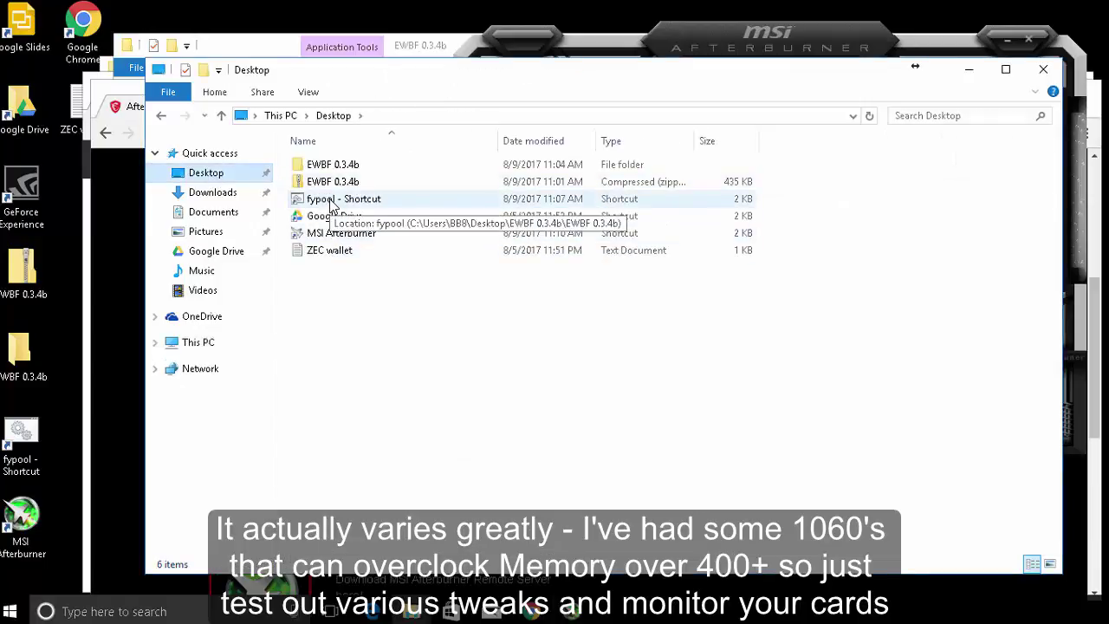
double_click(333, 202)
left_click(823, 195)
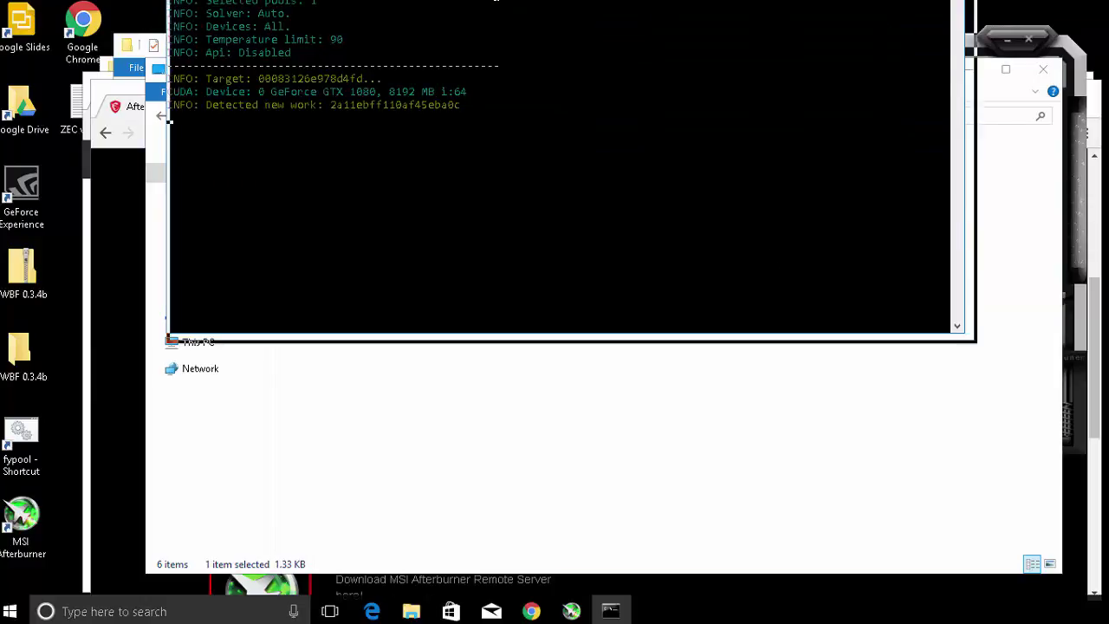
left_click_drag(495, 2, 495, 92)
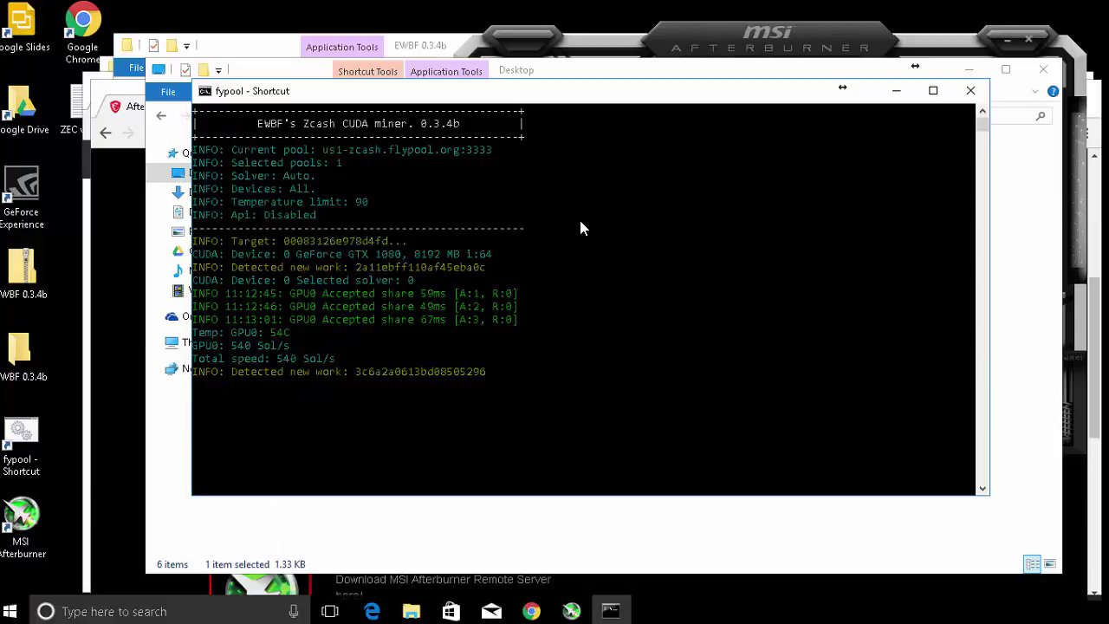
left_click(896, 94)
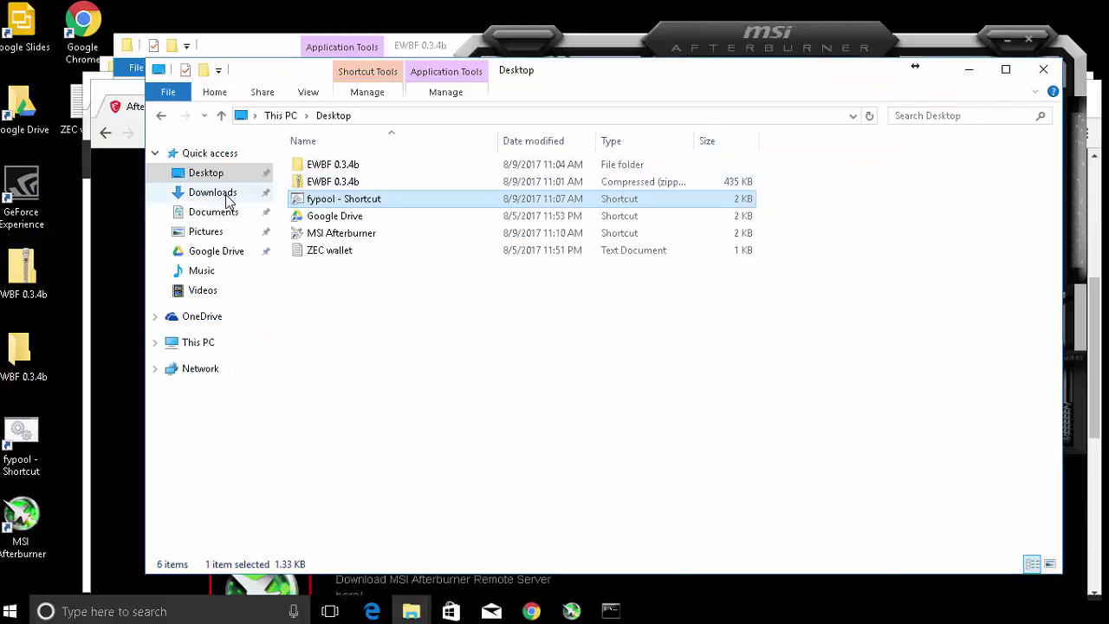
Copy the wallet address from the ZEC wallet note and check its status on flypool.
double_click(334, 251)
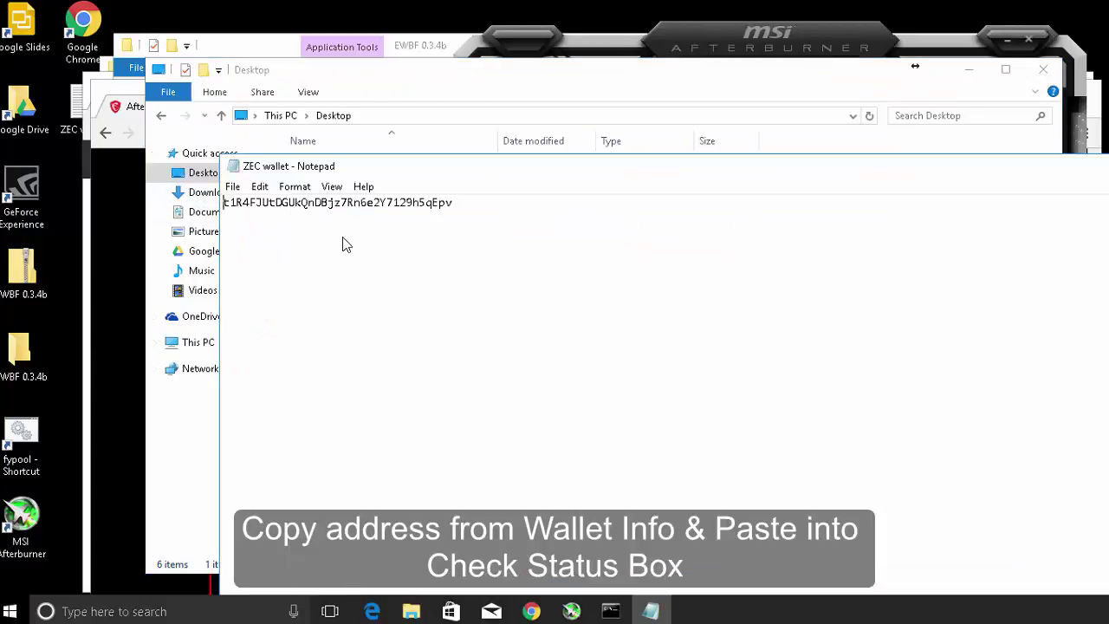
left_click_drag(460, 210, 221, 208)
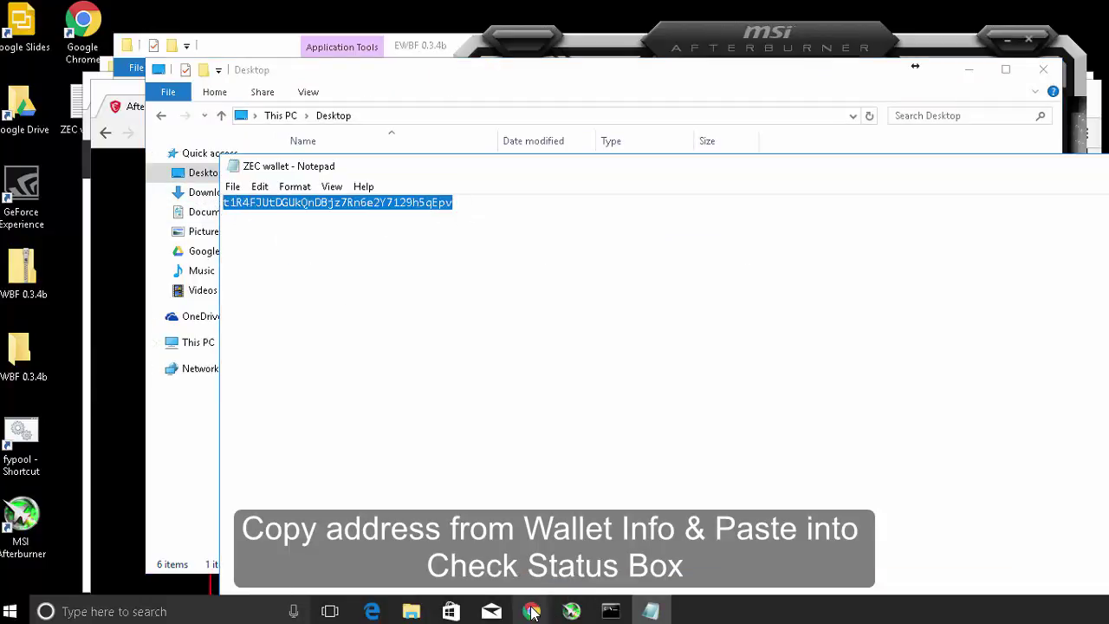
left_click(528, 530)
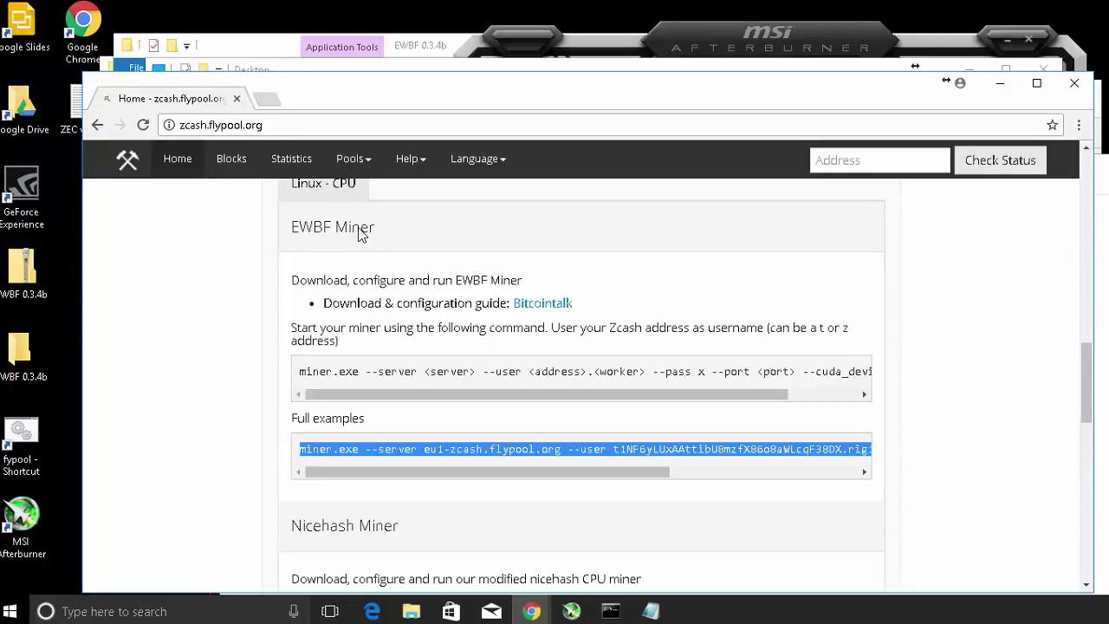
scroll(317, 284, "up", 15)
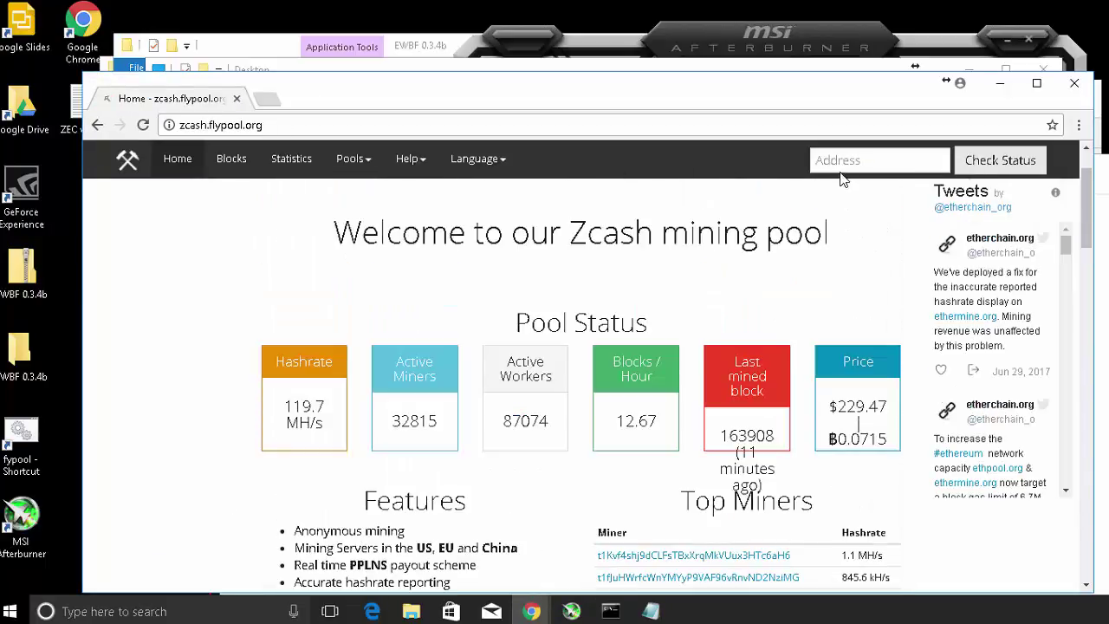
left_click(901, 163)
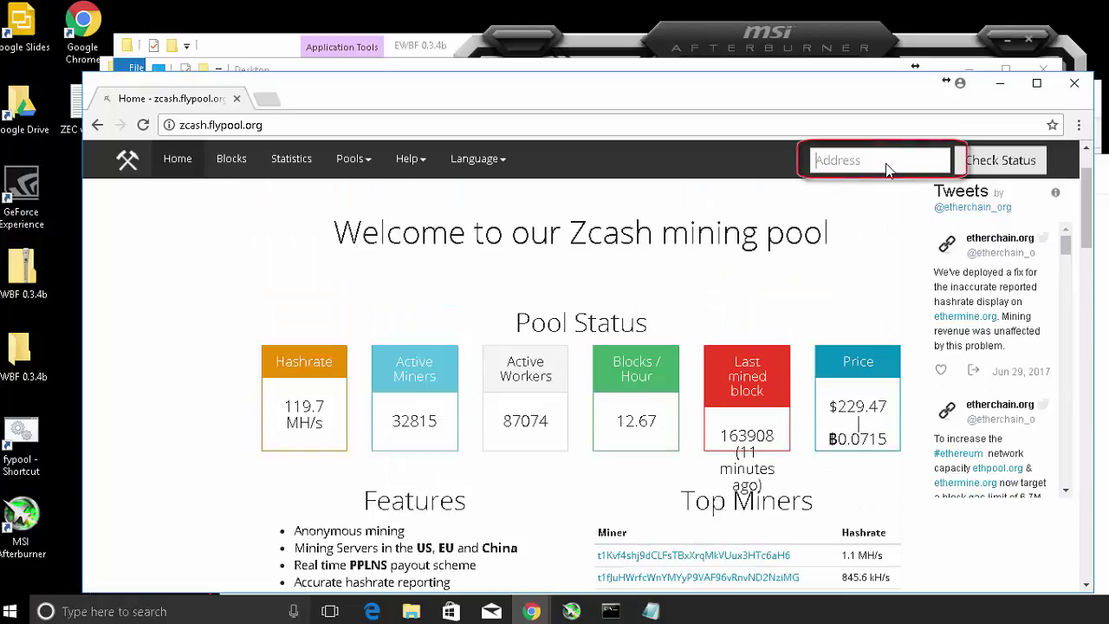
key("ctrl+v")
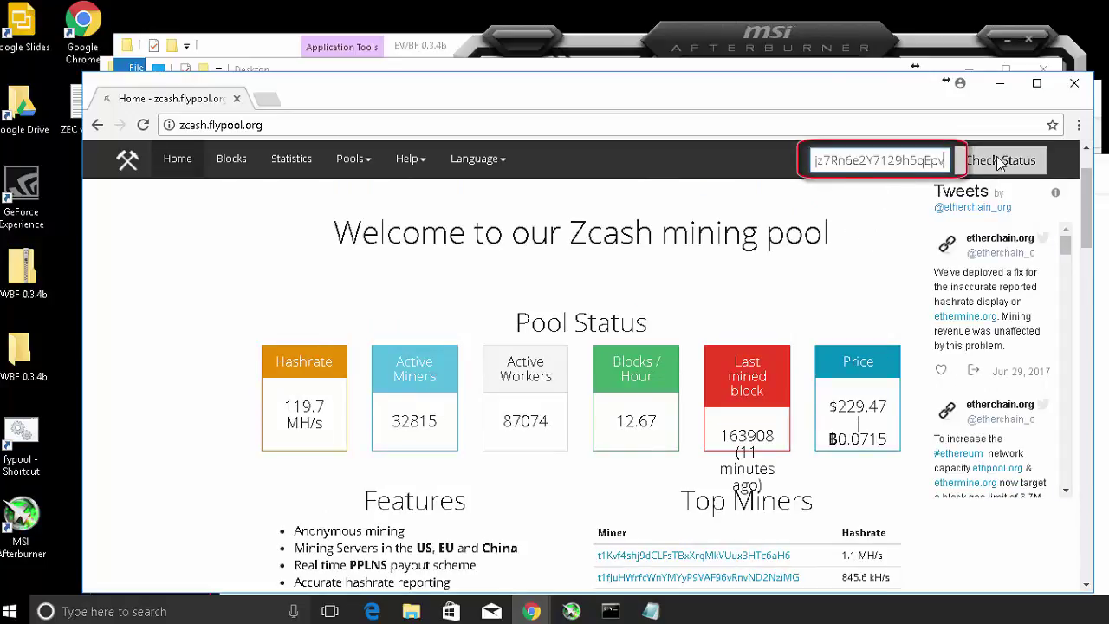
left_click(996, 162)
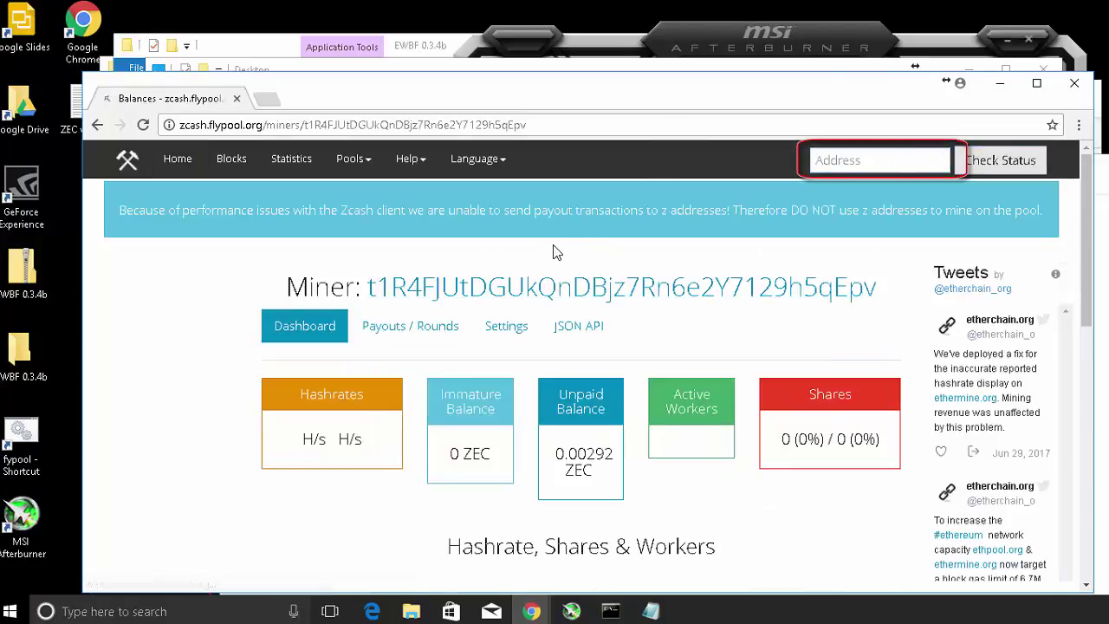
scroll(414, 299, "down", 3)
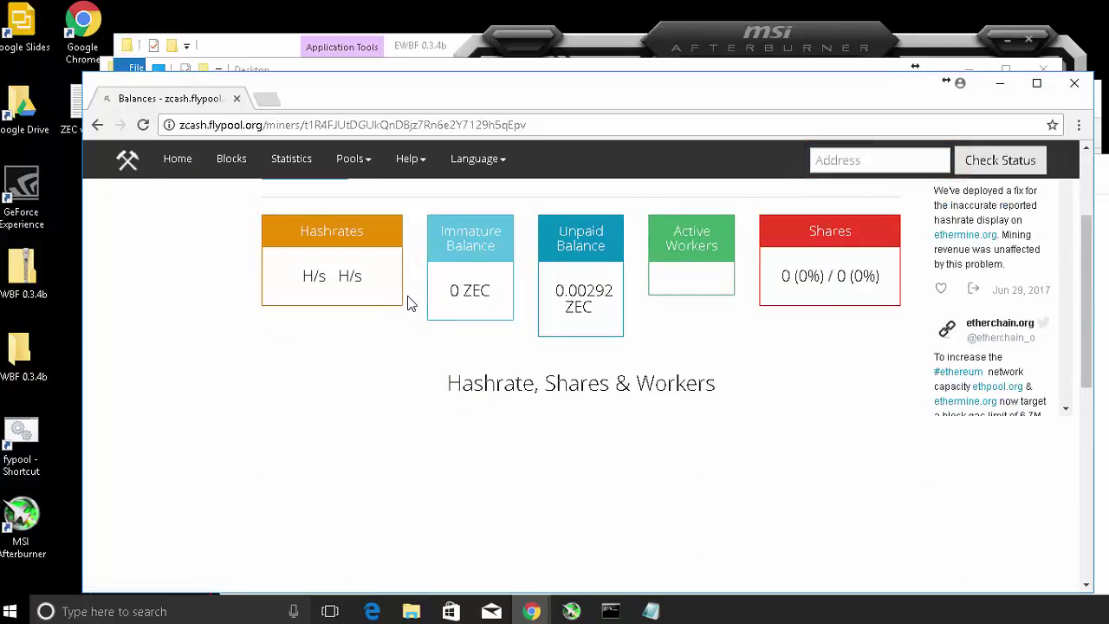
scroll(411, 302, "down", 3)
scroll(411, 304, "down", 2)
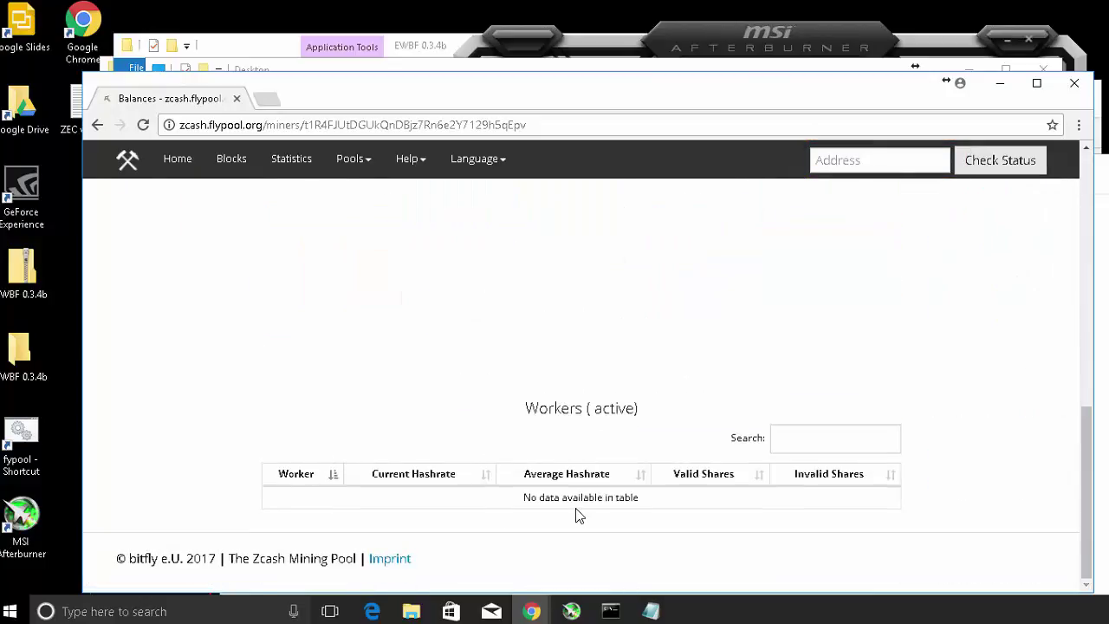
scroll(575, 515, "up", 8)
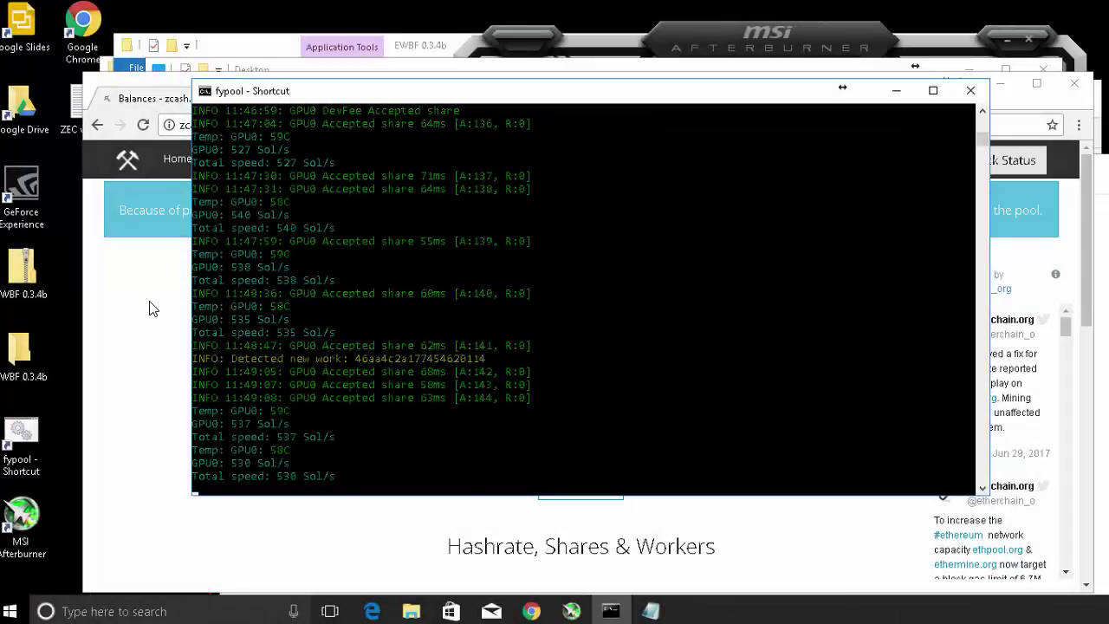
left_click(149, 307)
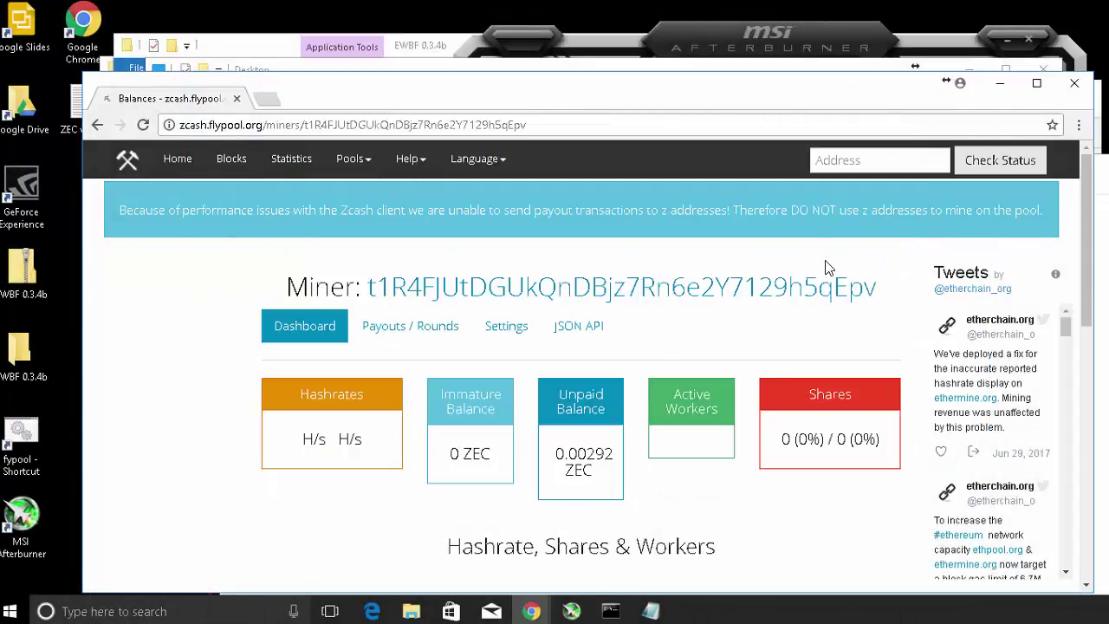
Reload flypool to show Miningrig1 active at 493.3 H/s, then bring back the miner console.
left_click(143, 125)
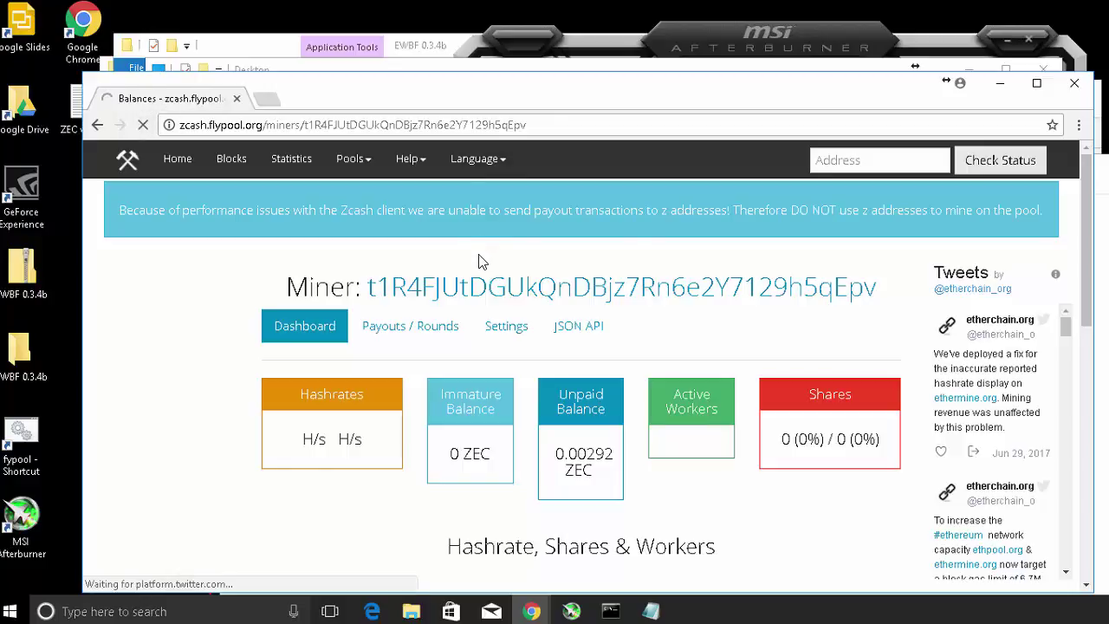
scroll(375, 396, "down", 1)
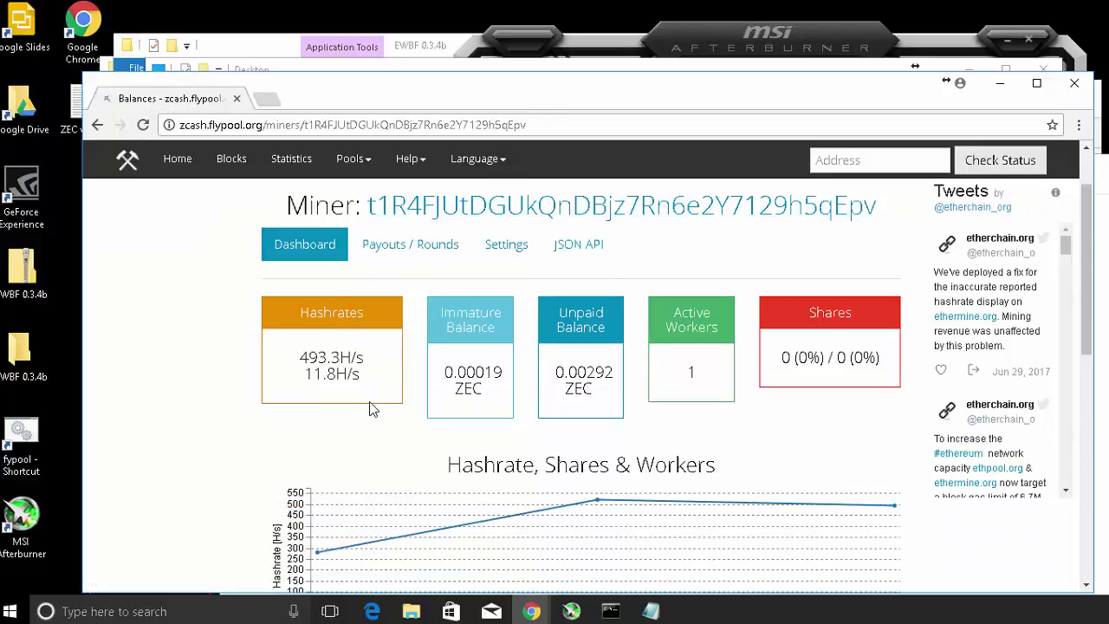
scroll(468, 403, "down", 10)
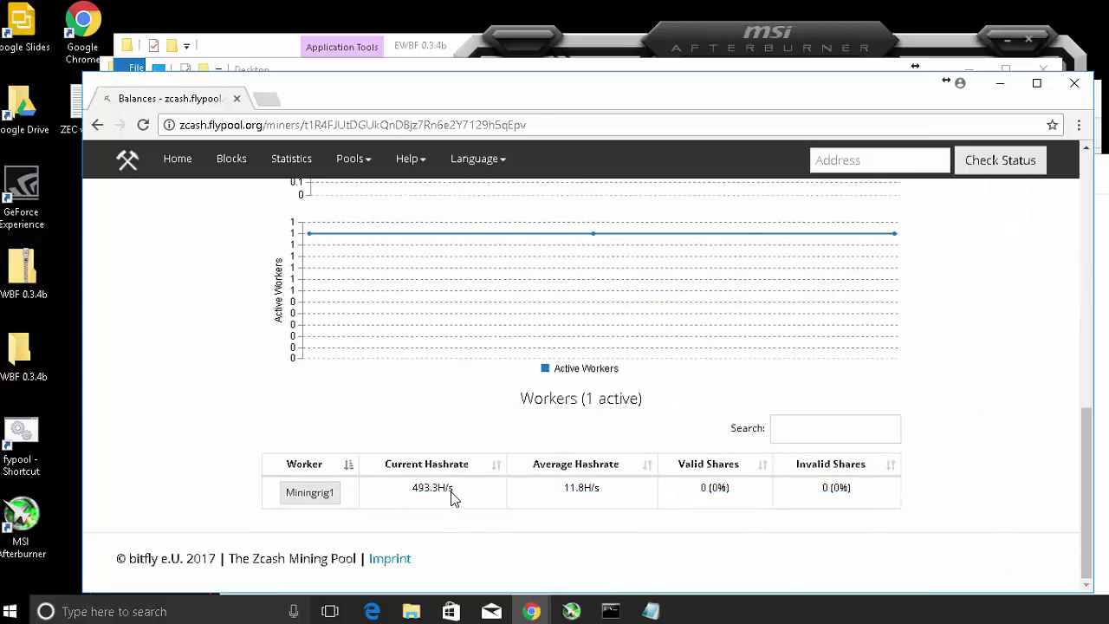
scroll(450, 494, "up", 10)
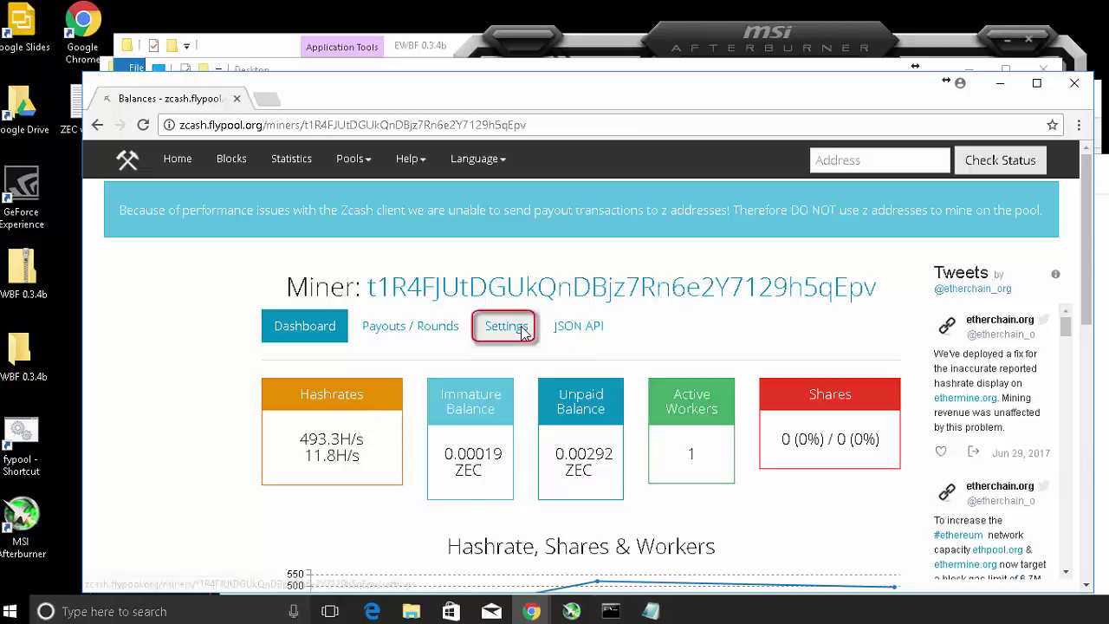
left_click(611, 611)
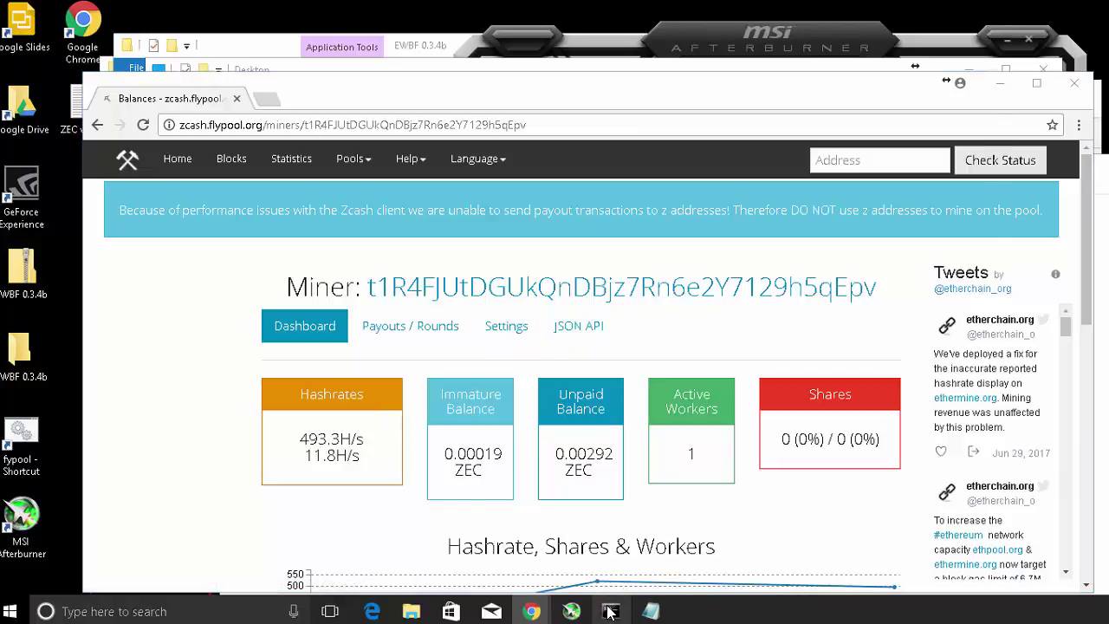
left_click_drag(475, 97, 484, 111)
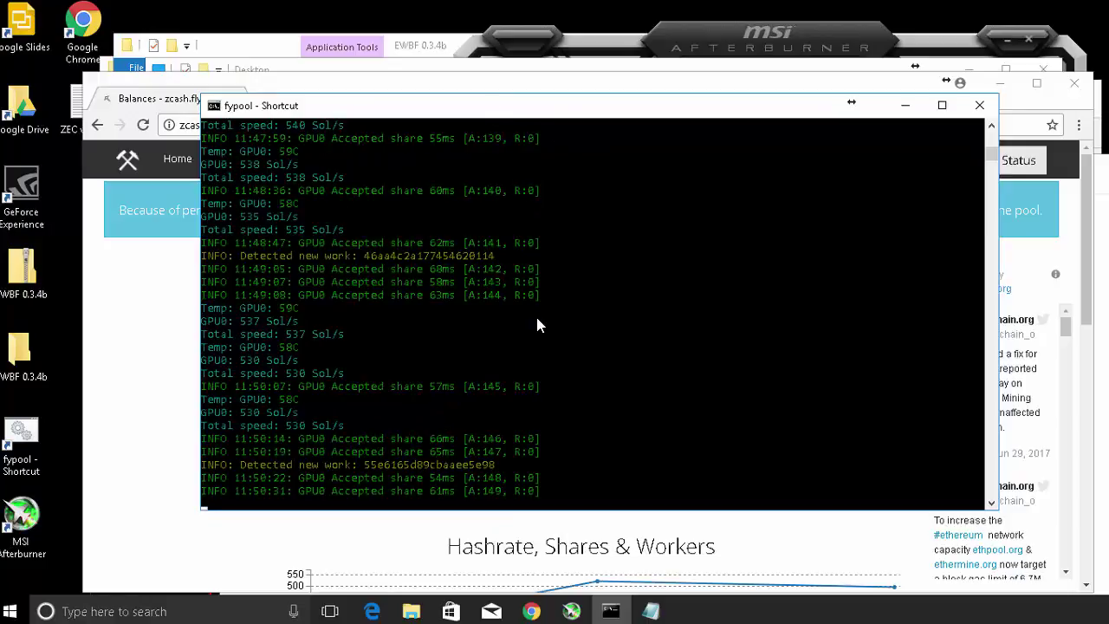